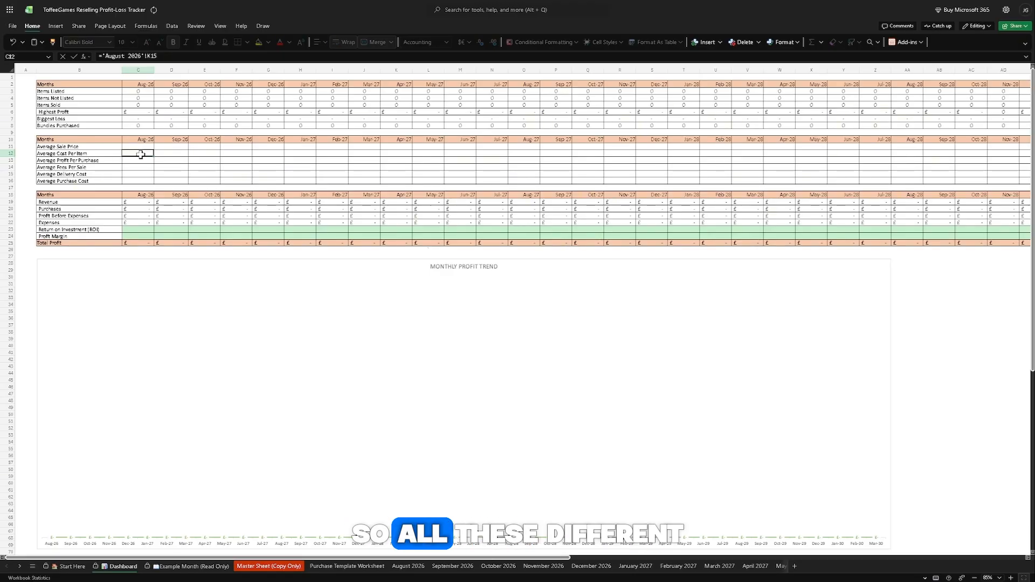
# - Review the Dashboard's row categories and its overall total and average columns, and open the Example Month sheet
pyautogui.moveTo(102, 91); pyautogui.dragTo(104, 241)
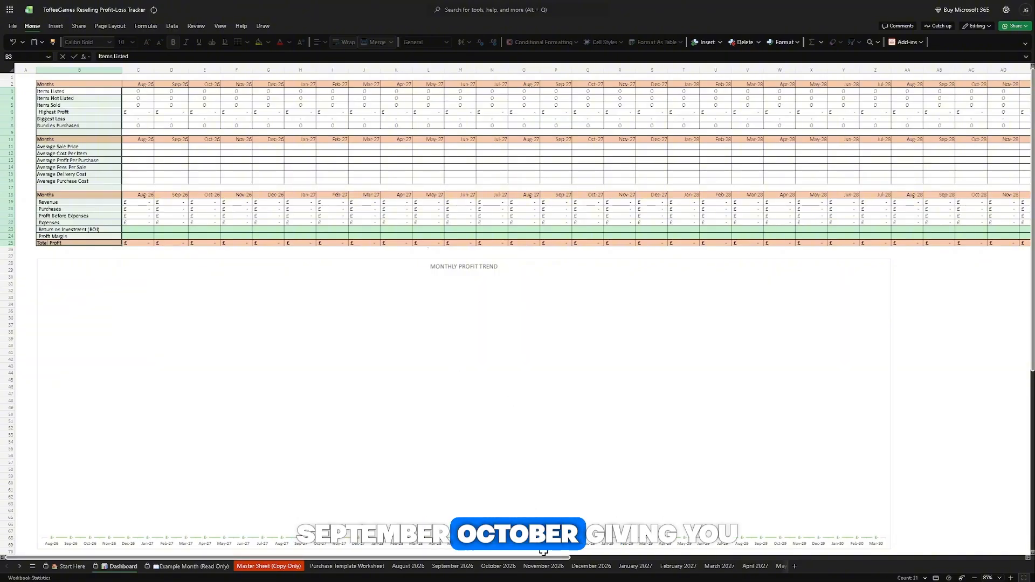
pyautogui.moveTo(544, 558); pyautogui.dragTo(964, 555)
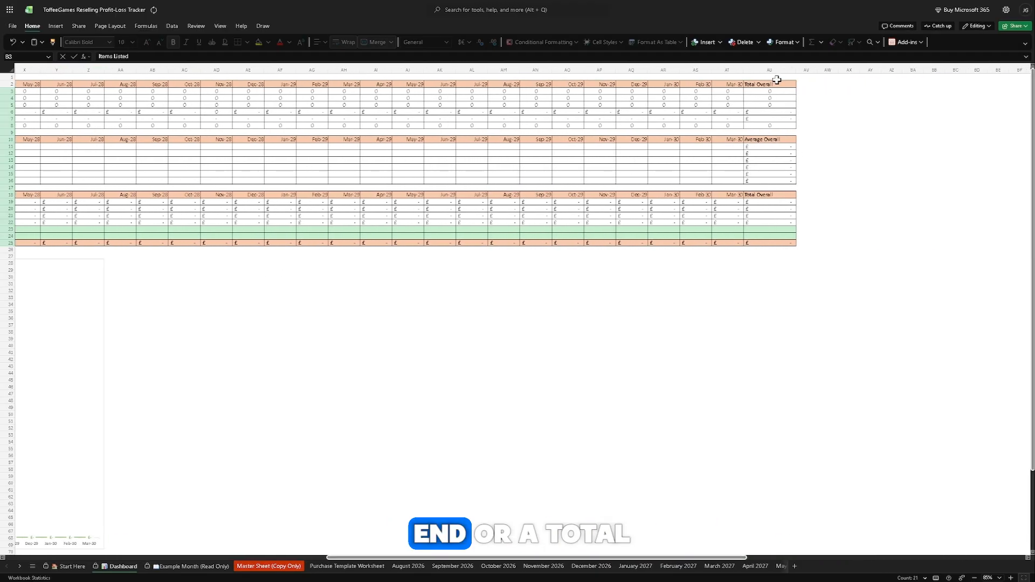
pyautogui.moveTo(727, 558); pyautogui.dragTo(388, 557)
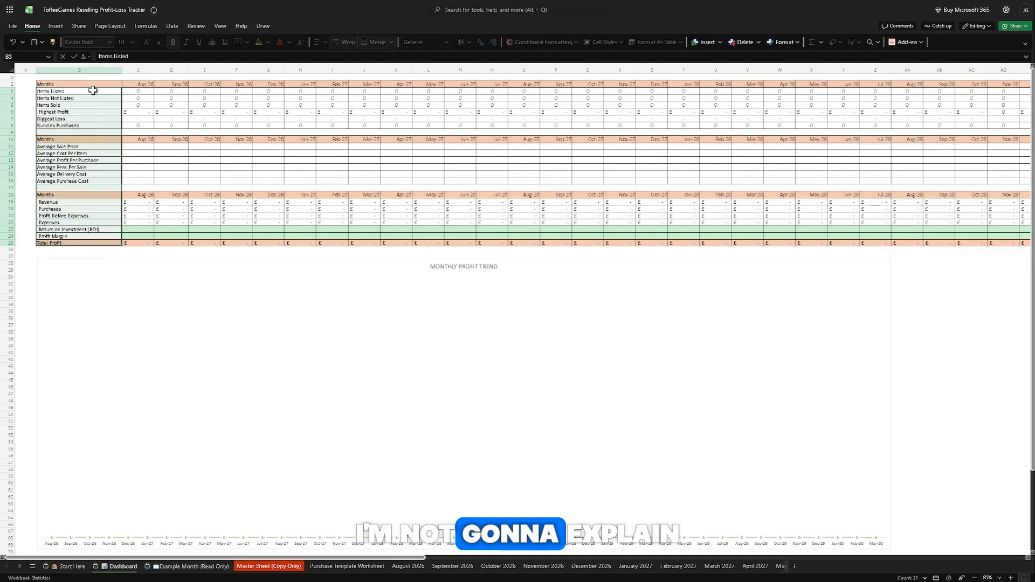
pyautogui.moveTo(92, 91); pyautogui.dragTo(115, 244)
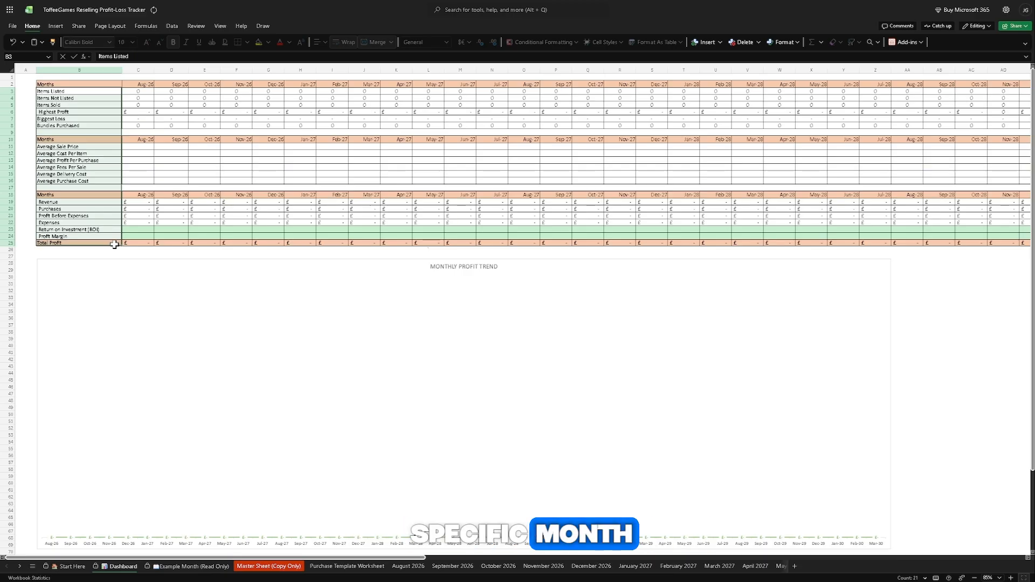
pyautogui.click(190, 566)
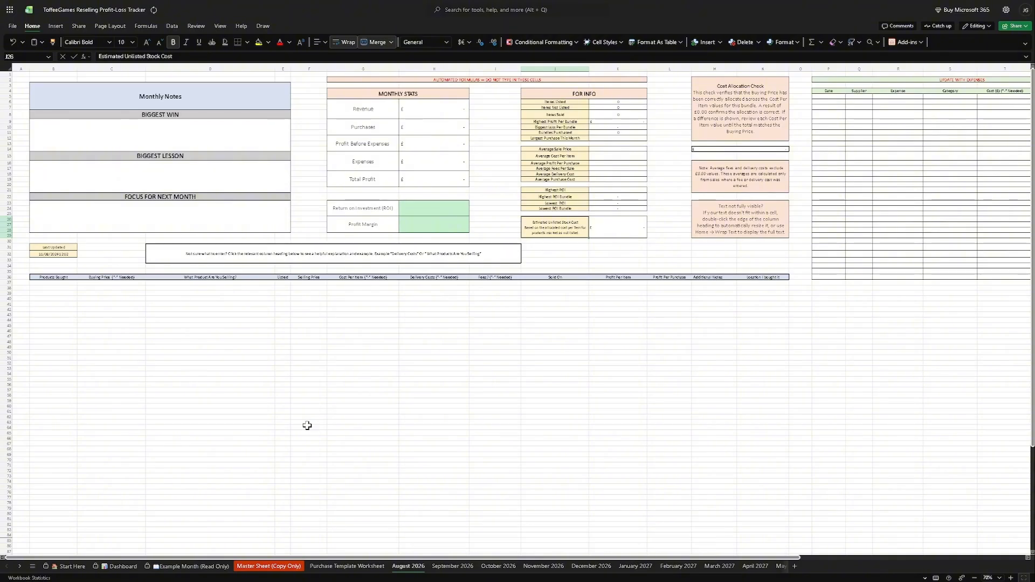
# - Read the help notes on the August 2026 table headings, from Products Bought across to Location I bought it
pyautogui.scroll(1, 308, 426)
pyautogui.scroll(2, 323, 421)
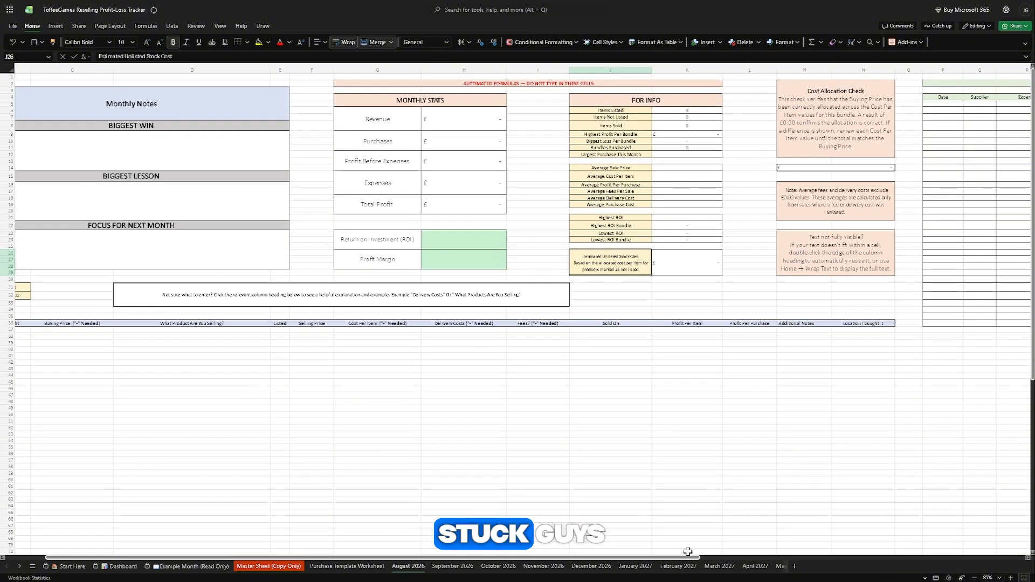
pyautogui.moveTo(691, 558); pyautogui.dragTo(650, 557)
pyautogui.click(86, 321)
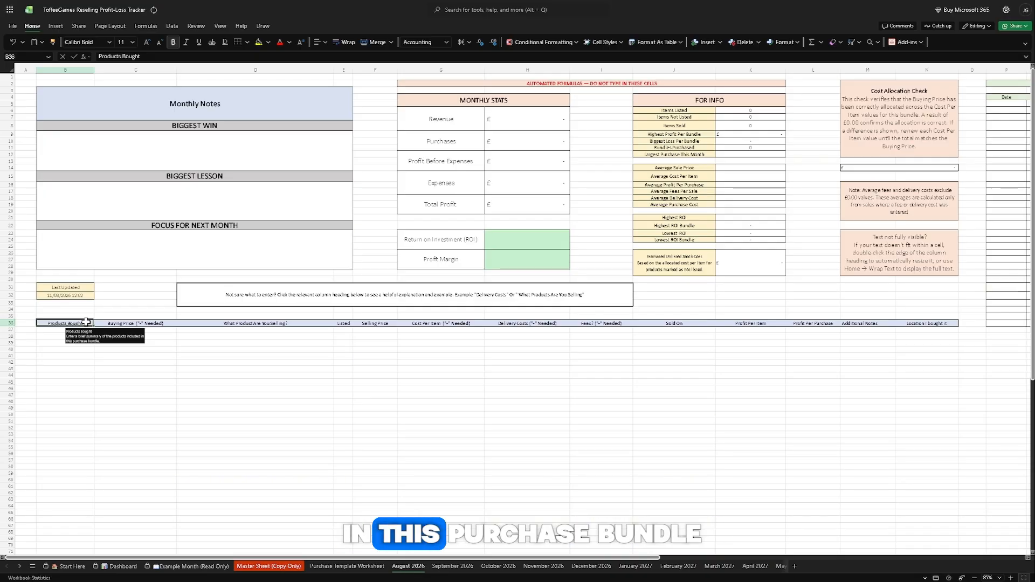
pyautogui.click(139, 322)
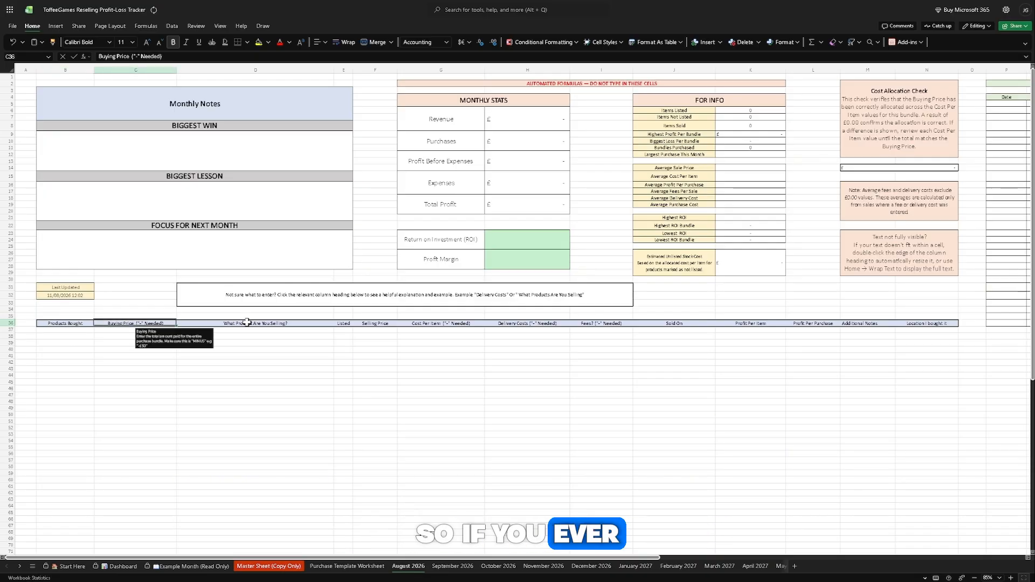
pyautogui.click(247, 322)
pyautogui.click(345, 323)
pyautogui.click(378, 323)
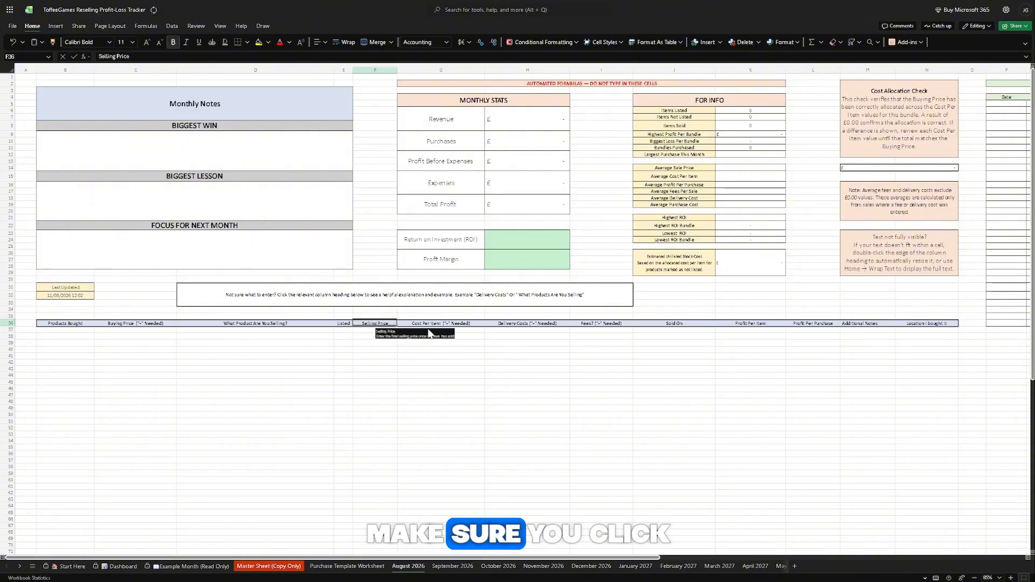
pyautogui.click(463, 323)
pyautogui.click(525, 324)
pyautogui.click(603, 323)
pyautogui.click(660, 324)
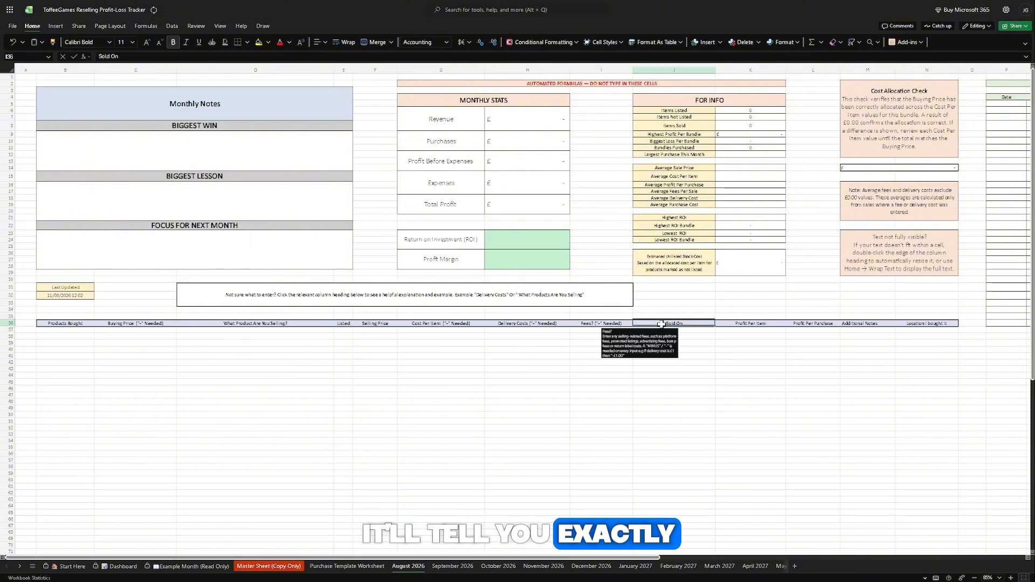
pyautogui.click(750, 323)
pyautogui.click(812, 323)
pyautogui.click(863, 323)
pyautogui.click(904, 323)
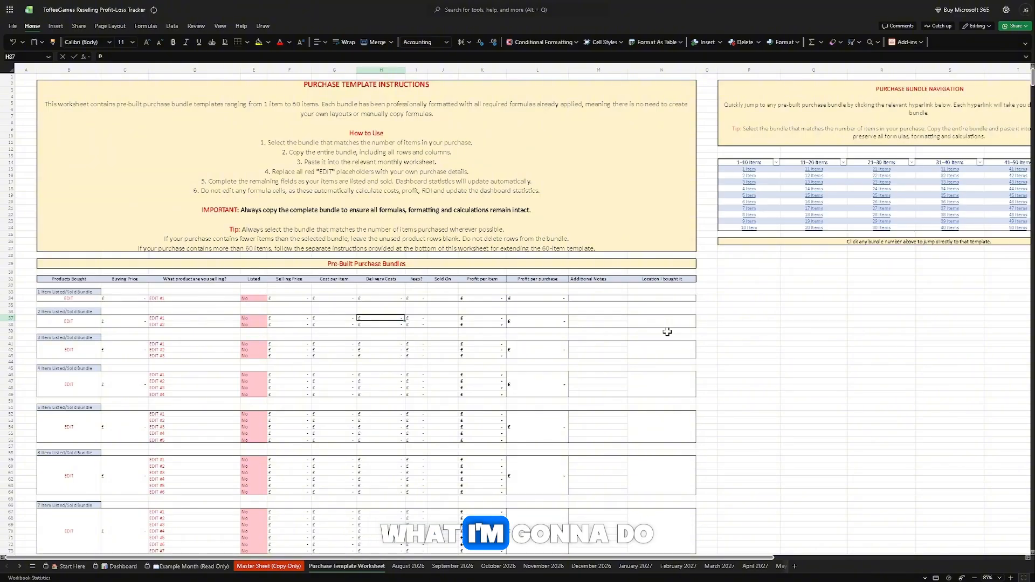
# - Jump to the 5-item bundle in the Purchase Template Worksheet and copy the complete bundle, allowing clipboard access
pyautogui.moveTo(769, 556); pyautogui.dragTo(869, 559)
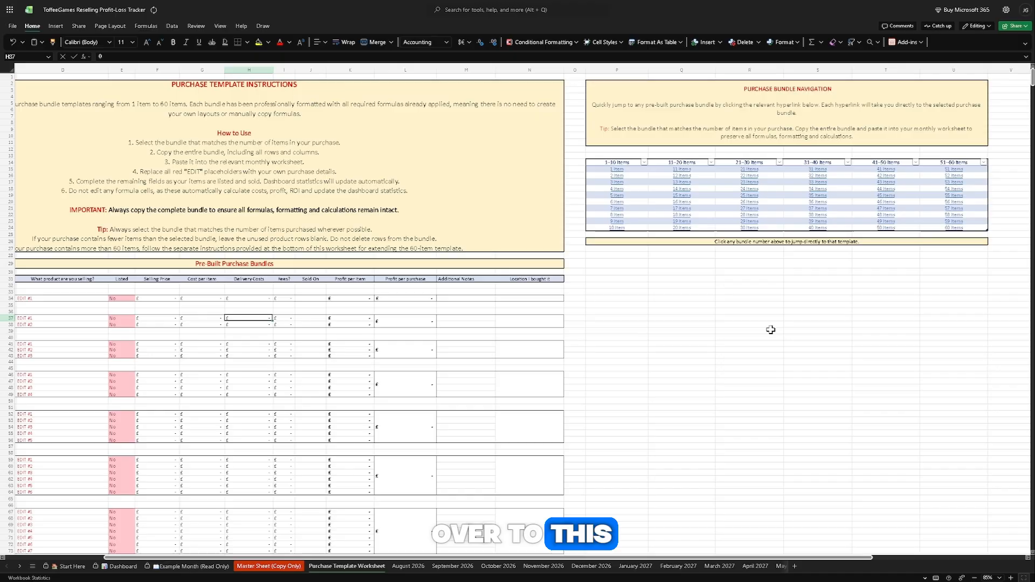
pyautogui.click(616, 196)
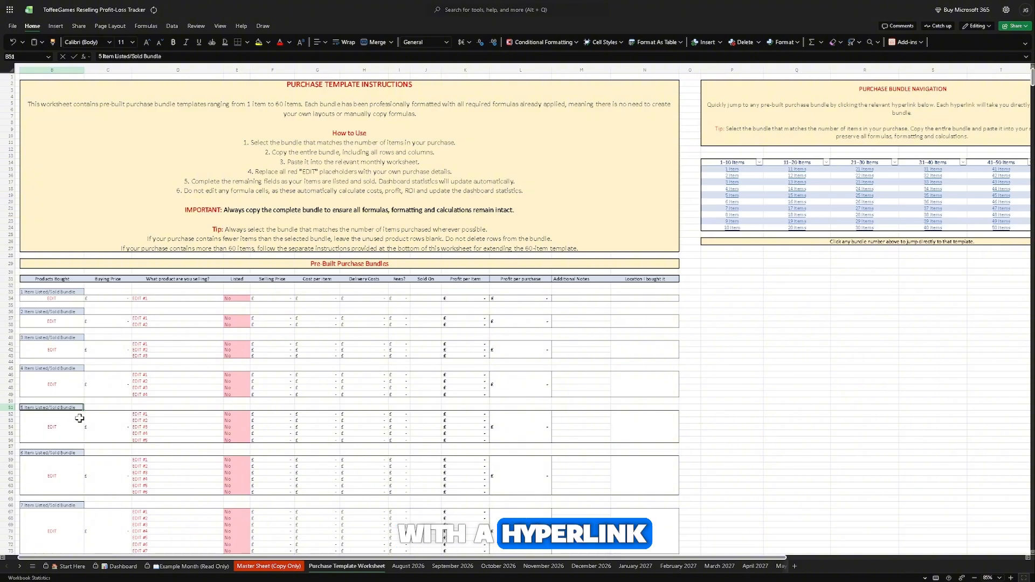
pyautogui.moveTo(65, 425); pyautogui.dragTo(664, 435)
pyautogui.hotkey('ctrl', 'c')
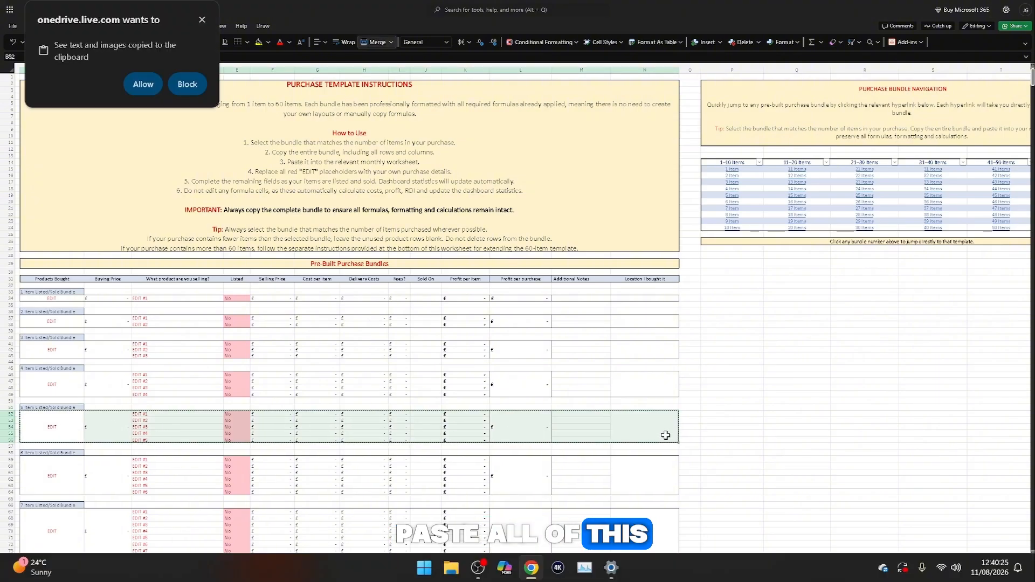
pyautogui.click(139, 85)
# - Paste the copied bundle into the August 2026 sheet directly beneath the headings, starting in the Products Bought column at B37
pyautogui.click(413, 568)
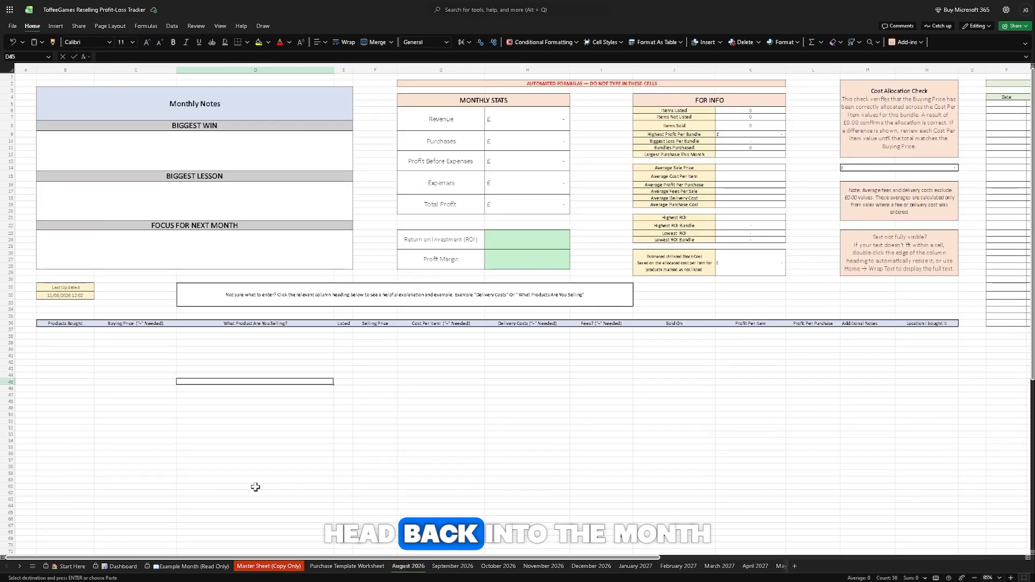
pyautogui.click(78, 329)
pyautogui.hotkey('ctrl', 'v')
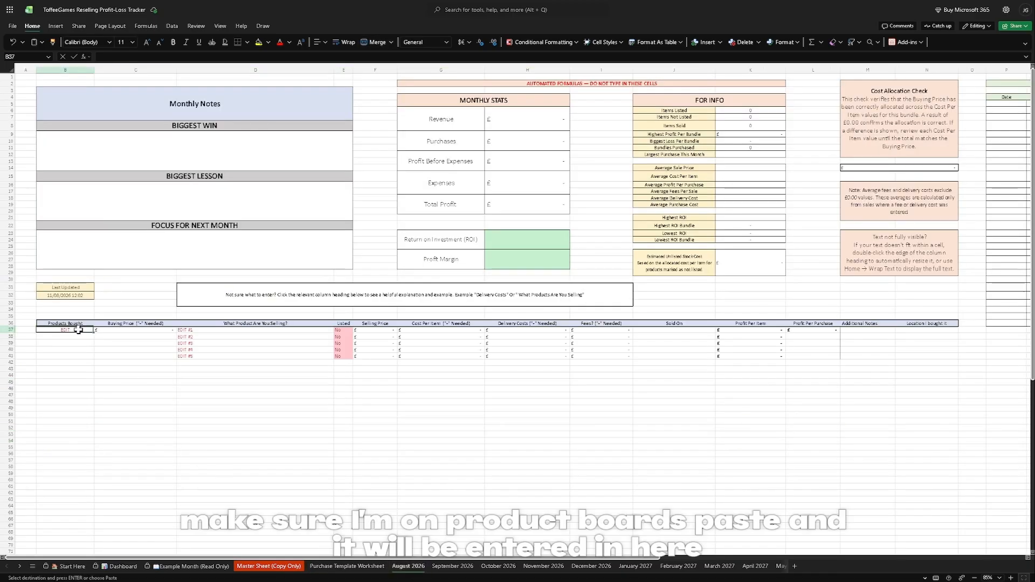
pyautogui.click(253, 415)
# - Replace the bundle's Products Bought placeholder with "Switch Games"
pyautogui.click(85, 352)
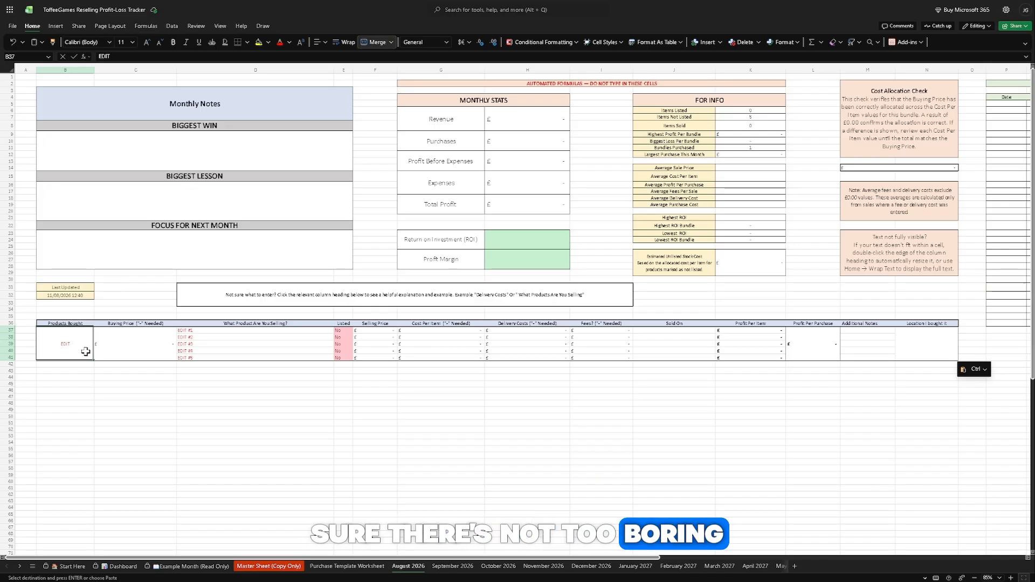
pyautogui.press('BackSpace')
pyautogui.write('S')
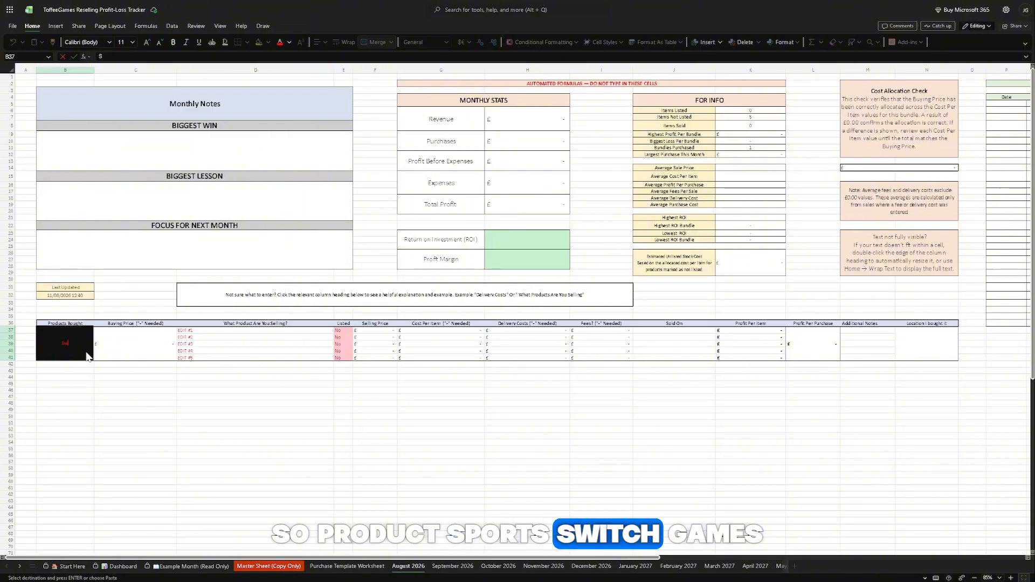
pyautogui.write('witch Games')
pyautogui.press('Return')
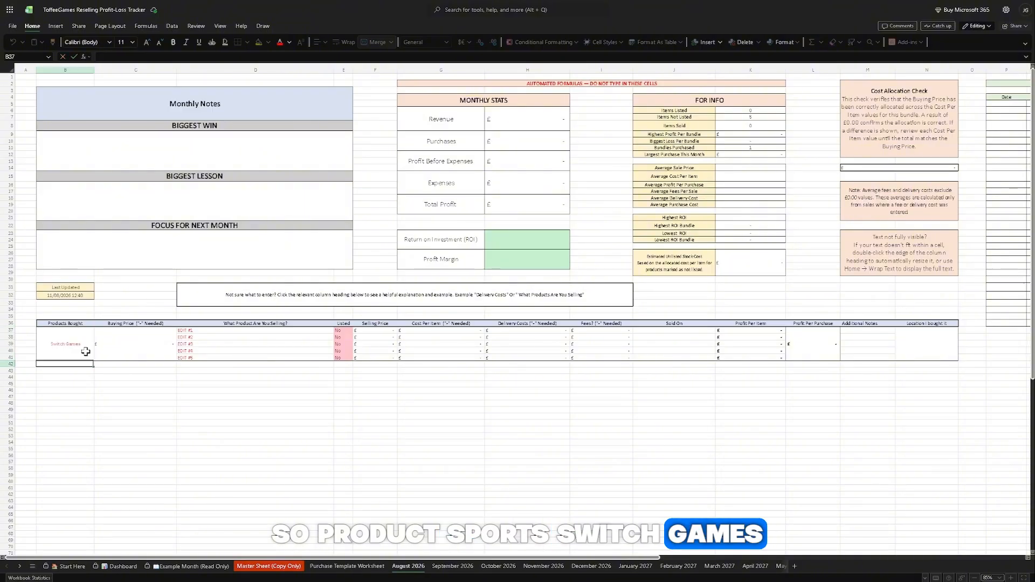
# - Fill all five product rows of the bundle with the name "Switch Game #1"
pyautogui.click(182, 331)
pyautogui.write('Switch')
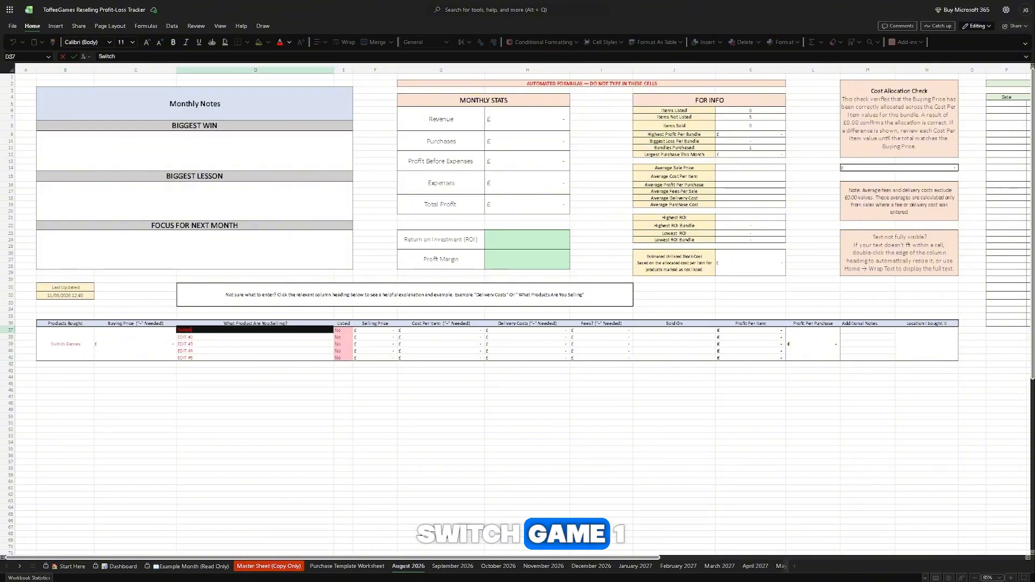
pyautogui.write(' Game #')
pyautogui.write('1')
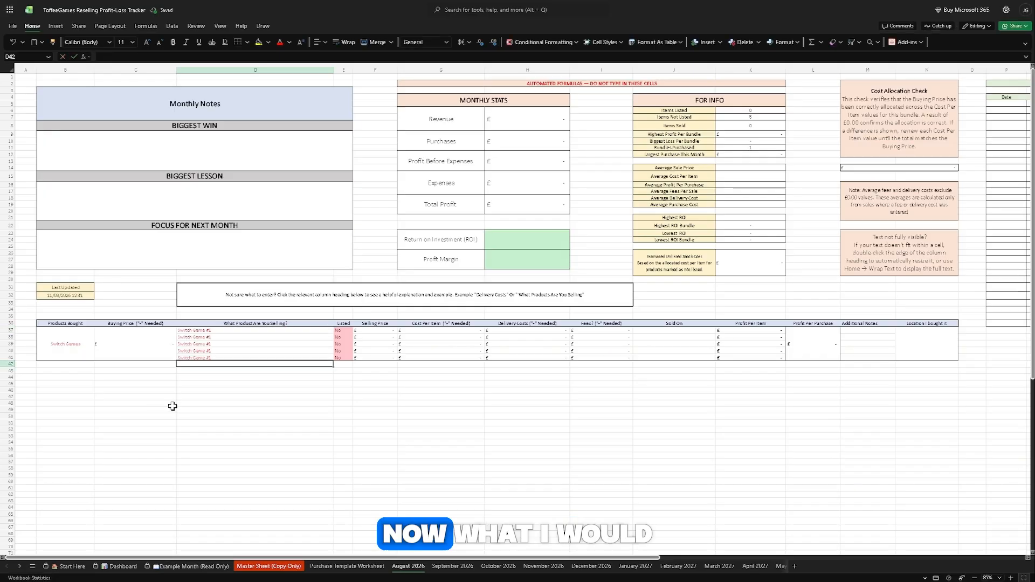
# - Renumber the second to fifth products as Switch Game #2, #3, #4 and #5
pyautogui.doubleClick(216, 358)
pyautogui.press('BackSpace')
pyautogui.write('5')
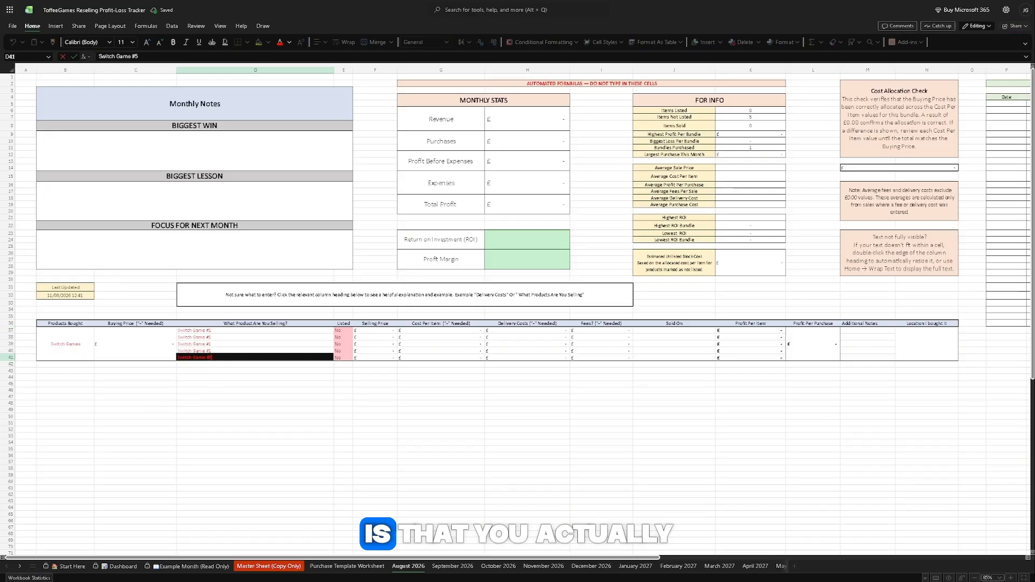
pyautogui.doubleClick(214, 351)
pyautogui.press('BackSpace')
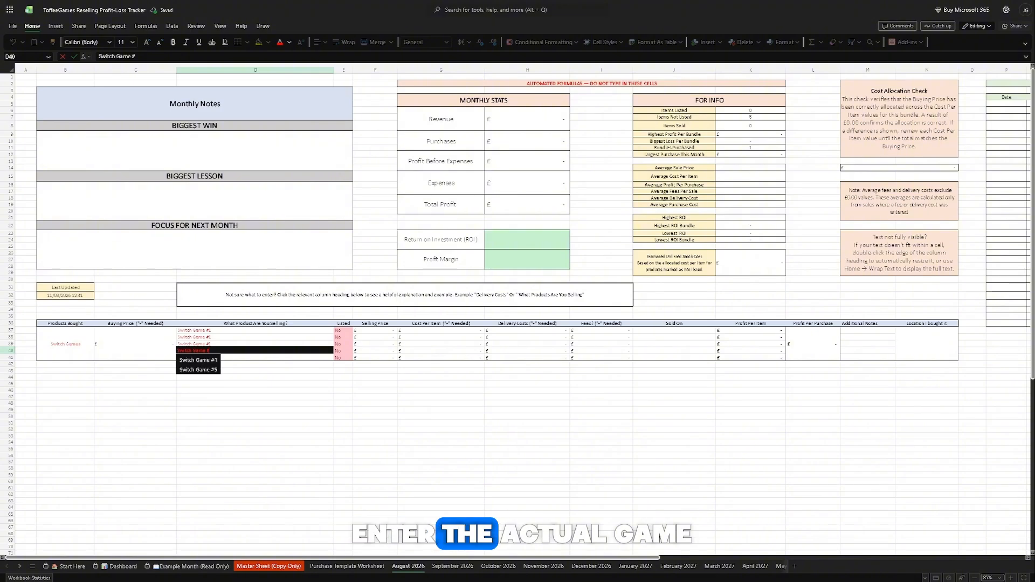
pyautogui.write('4')
pyautogui.doubleClick(224, 343)
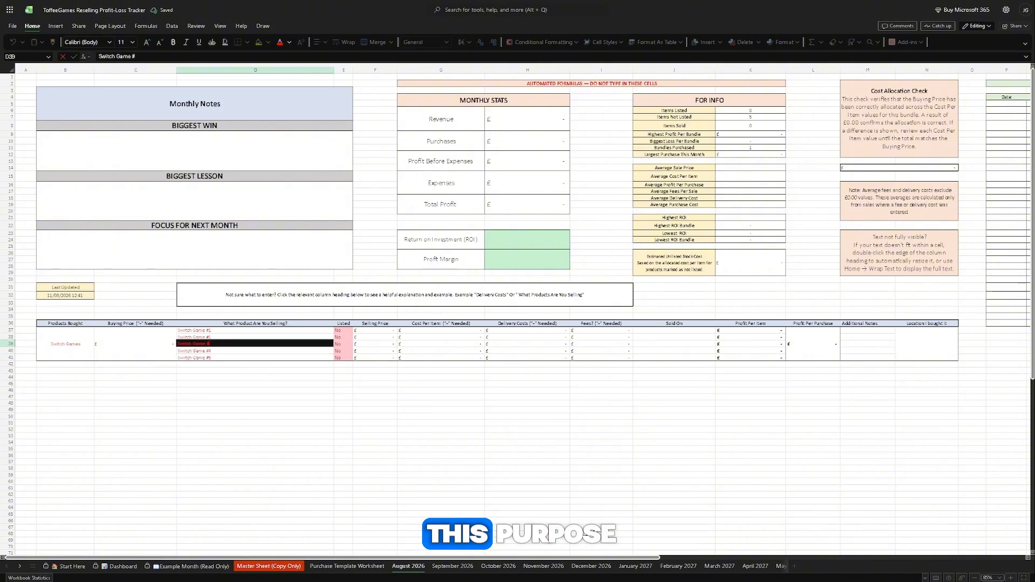
pyautogui.write('3')
pyautogui.doubleClick(222, 337)
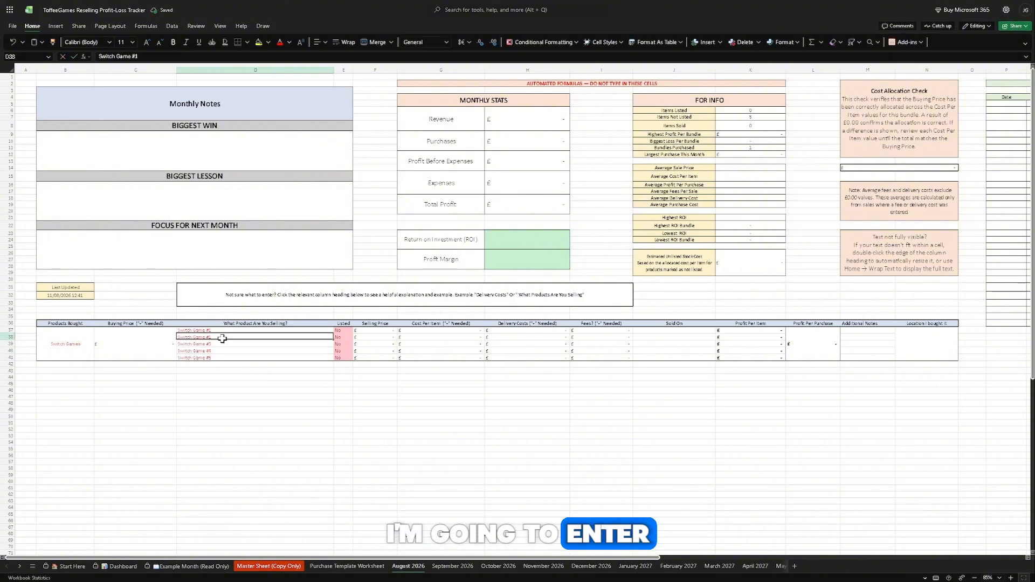
pyautogui.press('BackSpace')
pyautogui.write('2')
pyautogui.press('Return')
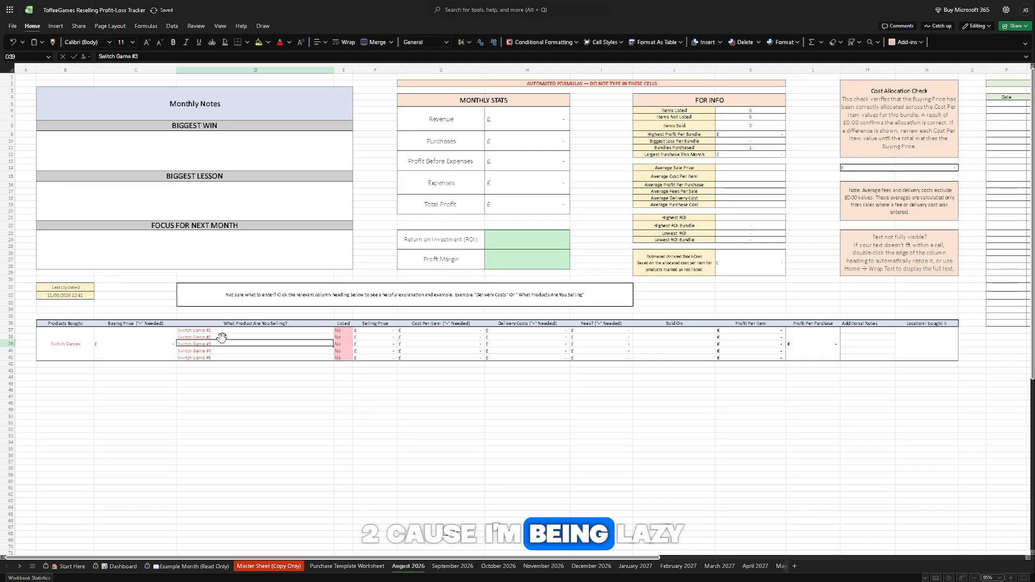
# - Set Listed to Yes for Switch Game #1 through Switch Game #4
pyautogui.click(349, 329)
pyautogui.click(356, 331)
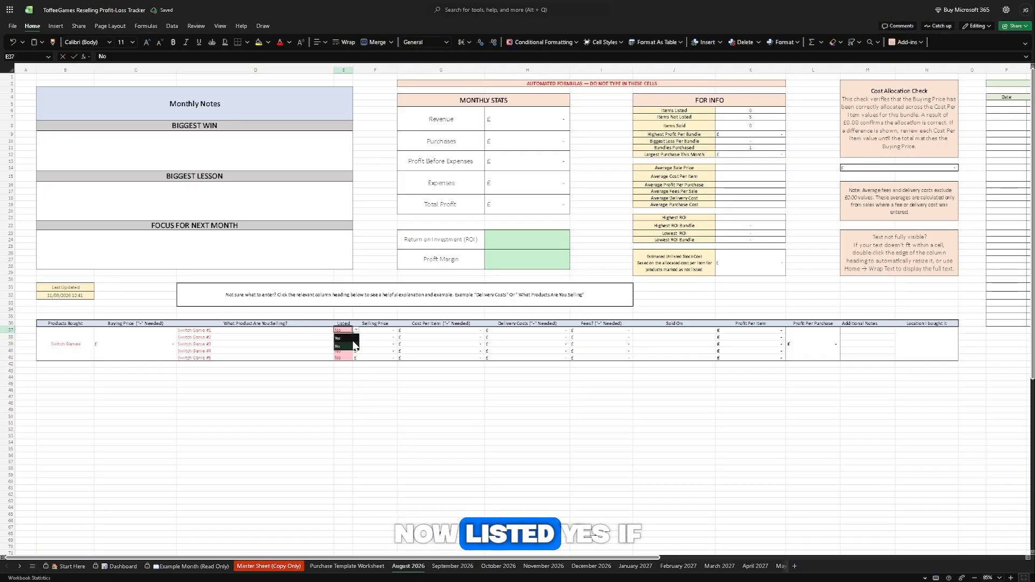
pyautogui.click(338, 338)
pyautogui.click(344, 337)
pyautogui.click(355, 337)
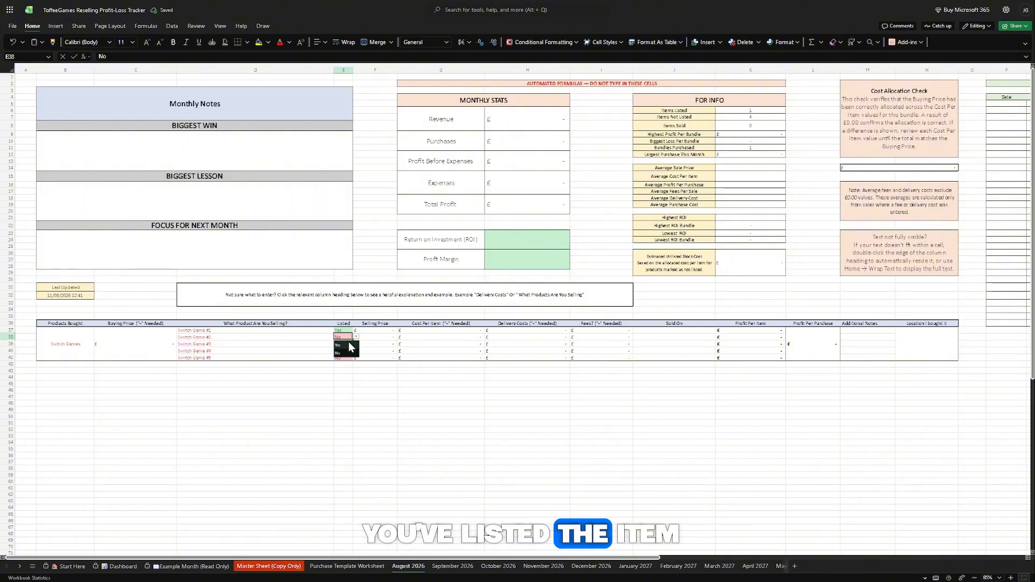
pyautogui.click(348, 344)
pyautogui.click(356, 344)
pyautogui.click(338, 351)
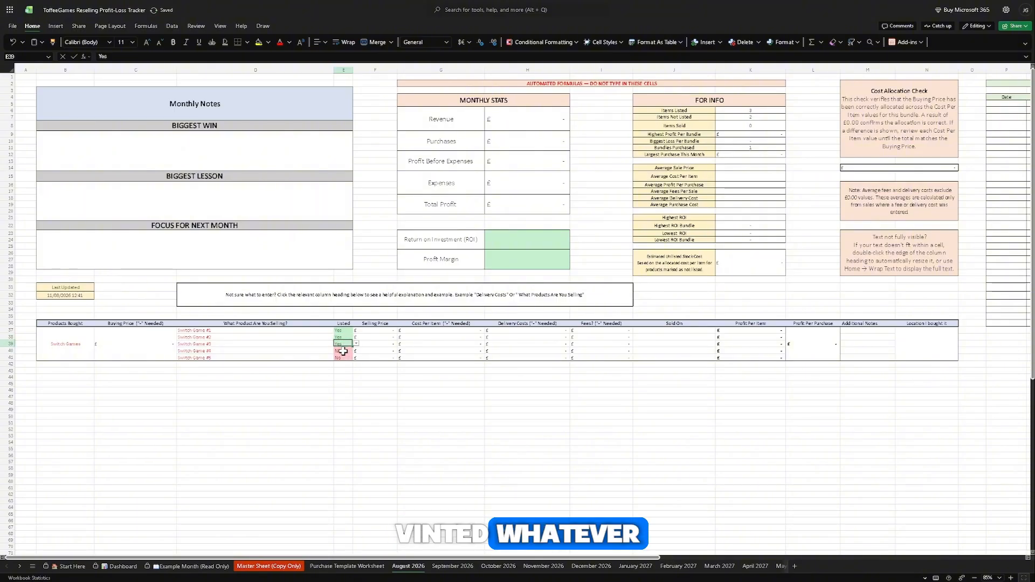
pyautogui.click(347, 351)
pyautogui.click(356, 351)
pyautogui.click(340, 358)
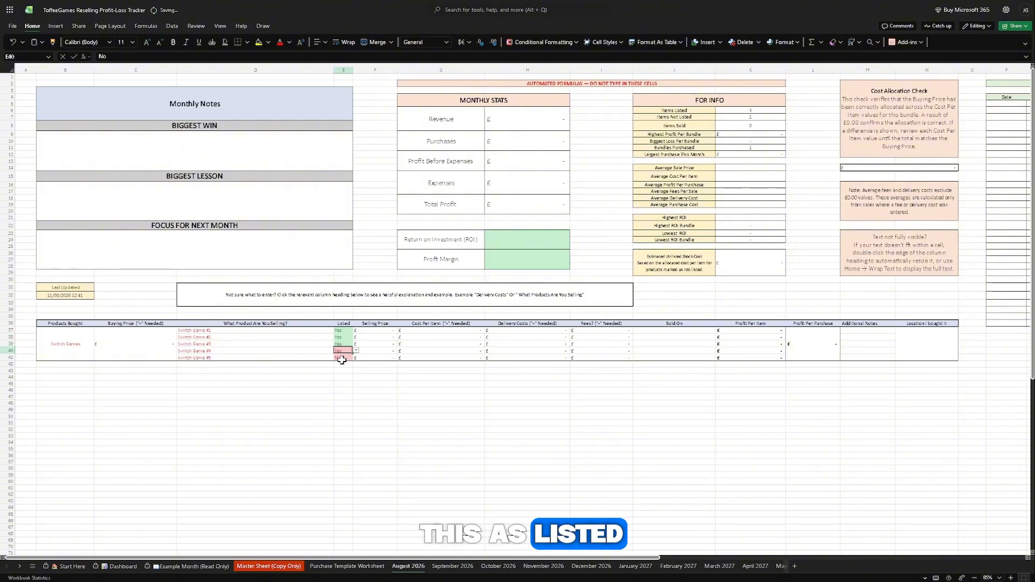
pyautogui.click(348, 358)
# - Enter -50 as the bundle's buying price and set Listed to Yes for Switch Game #5
pyautogui.click(151, 338)
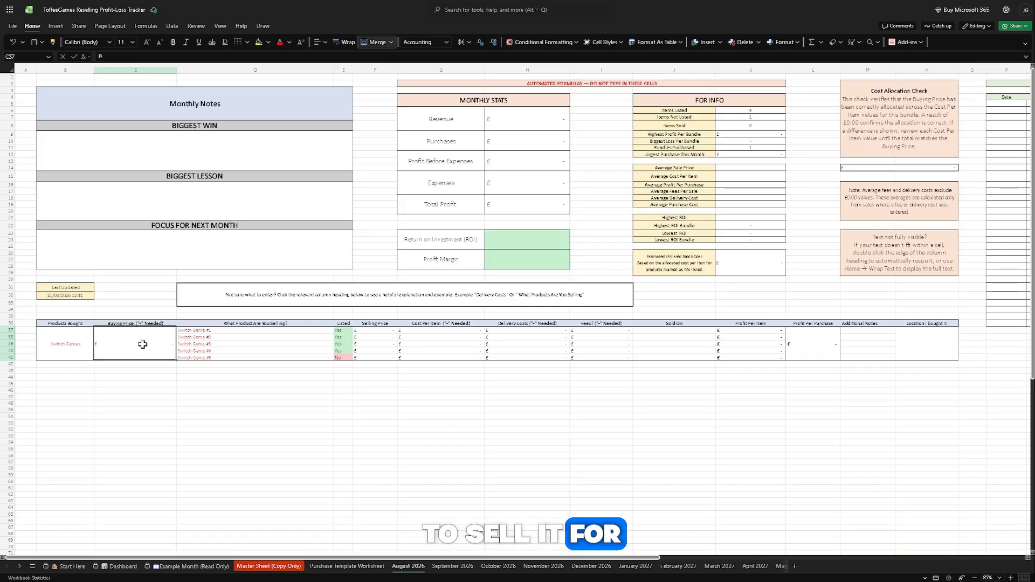
pyautogui.write('-50')
pyautogui.press('Return')
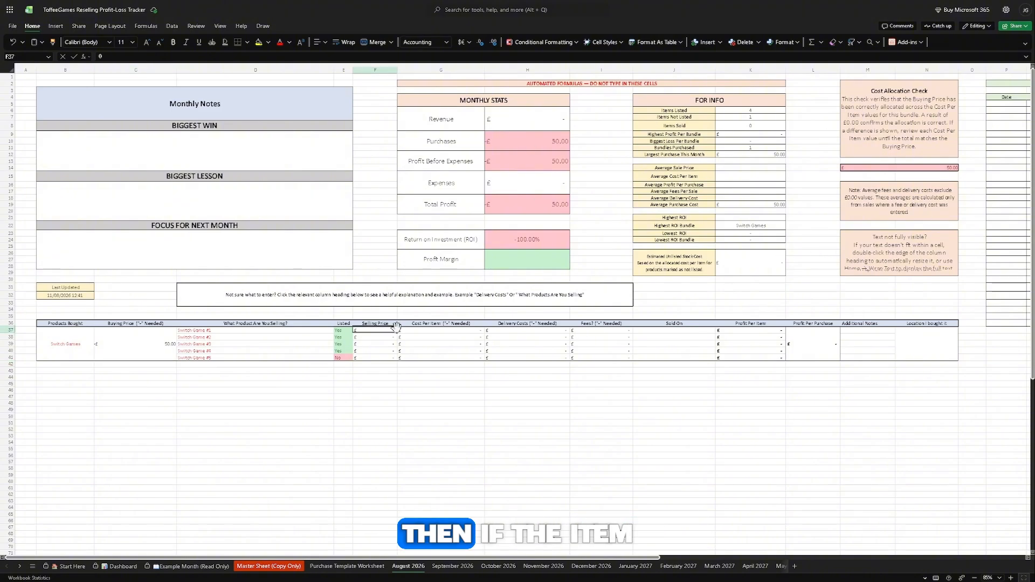
pyautogui.click(347, 358)
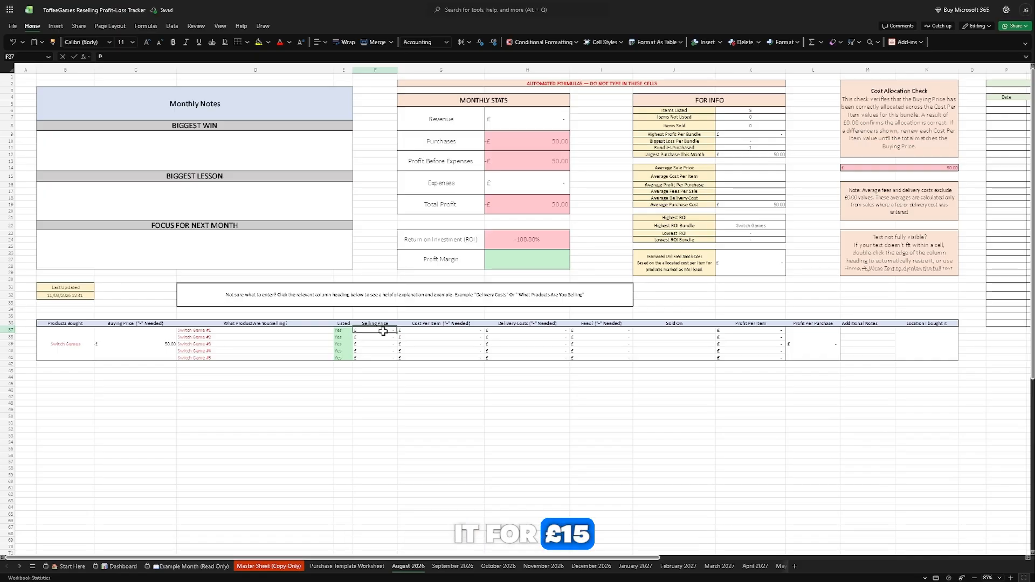
# - Enter selling prices of 15, 20, 25, 30 and 2 for Switch Game #1 through Switch Game #5
pyautogui.write('15')
pyautogui.press('Return')
pyautogui.write('2')
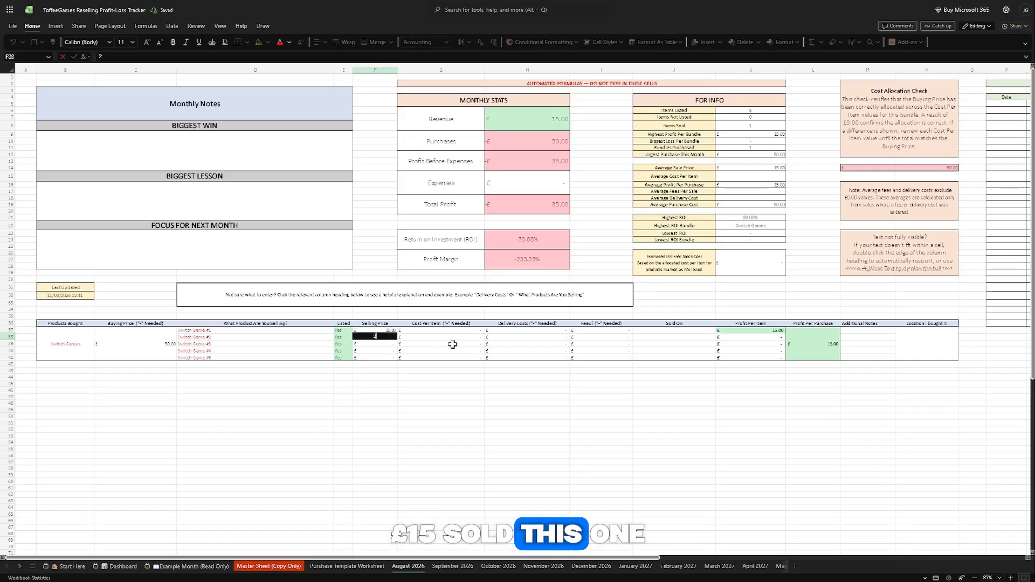
pyautogui.write('0')
pyautogui.press('Return')
pyautogui.write('2')
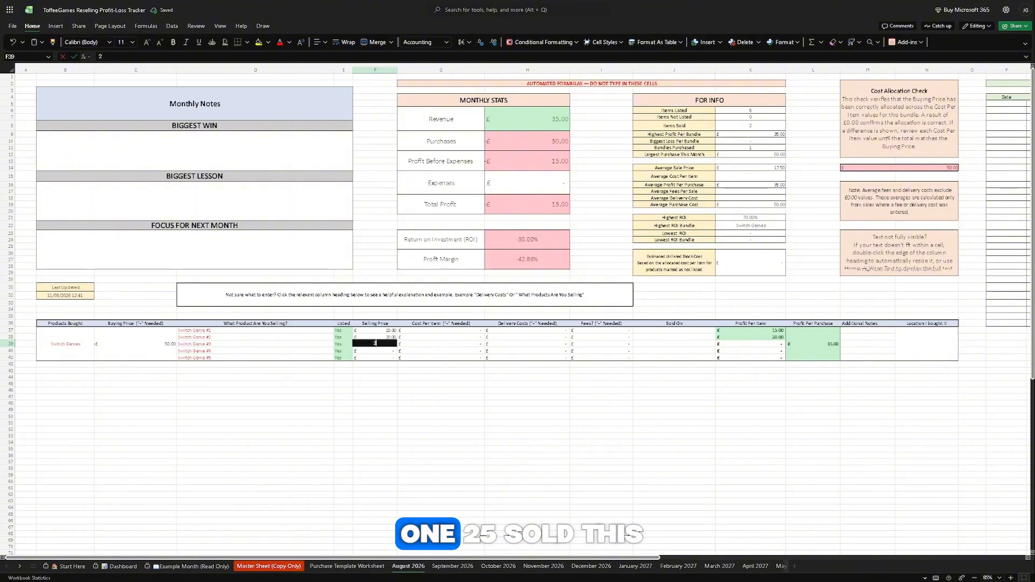
pyautogui.write('5')
pyautogui.press('Return')
pyautogui.write('30')
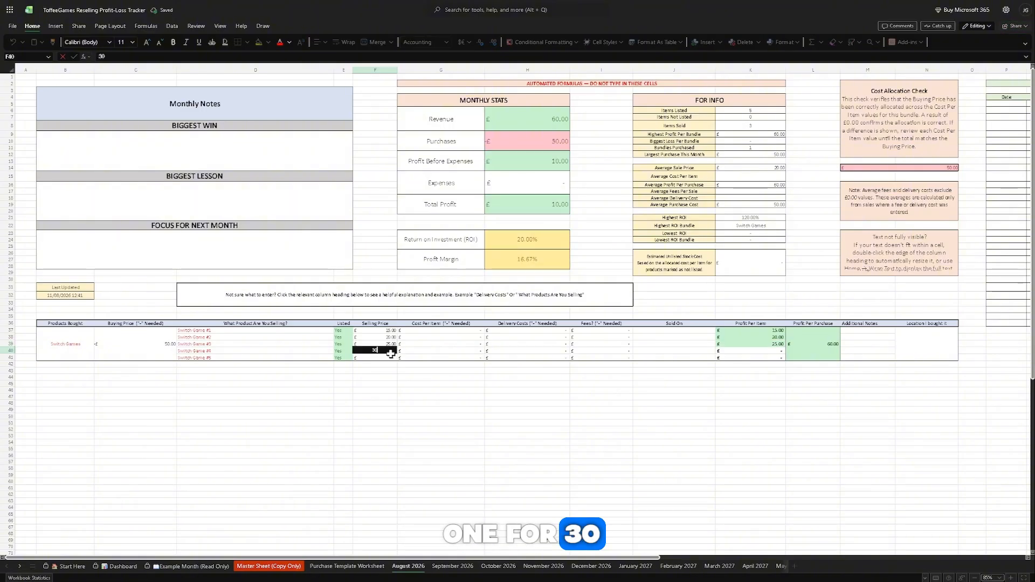
pyautogui.press('Return')
pyautogui.write('2')
pyautogui.press('Return')
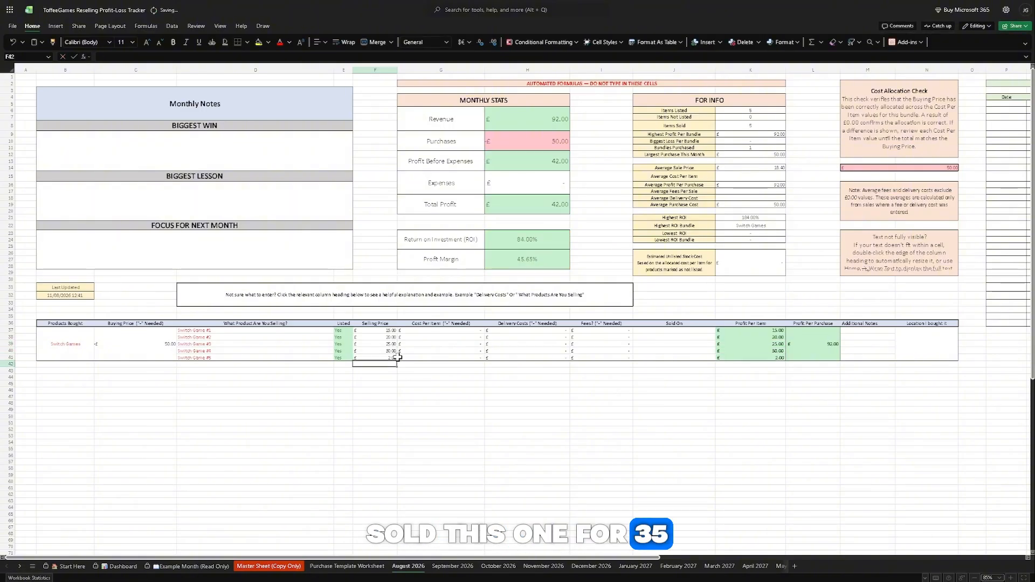
# - Enter -50/5 as the cost per item for Switch Game #1 and fill the resulting -10 down to Switch Game #5
pyautogui.click(444, 331)
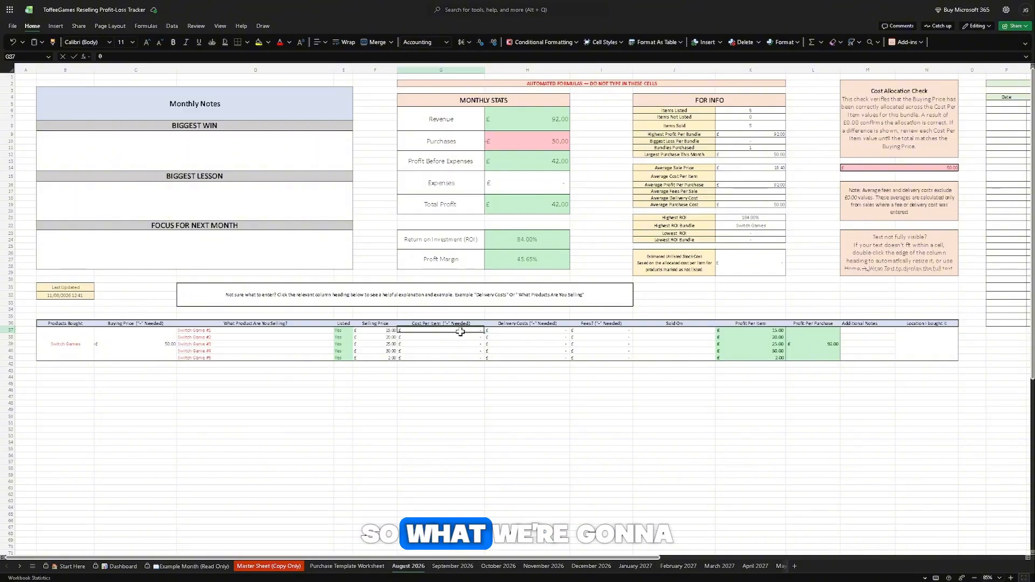
pyautogui.write('-50/5')
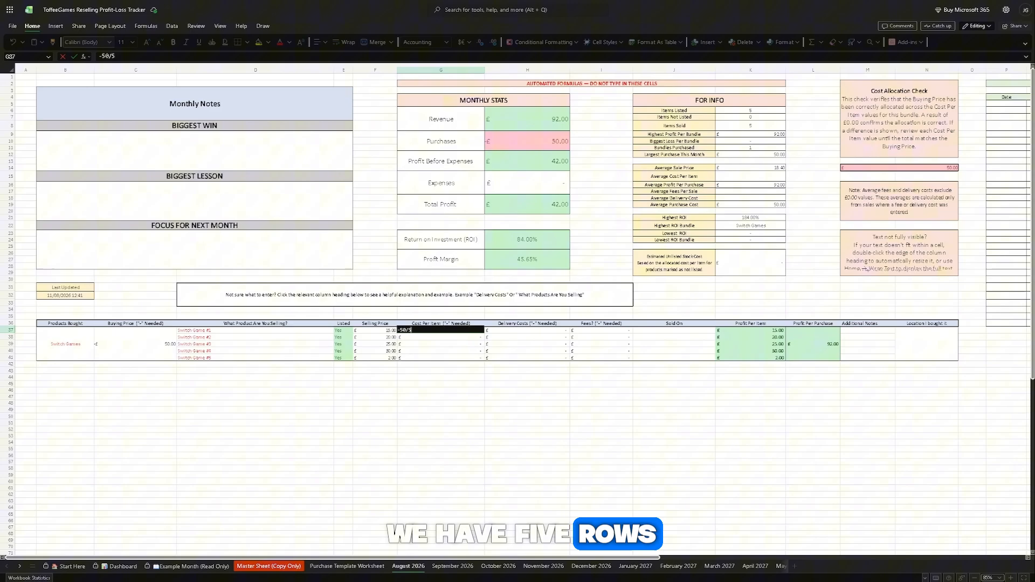
pyautogui.press('Return')
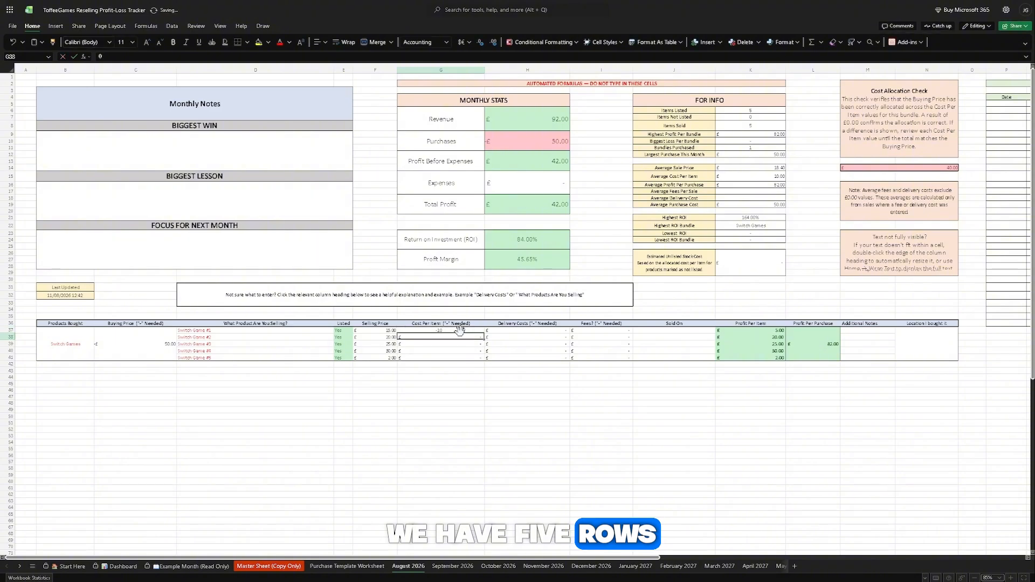
pyautogui.click(466, 330)
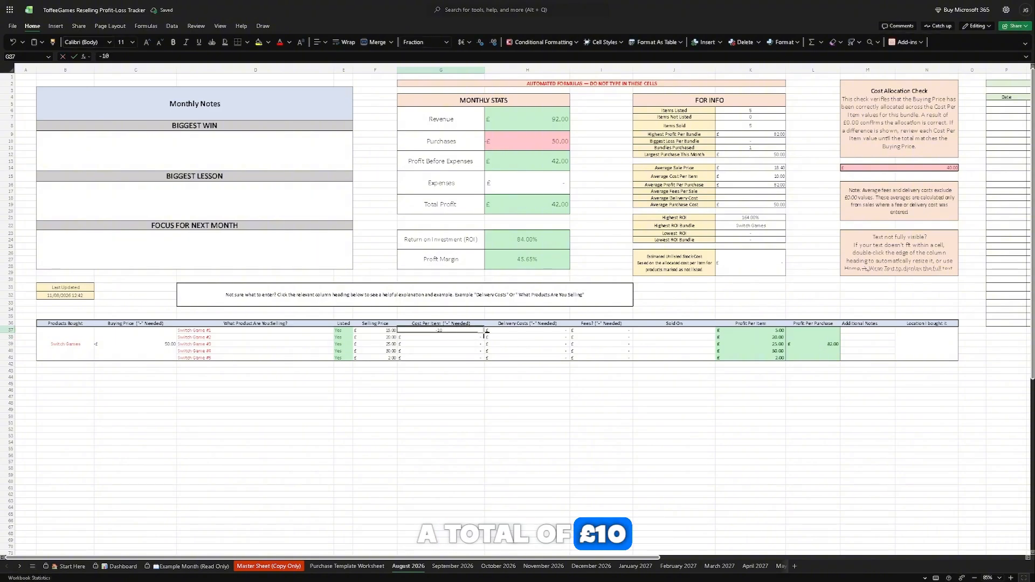
pyautogui.moveTo(485, 332); pyautogui.dragTo(480, 361)
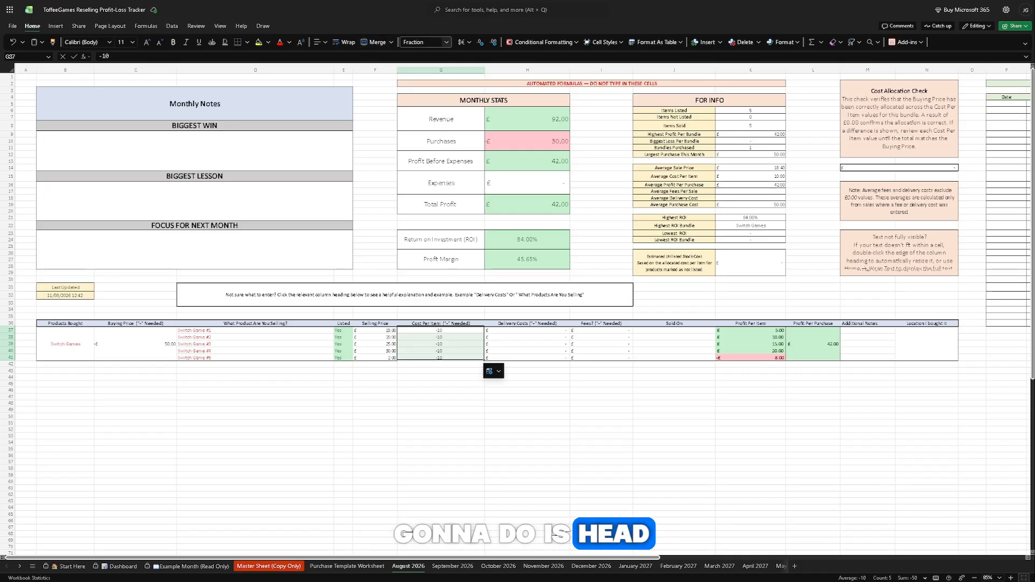
# - Format the five cost-per-item values as Accounting
pyautogui.click(447, 42)
pyautogui.click(458, 113)
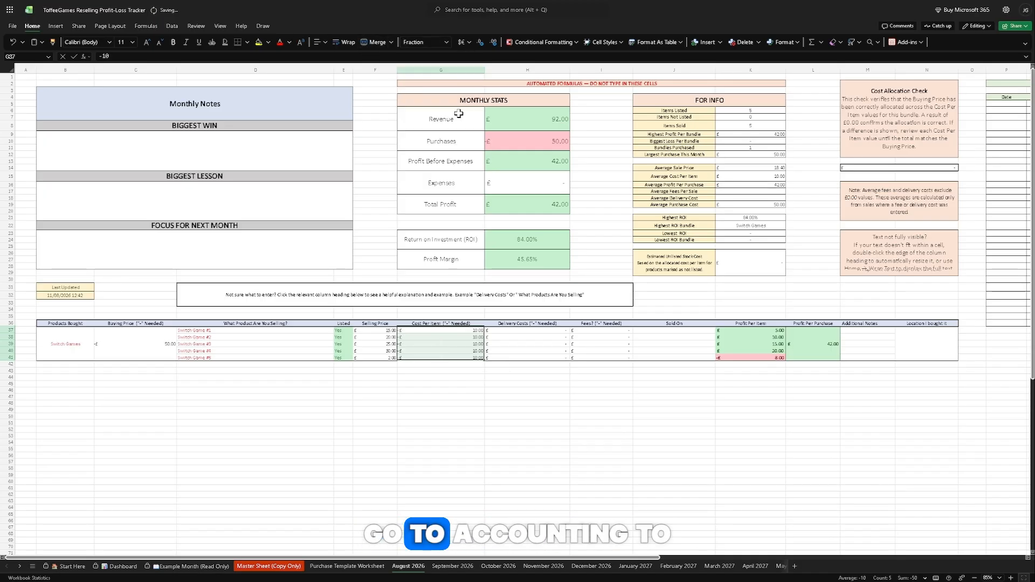
pyautogui.click(447, 370)
# - Set Switch Game #5's cost per item to -5 and compare the item costs with the buying price and the Cost Allocation Check
pyautogui.click(412, 354)
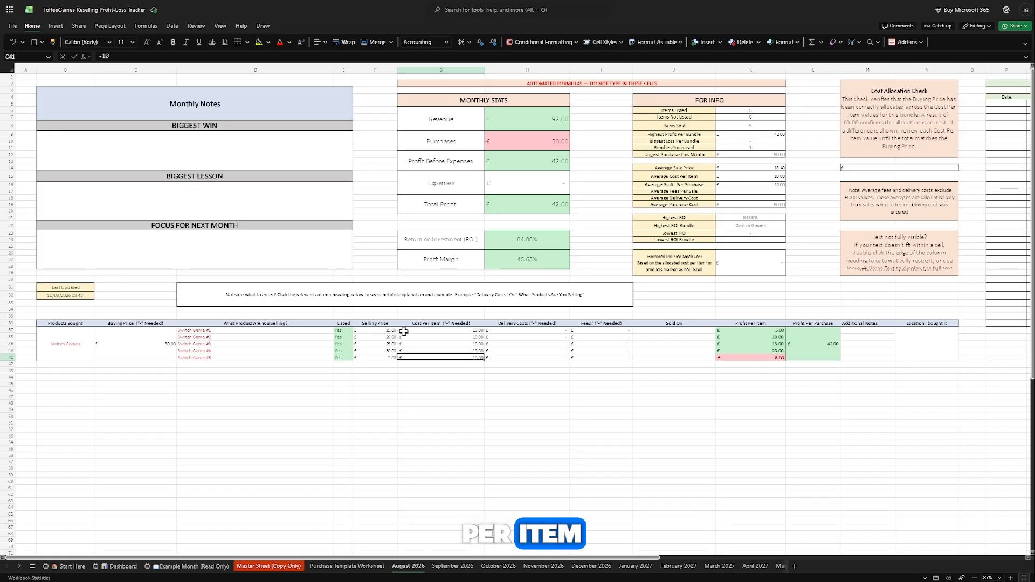
pyautogui.write('5')
pyautogui.press('Return')
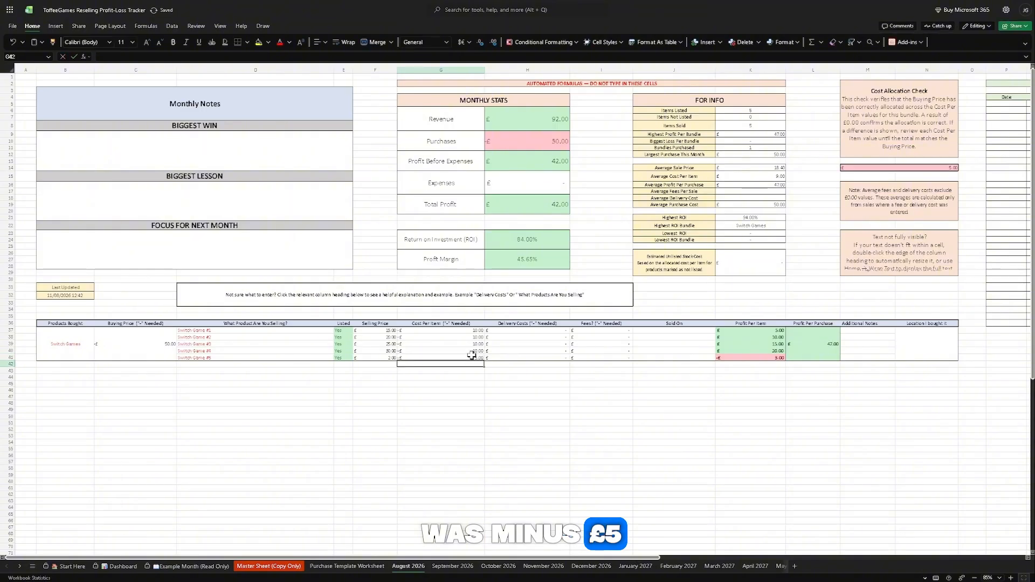
pyautogui.moveTo(468, 356); pyautogui.dragTo(469, 330)
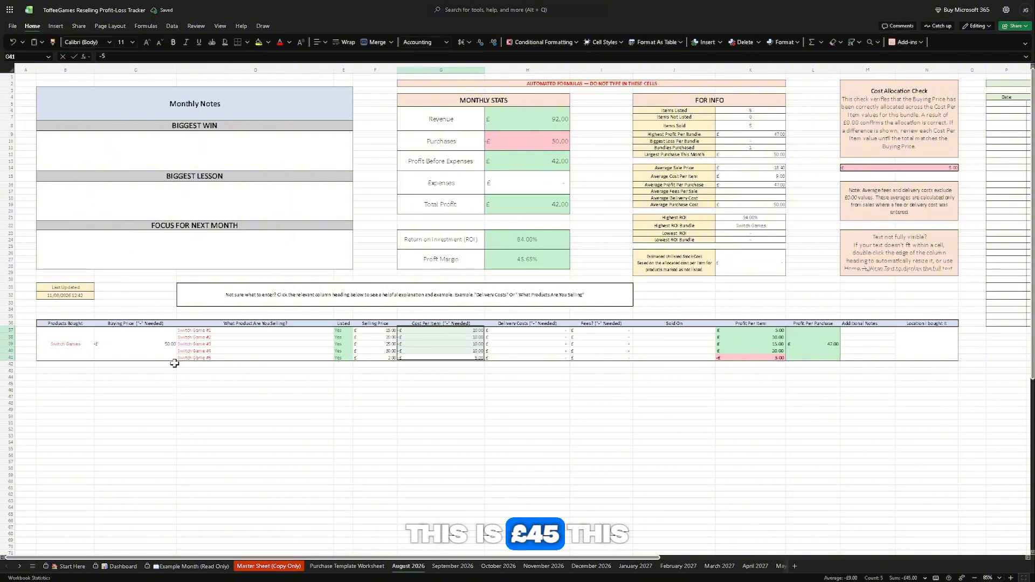
pyautogui.click(152, 348)
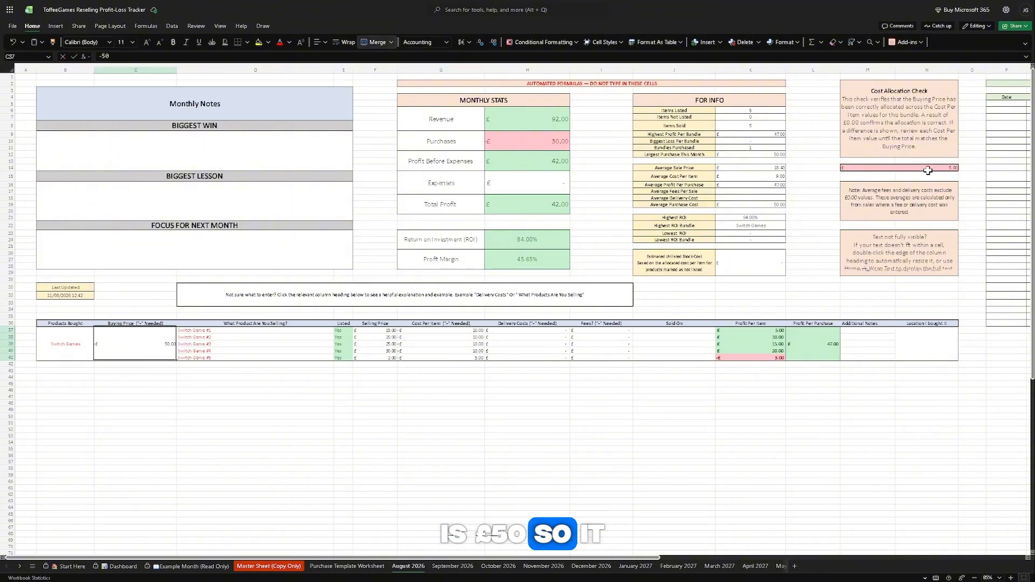
pyautogui.click(927, 168)
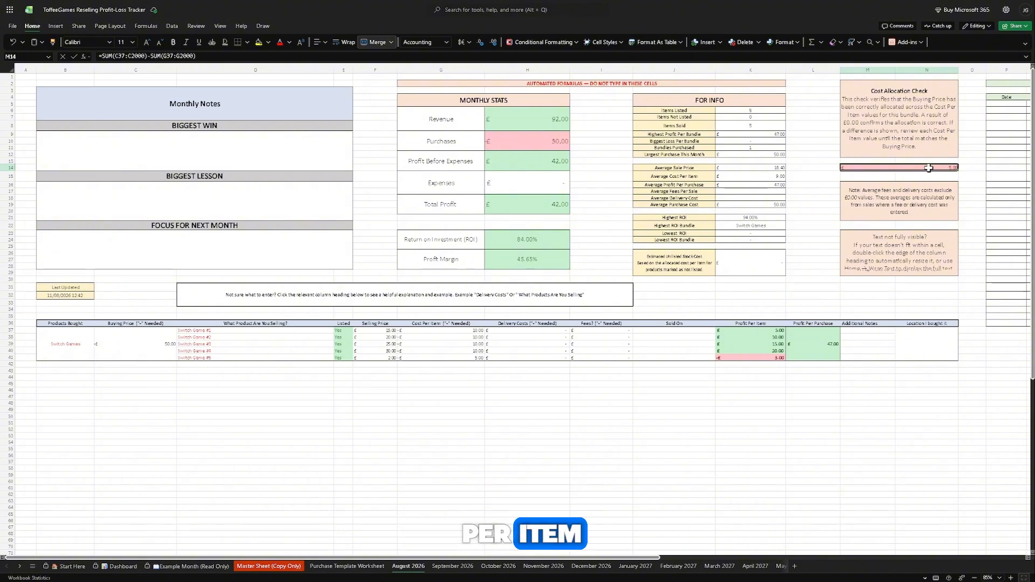
# - Set Switch Game #5's cost per item to -10 and compare the five item costs with the bundle's buying price
pyautogui.click(477, 356)
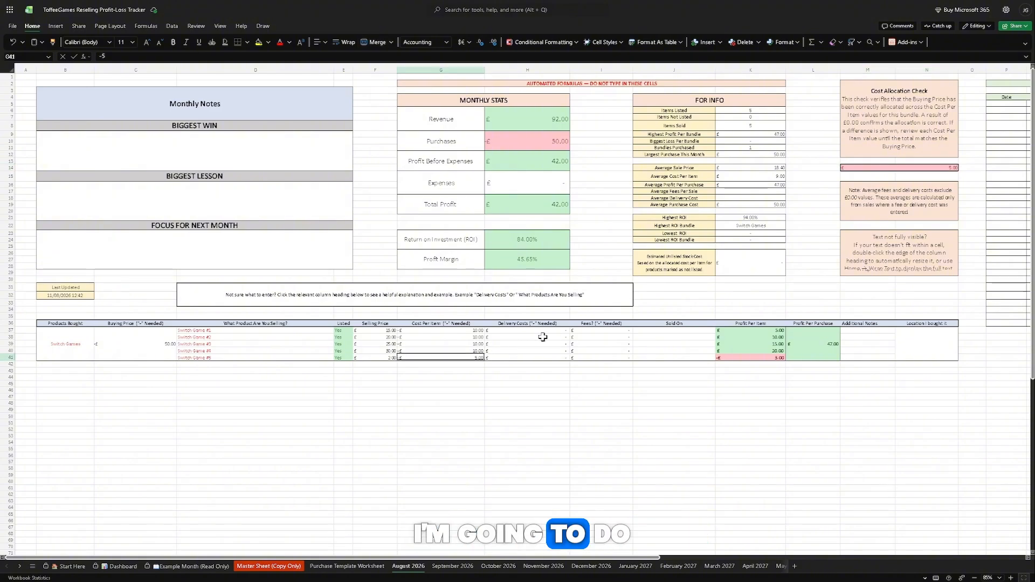
pyautogui.write('-10')
pyautogui.press('Return')
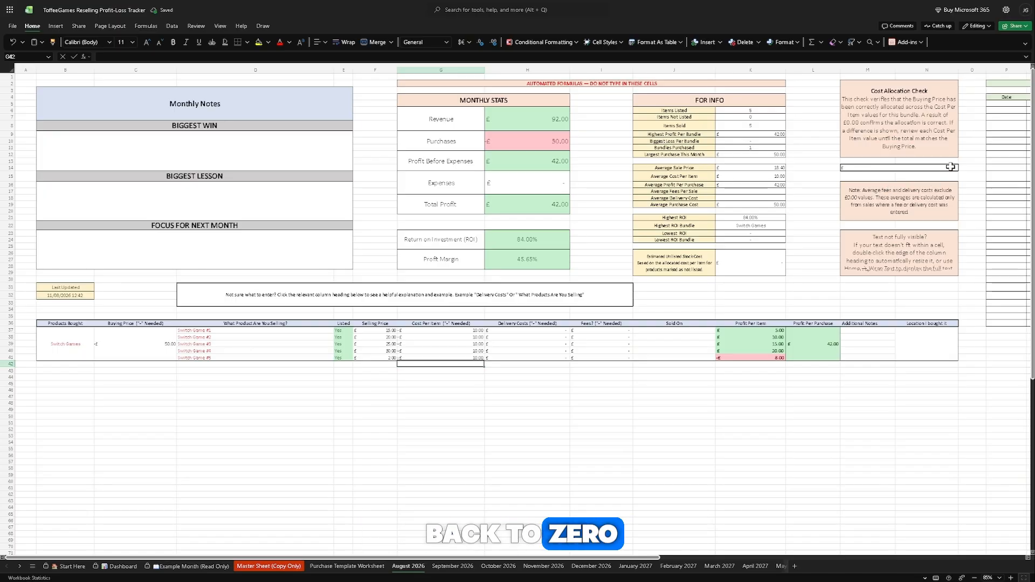
pyautogui.moveTo(451, 356); pyautogui.dragTo(447, 330)
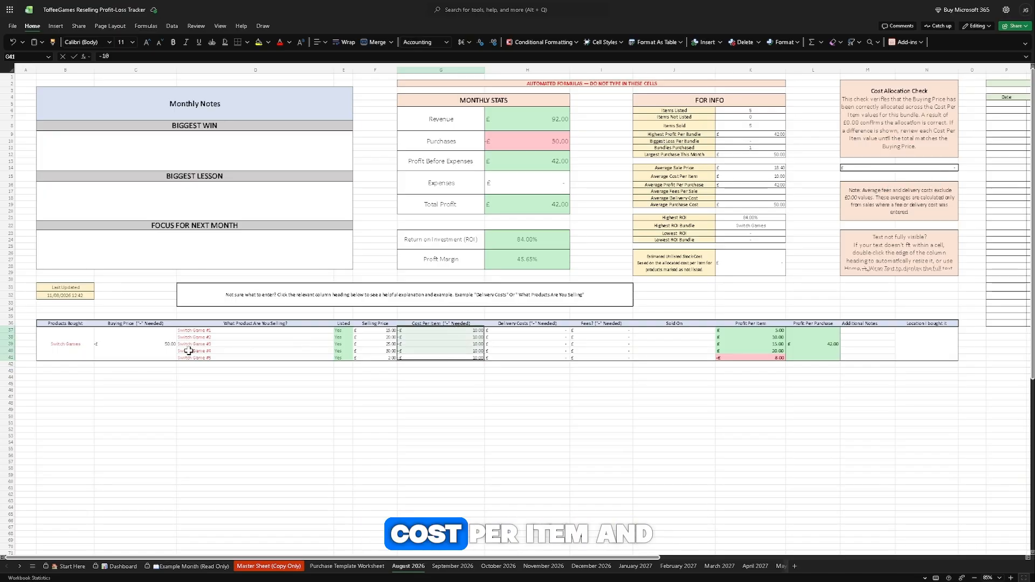
pyautogui.click(142, 357)
# - Enter -2.7 as the delivery cost for Switch Game #1
pyautogui.click(544, 331)
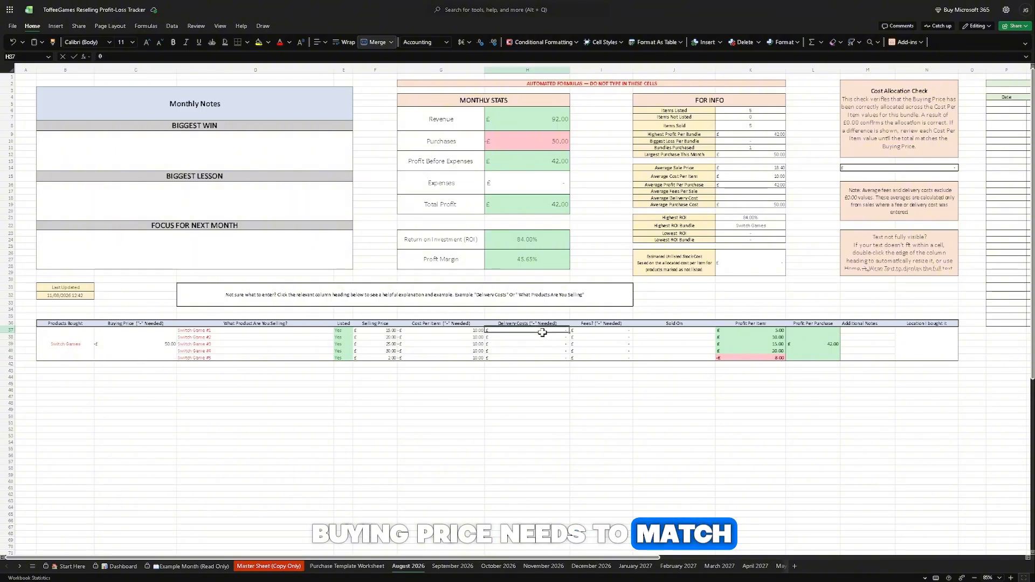
pyautogui.write('-2.7')
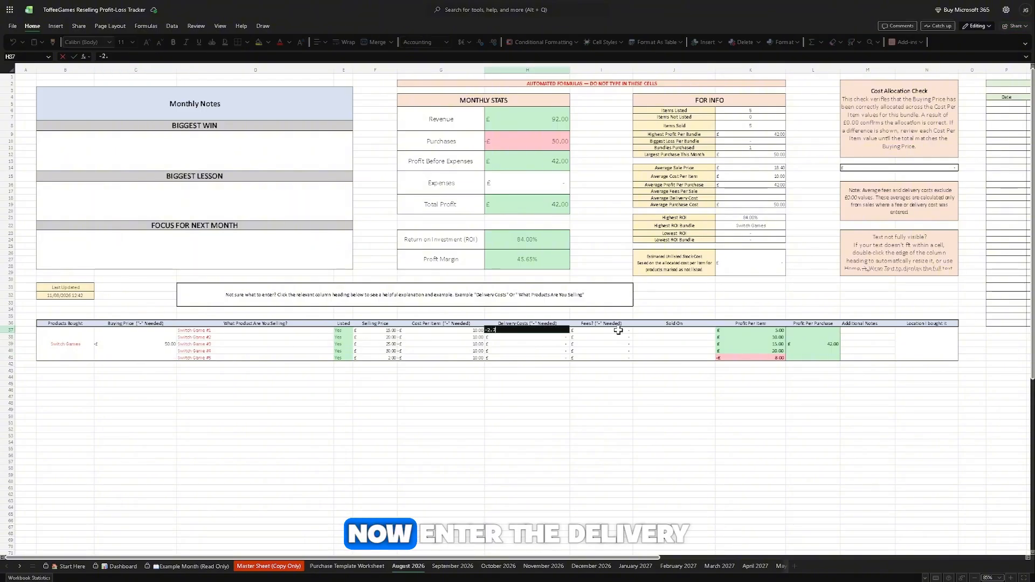
pyautogui.press('Return')
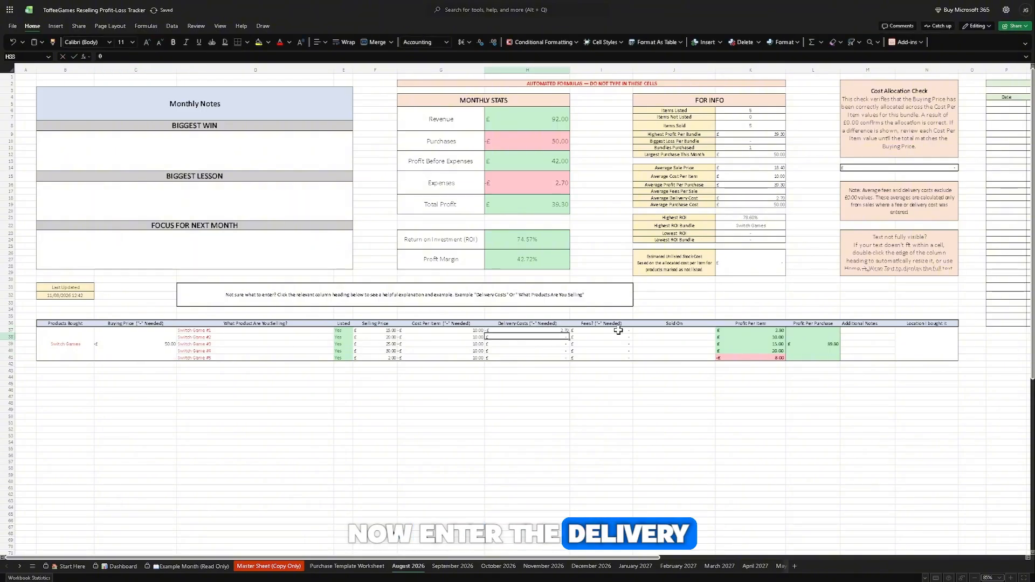
# - Copy Switch Game #1's delivery cost to Switch Game #2 through Switch Game #5
pyautogui.click(555, 325)
pyautogui.click(527, 330)
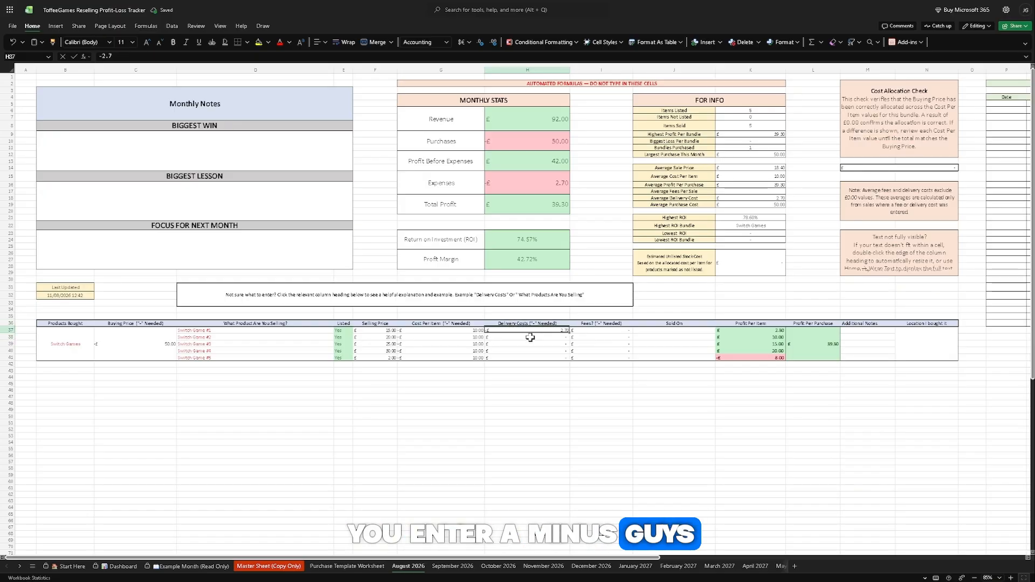
pyautogui.hotkey('ctrl', 'c')
pyautogui.click(525, 338)
pyautogui.hotkey('ctrl', 'v')
pyautogui.click(515, 346)
pyautogui.hotkey('ctrl', 'v')
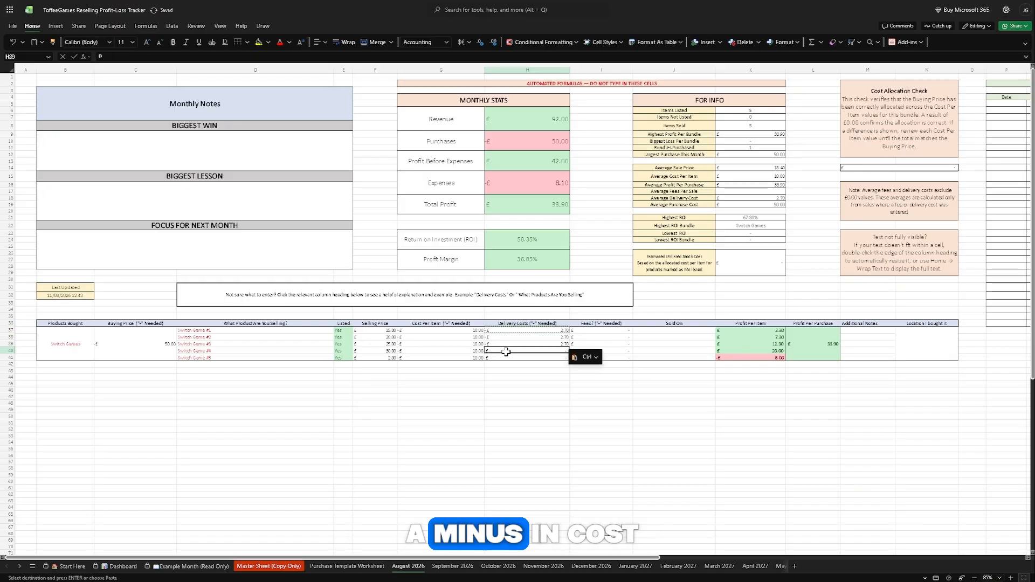
pyautogui.click(505, 351)
pyautogui.hotkey('ctrl', 'v')
pyautogui.click(503, 358)
pyautogui.hotkey('ctrl', 'v')
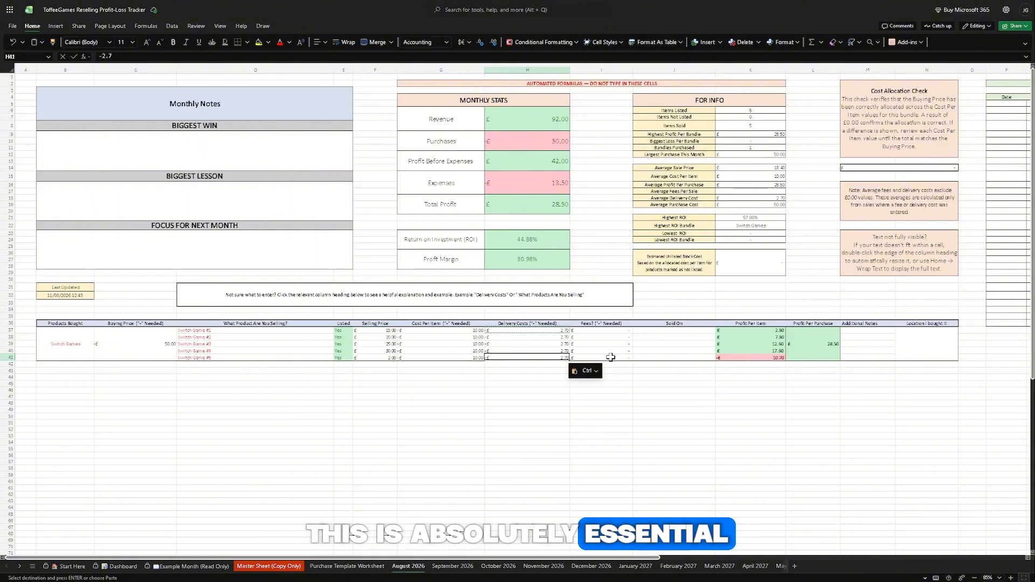
# - Enter a zero fee for Switch Game #1 and fill it down to Switch Game #5
pyautogui.click(620, 332)
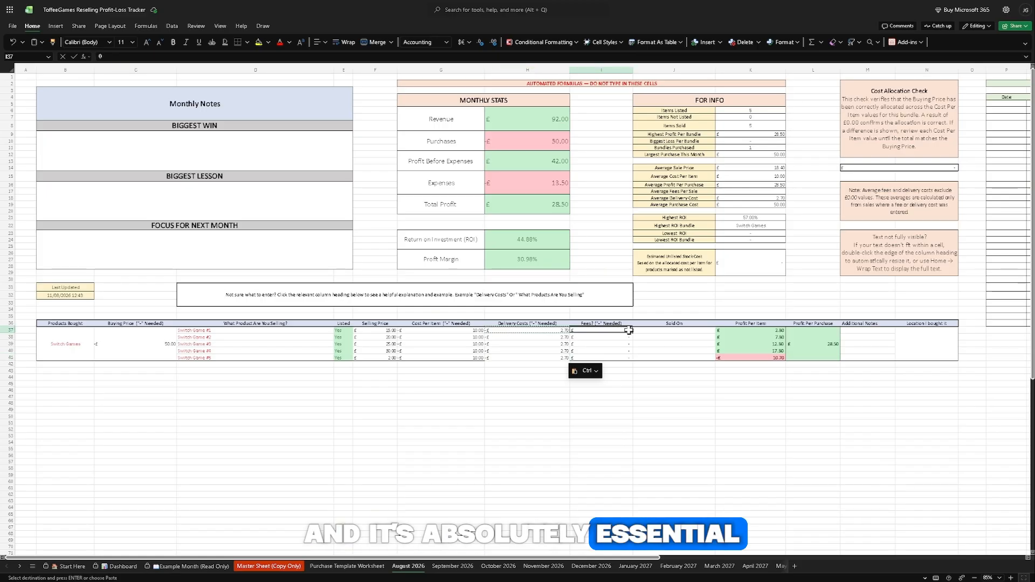
pyautogui.write('-')
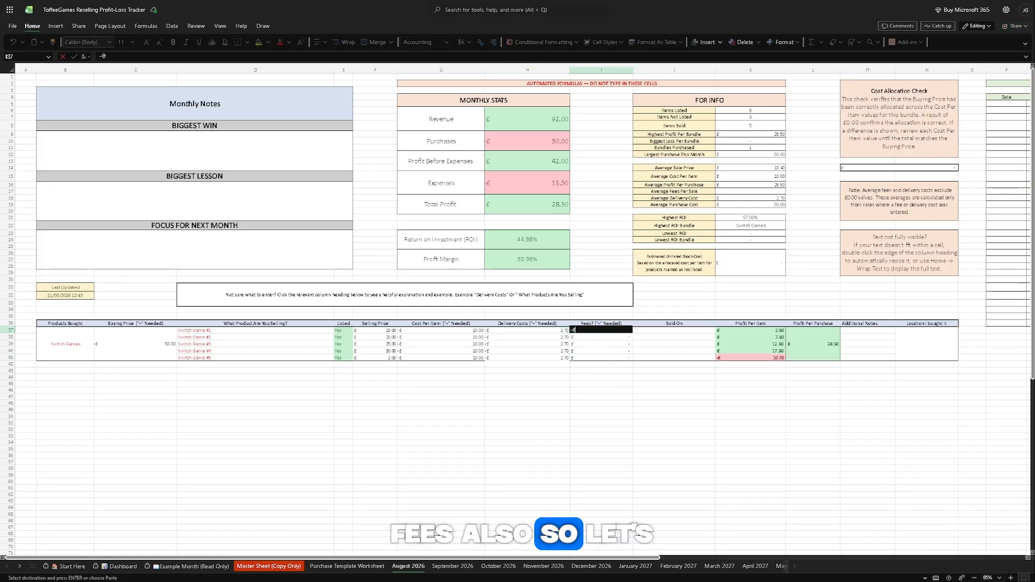
pyautogui.press('Return')
pyautogui.click(629, 332)
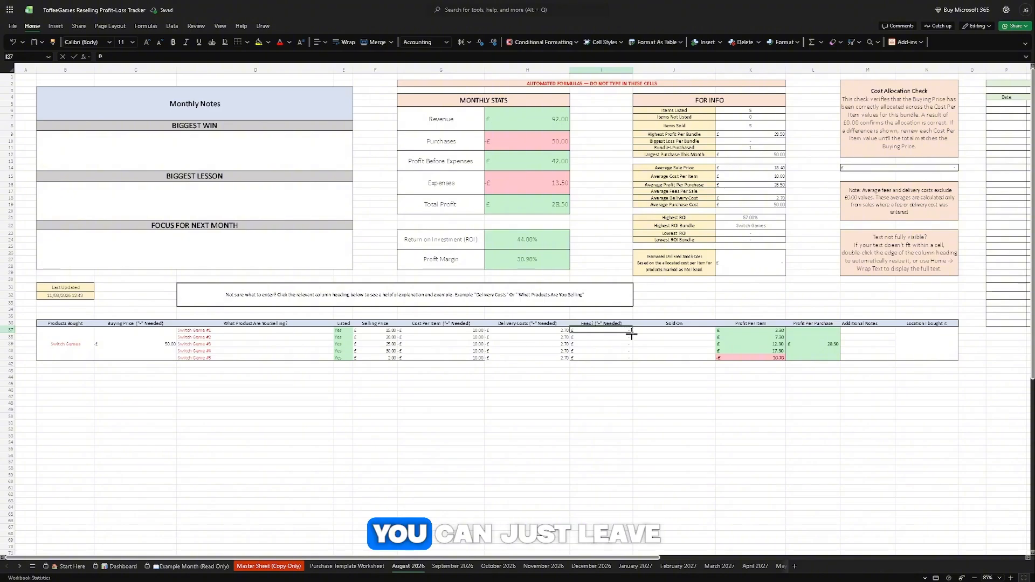
pyautogui.moveTo(631, 334); pyautogui.dragTo(630, 361)
pyautogui.moveTo(540, 352); pyautogui.dragTo(551, 344)
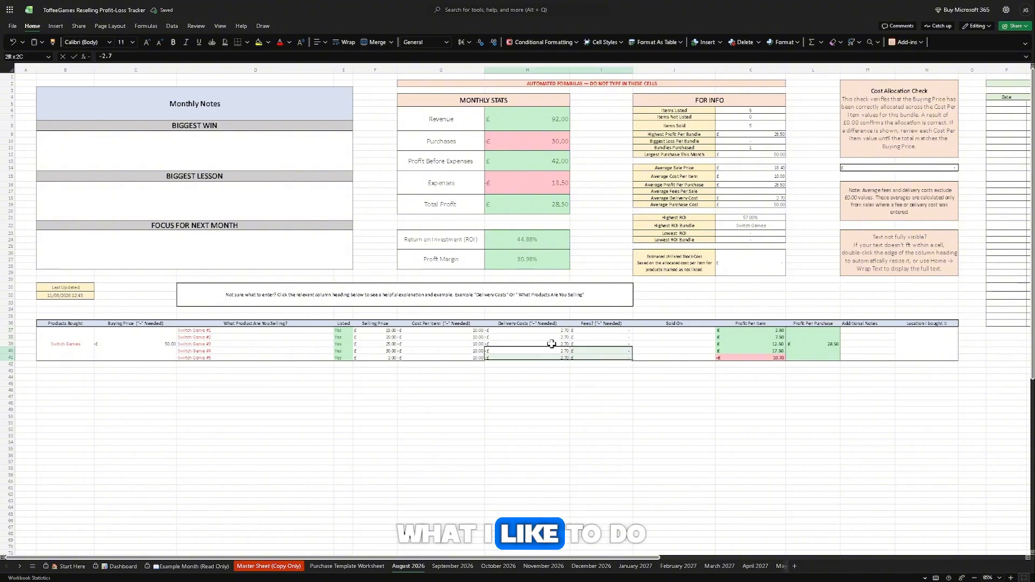
# - Set Sold On to eBay for Switch Game #1 and to Facebook Marketplace for Switch Game #2
pyautogui.click(698, 330)
pyautogui.click(718, 330)
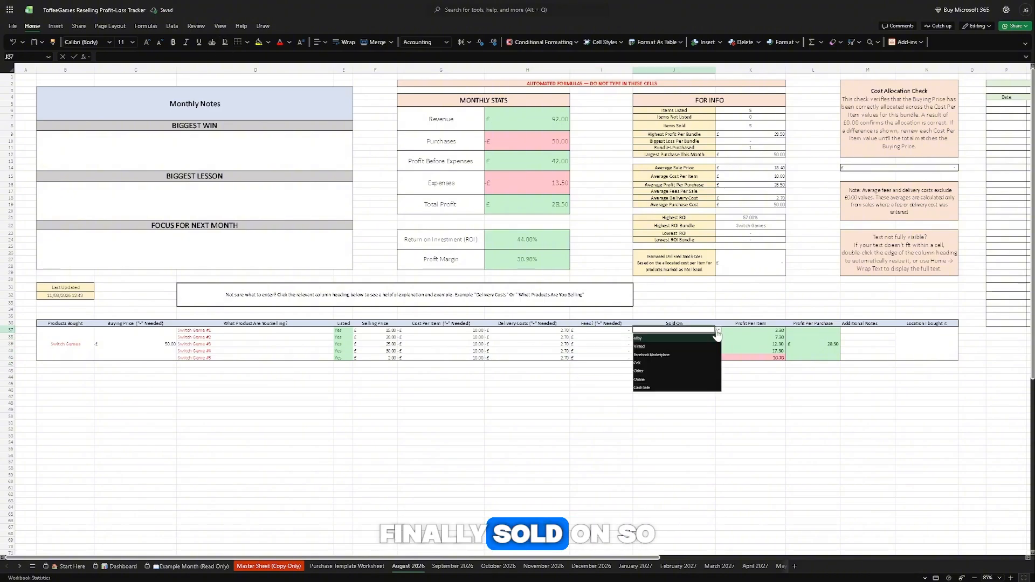
pyautogui.click(706, 340)
pyautogui.click(707, 338)
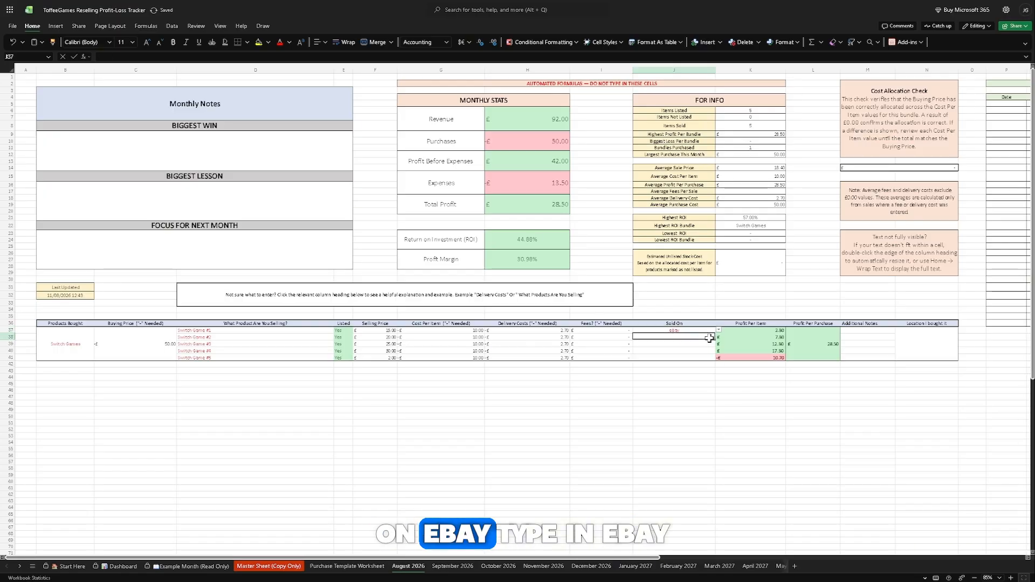
pyautogui.click(718, 336)
pyautogui.click(686, 360)
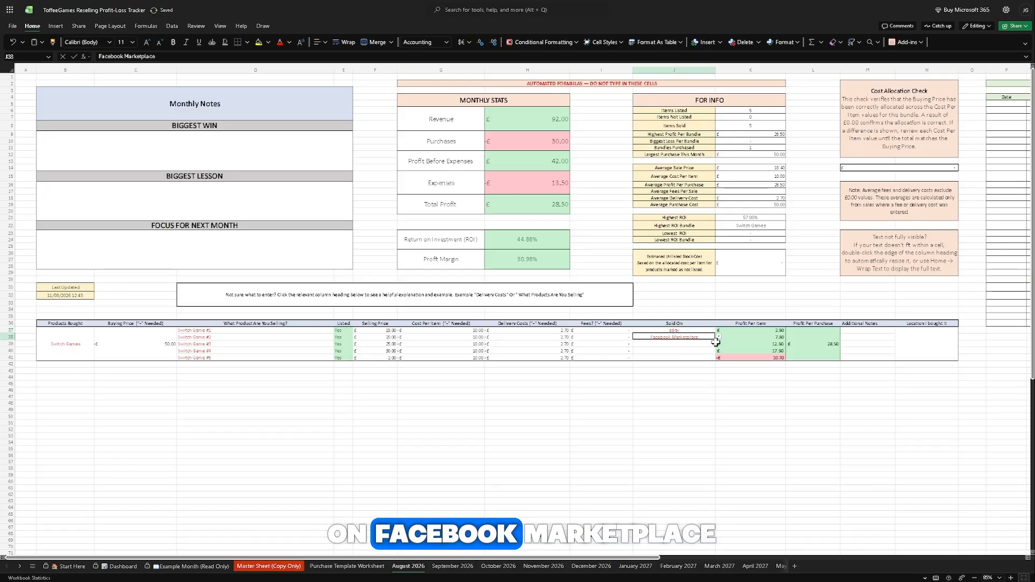
# - Set Sold On to Online for Switch Game #3 and to Cash Sale for Switch Game #4
pyautogui.click(708, 342)
pyautogui.click(718, 343)
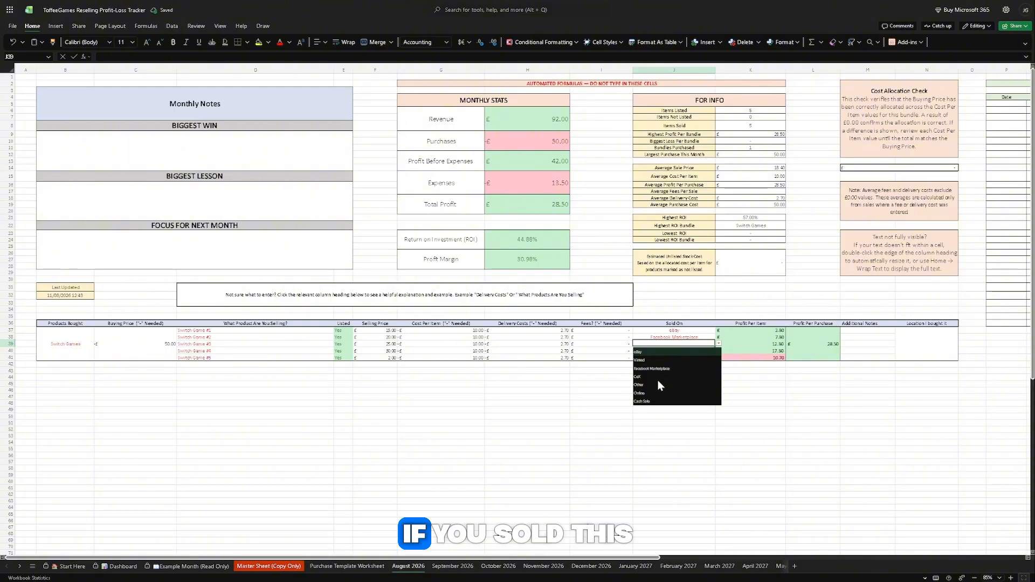
pyautogui.click(654, 393)
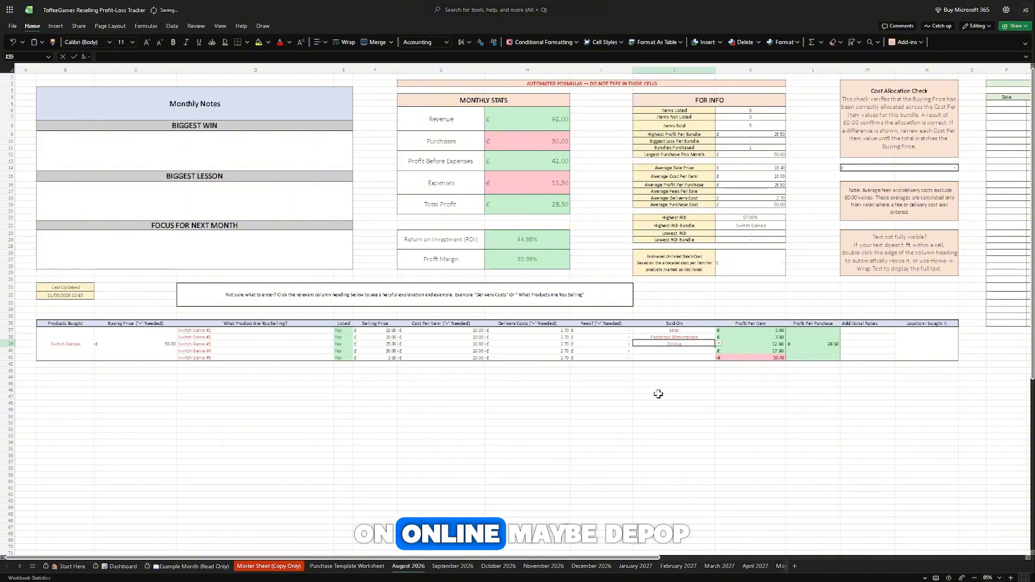
pyautogui.click(705, 350)
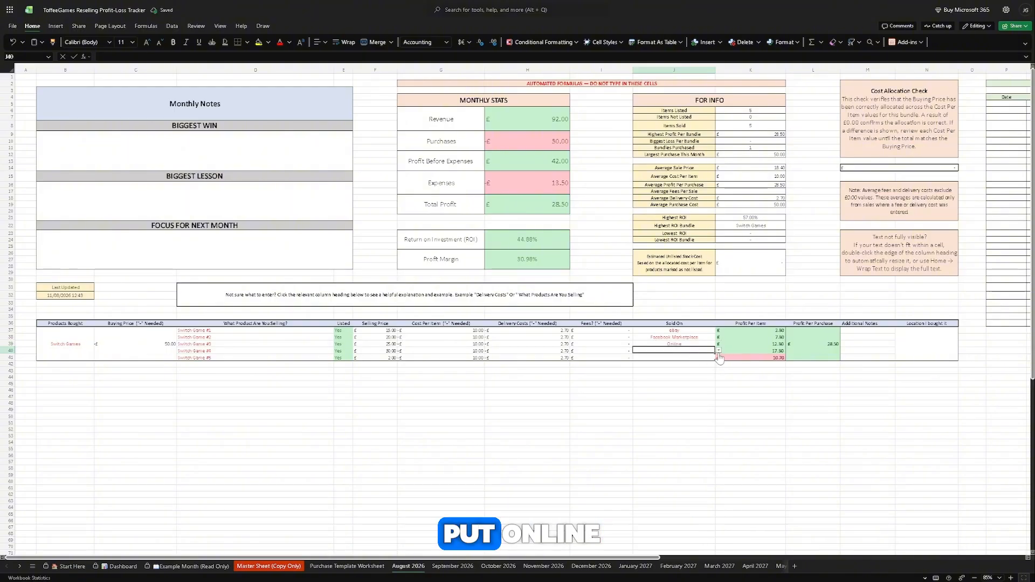
pyautogui.click(719, 351)
pyautogui.click(674, 405)
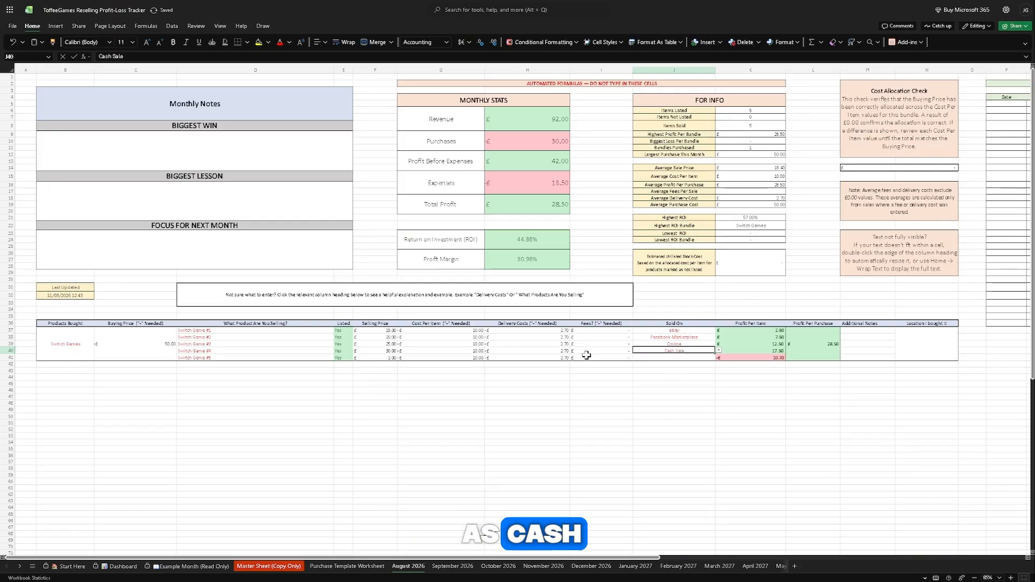
# - Set Sold On to eBay for Switch Game #5
pyautogui.click(672, 359)
pyautogui.click(719, 357)
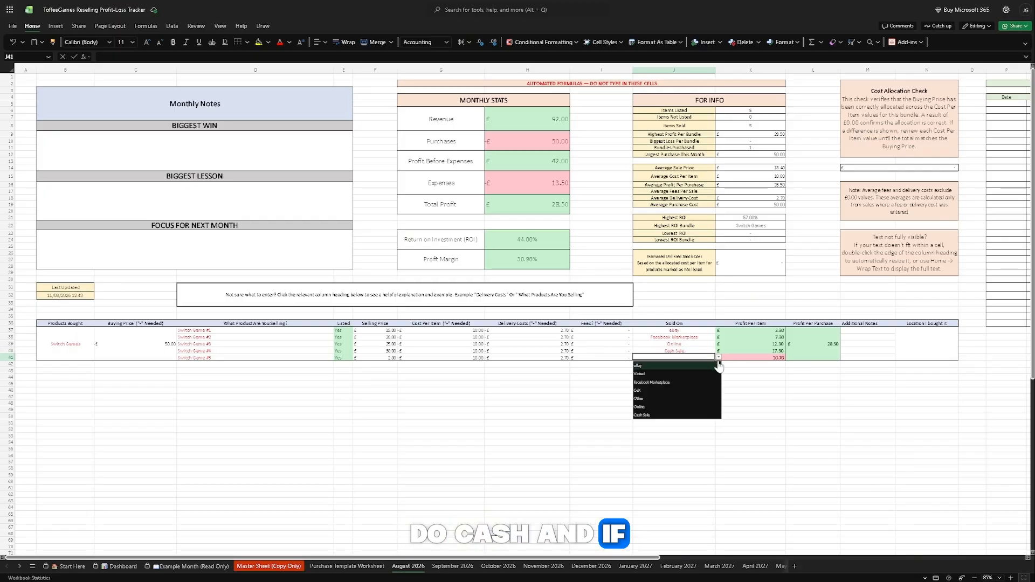
pyautogui.click(661, 368)
pyautogui.click(682, 371)
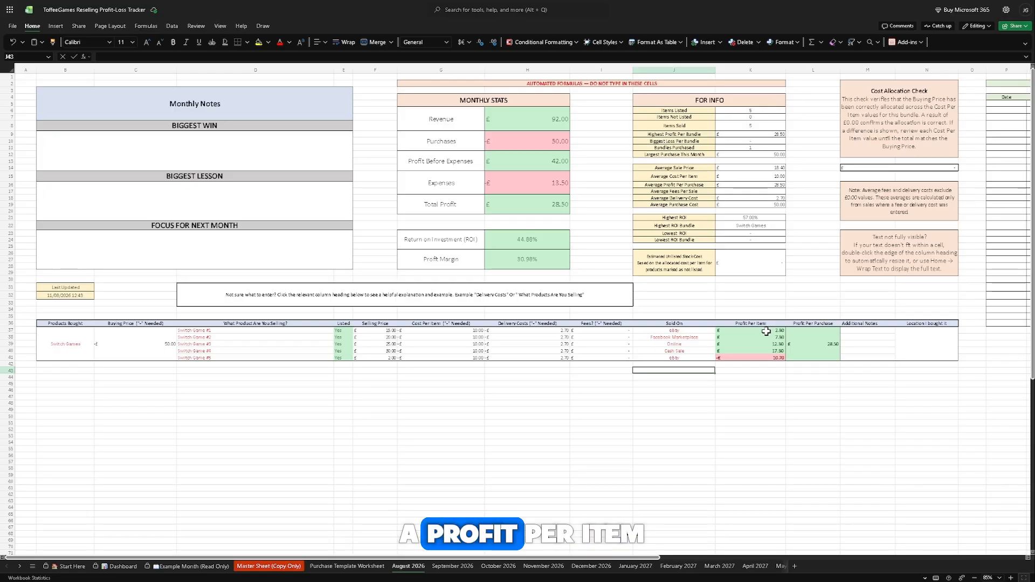
# - Review the calculated profit per item for all five Switch games and the bundle's profit per purchase
pyautogui.click(766, 331)
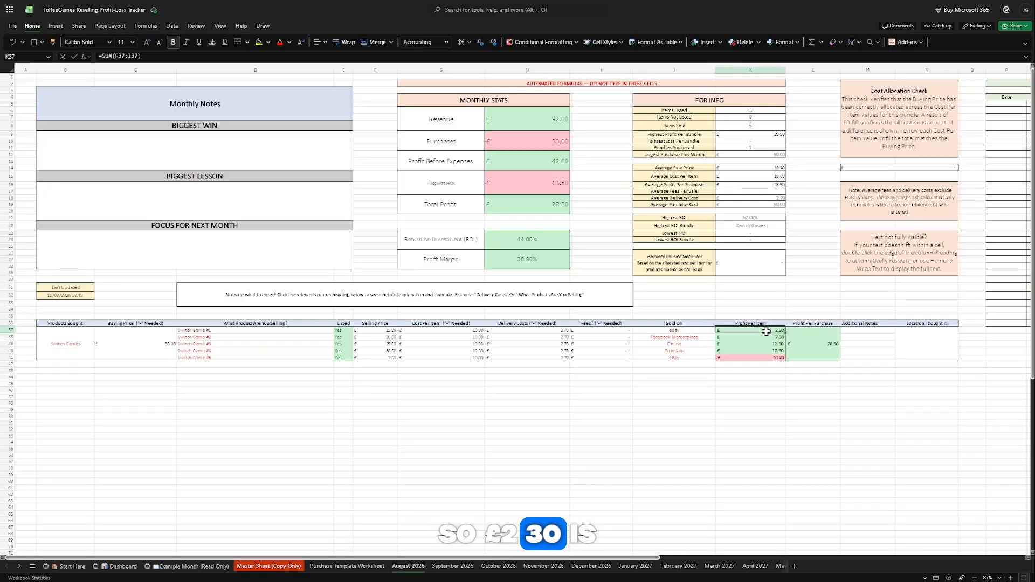
pyautogui.click(766, 338)
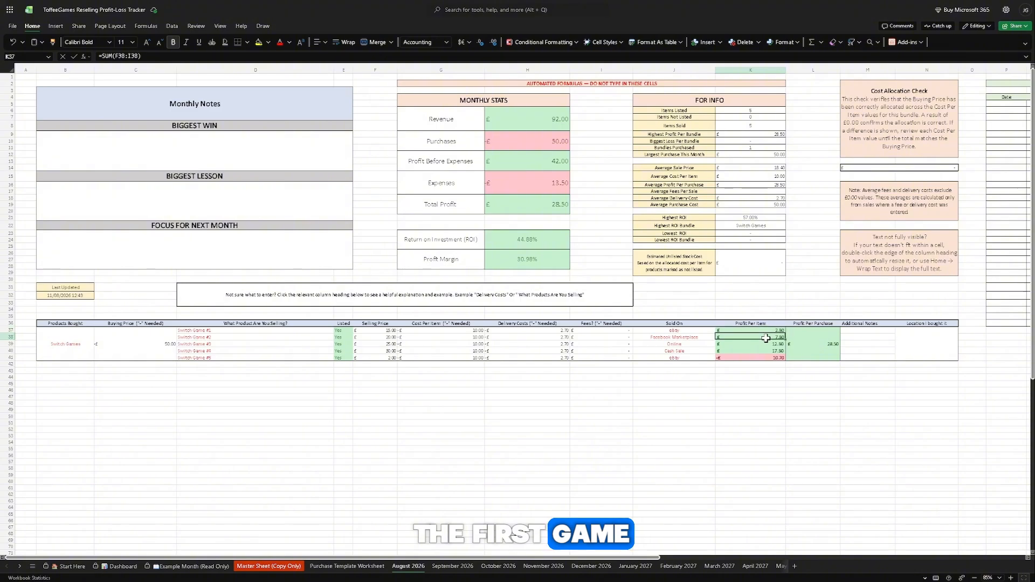
pyautogui.click(744, 344)
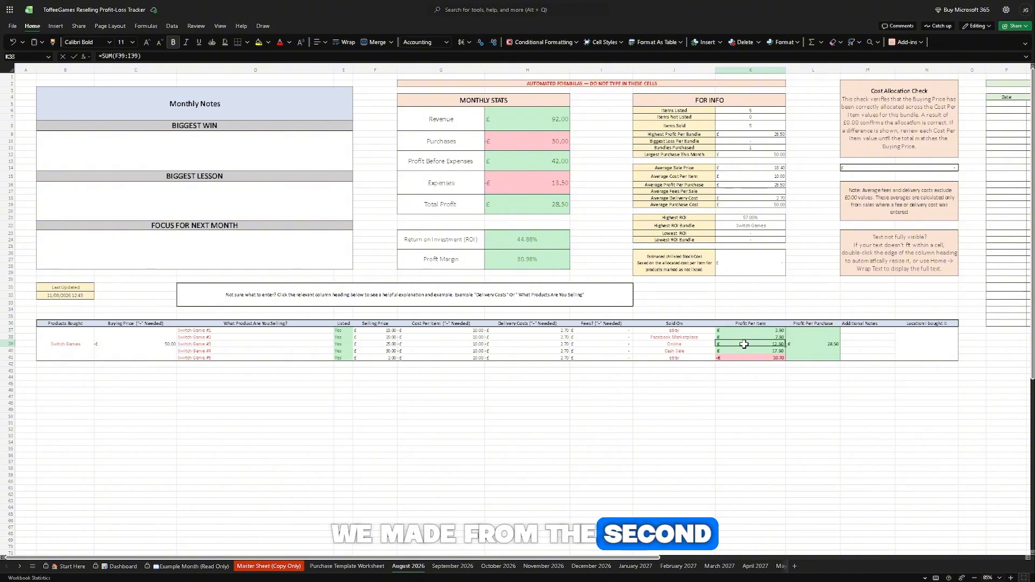
pyautogui.click(746, 351)
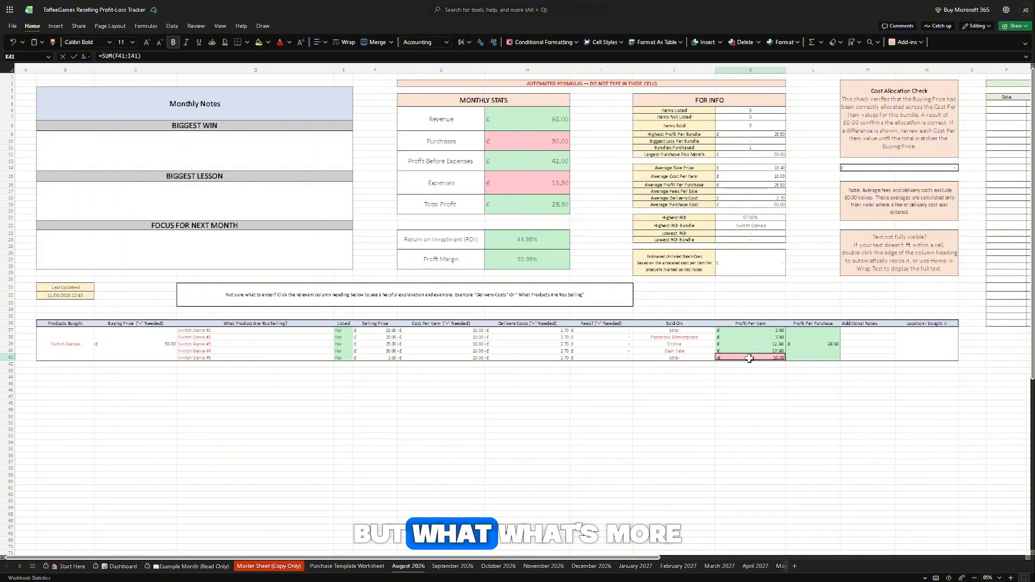
pyautogui.click(811, 346)
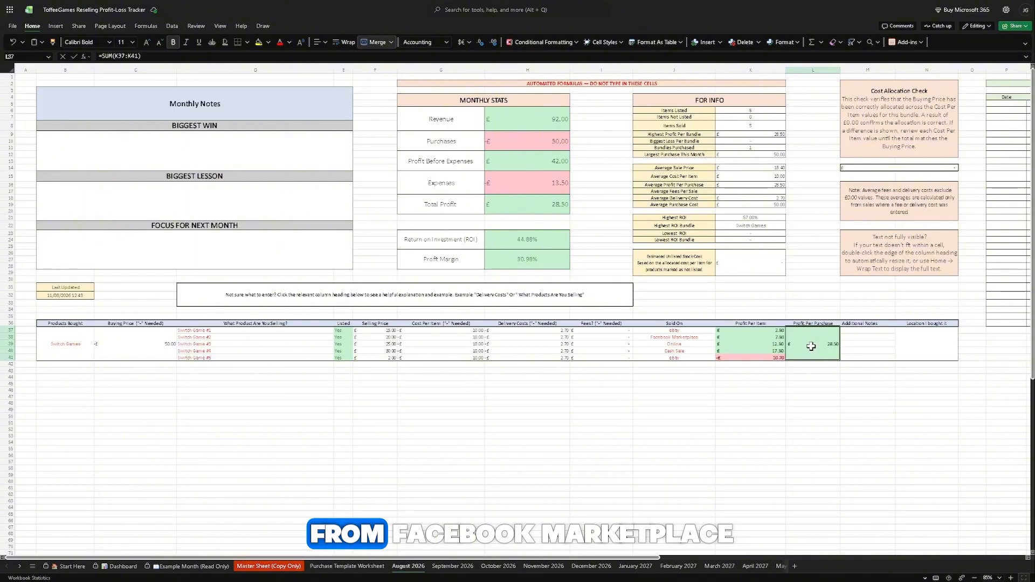
# - Set the Switch Games bundle's purchase location to Facebook Marketplace
pyautogui.click(951, 343)
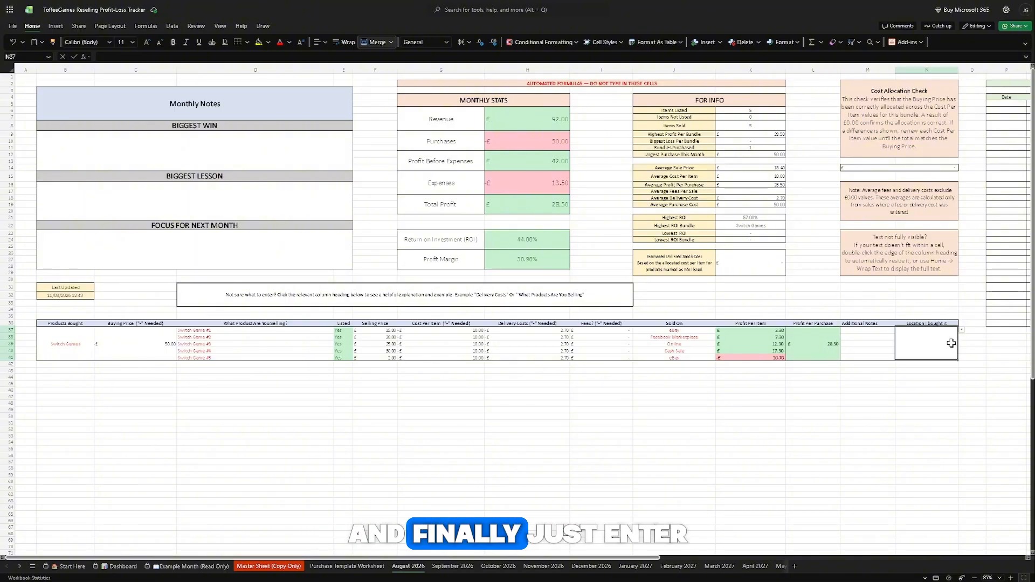
pyautogui.click(961, 330)
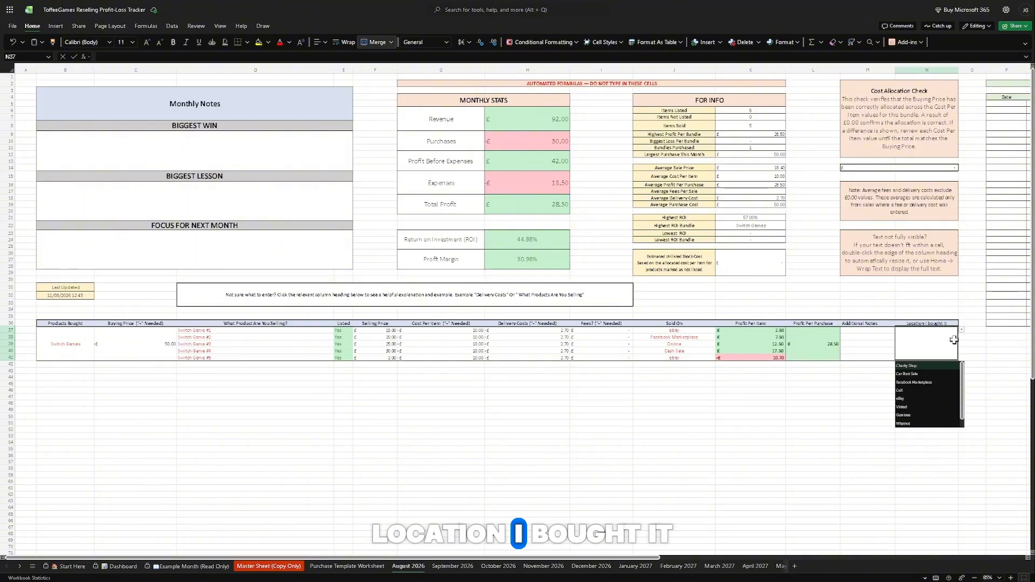
pyautogui.click(928, 382)
pyautogui.click(829, 422)
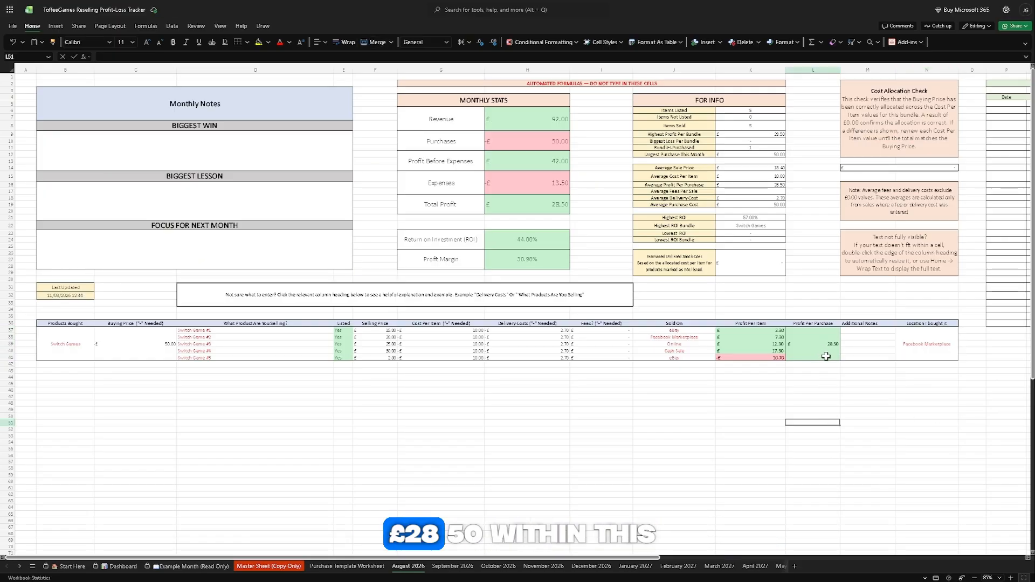
# - Compare the Monthly Stats, from revenue and purchases to total profit and profit margin, with the bundle's selling prices, costs and profit
pyautogui.moveTo(62, 344); pyautogui.dragTo(914, 352)
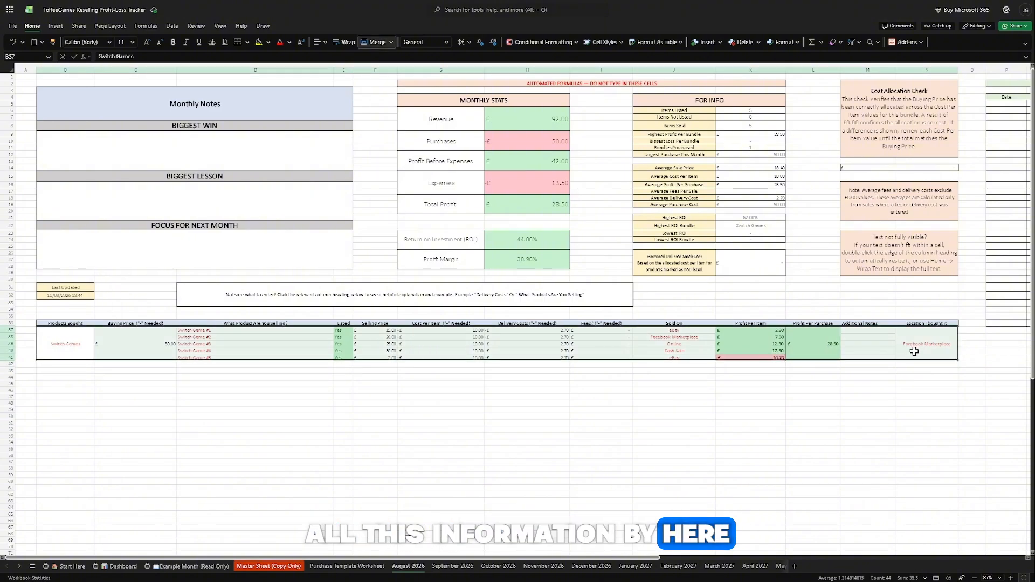
pyautogui.click(533, 119)
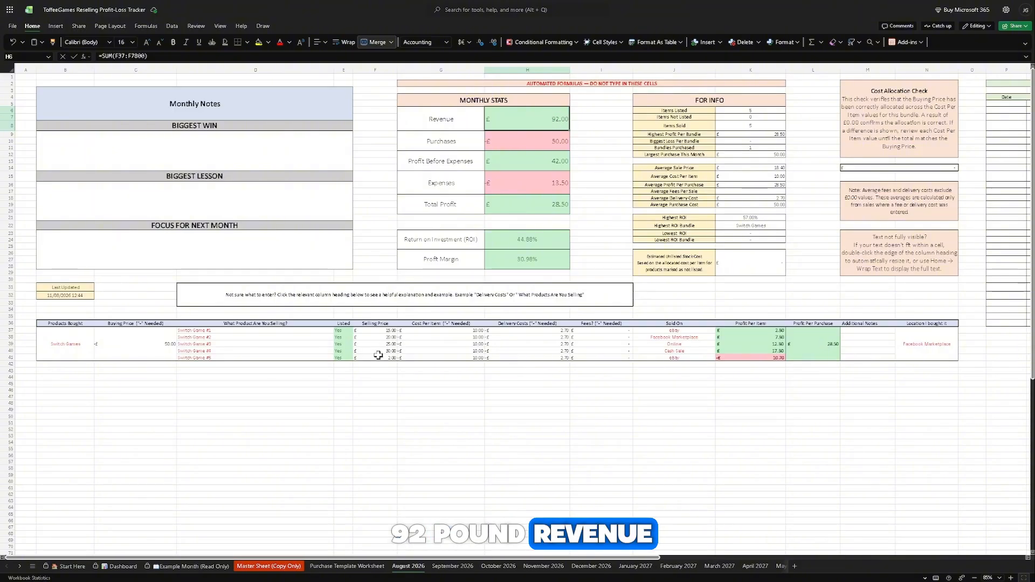
pyautogui.moveTo(376, 357); pyautogui.dragTo(385, 331)
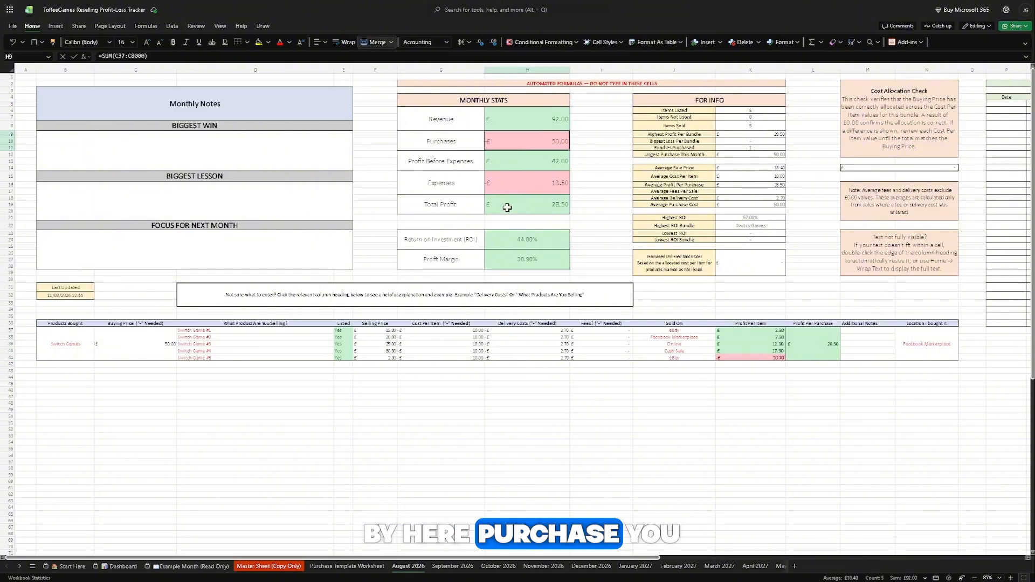
pyautogui.moveTo(467, 331); pyautogui.dragTo(473, 355)
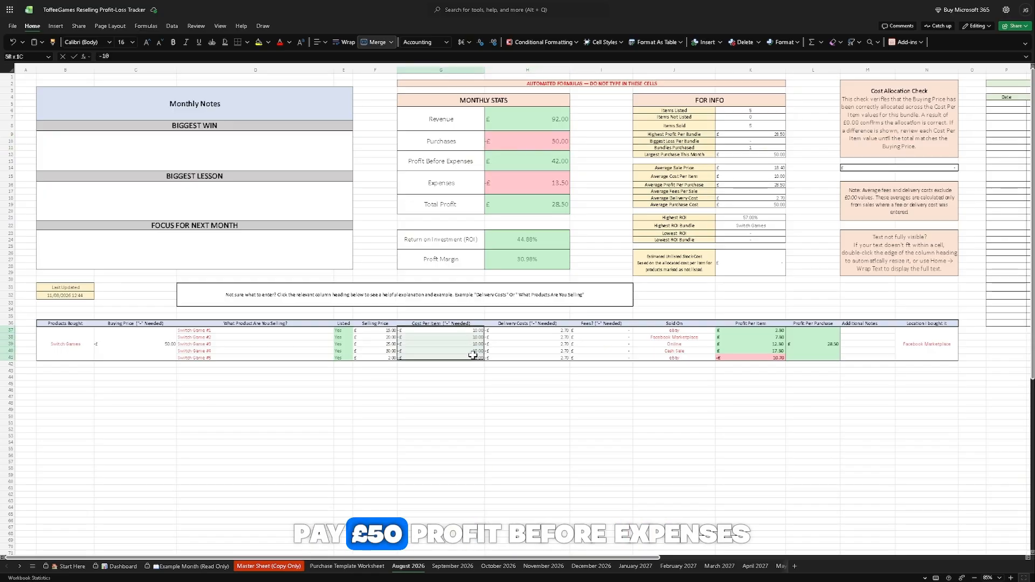
pyautogui.click(524, 163)
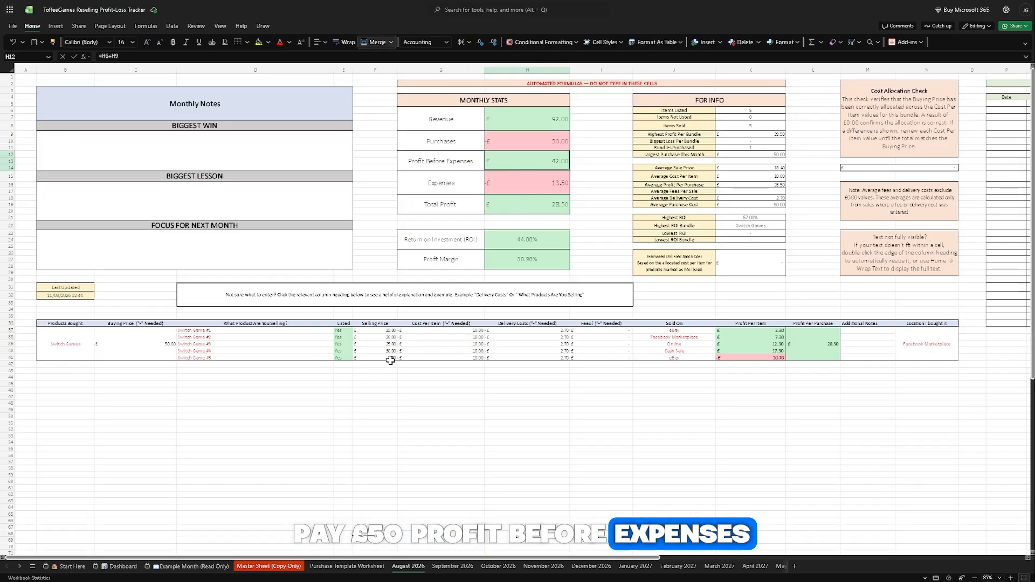
pyautogui.moveTo(390, 357); pyautogui.dragTo(394, 333)
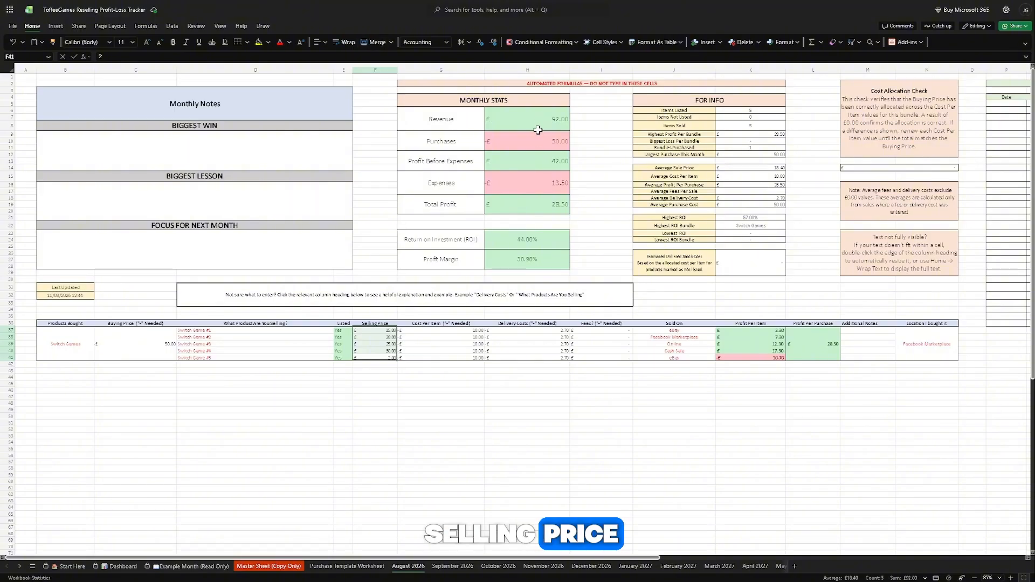
pyautogui.click(561, 331)
pyautogui.moveTo(560, 330); pyautogui.dragTo(596, 358)
pyautogui.click(529, 212)
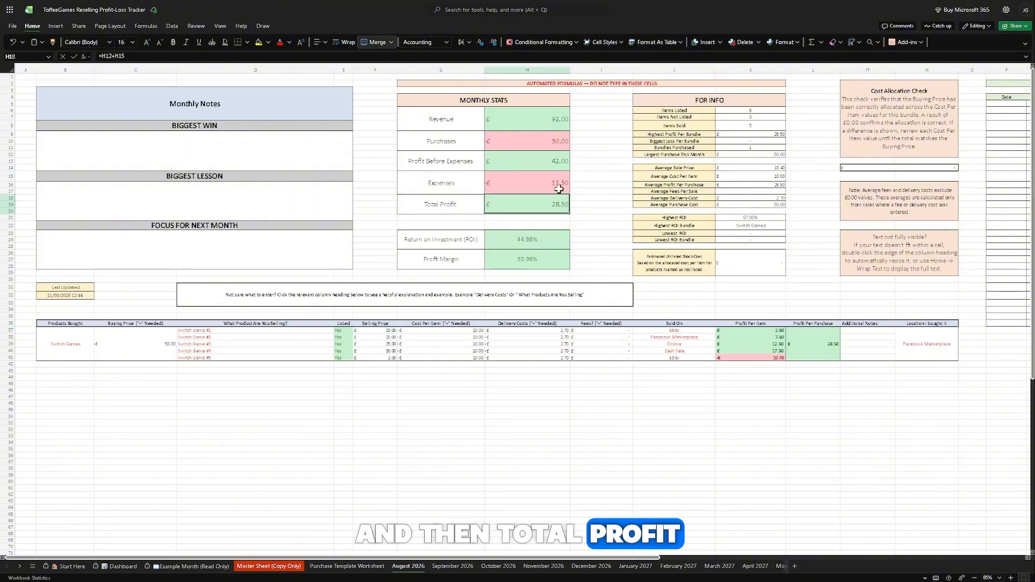
pyautogui.click(809, 347)
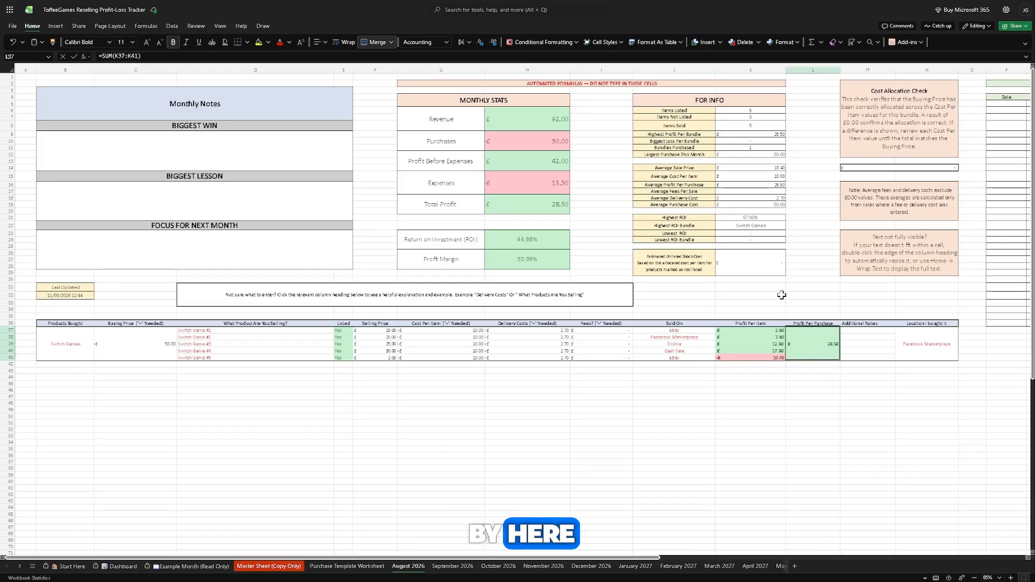
pyautogui.click(550, 258)
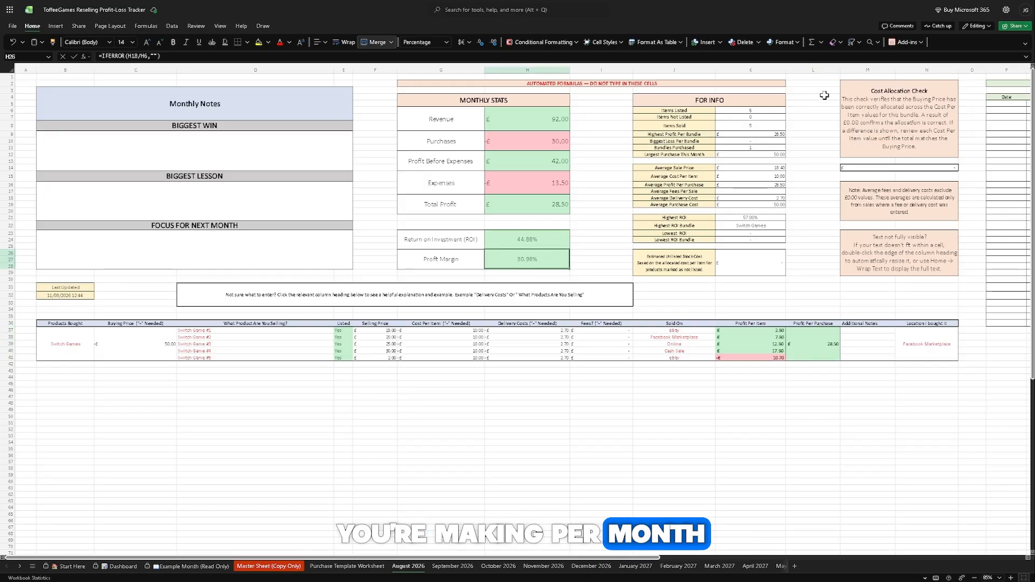
# - Review the For Info figures, including average purchase cost, bundles purchased and items sold
pyautogui.moveTo(698, 110); pyautogui.dragTo(773, 242)
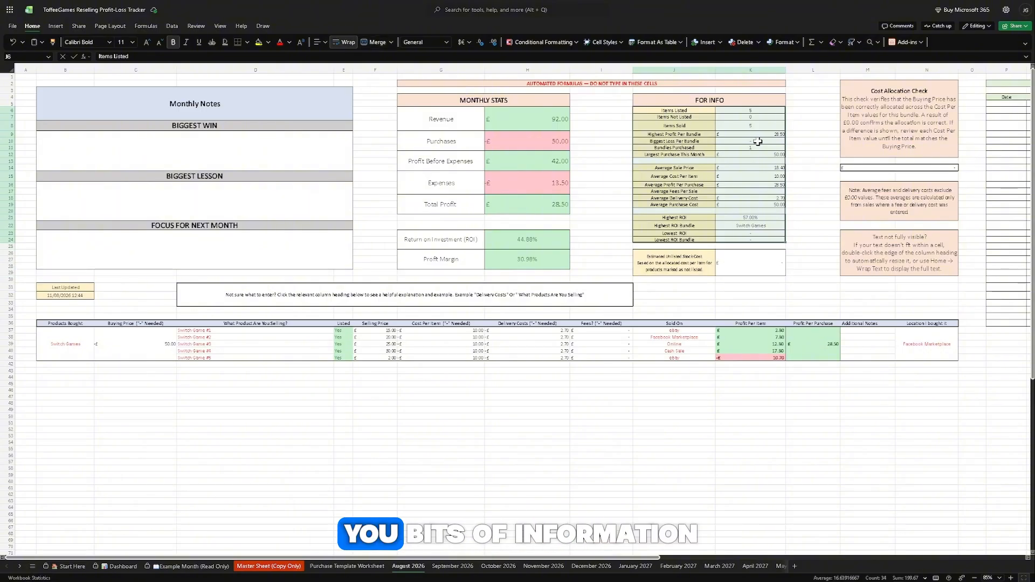
pyautogui.click(690, 204)
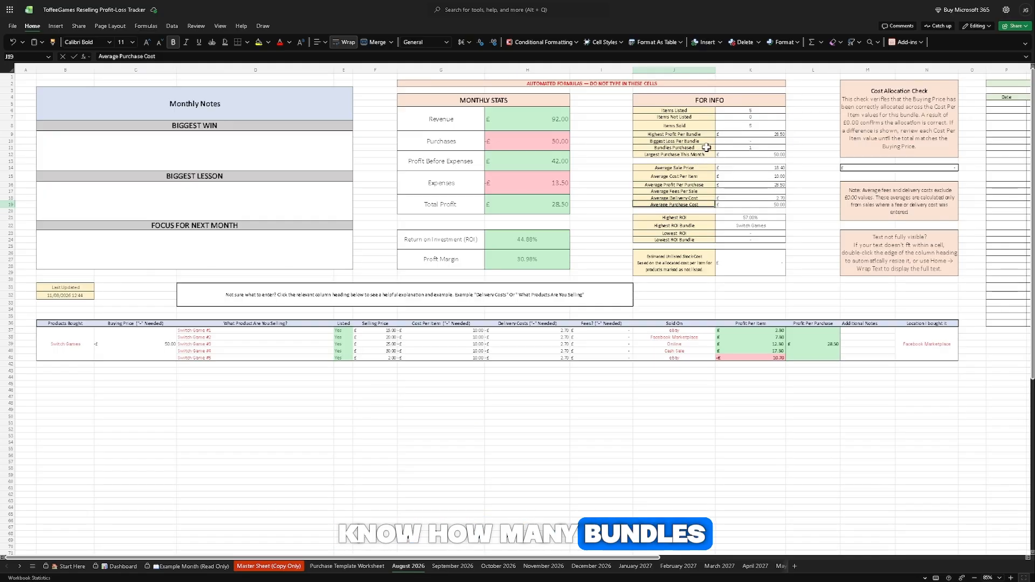
pyautogui.click(742, 148)
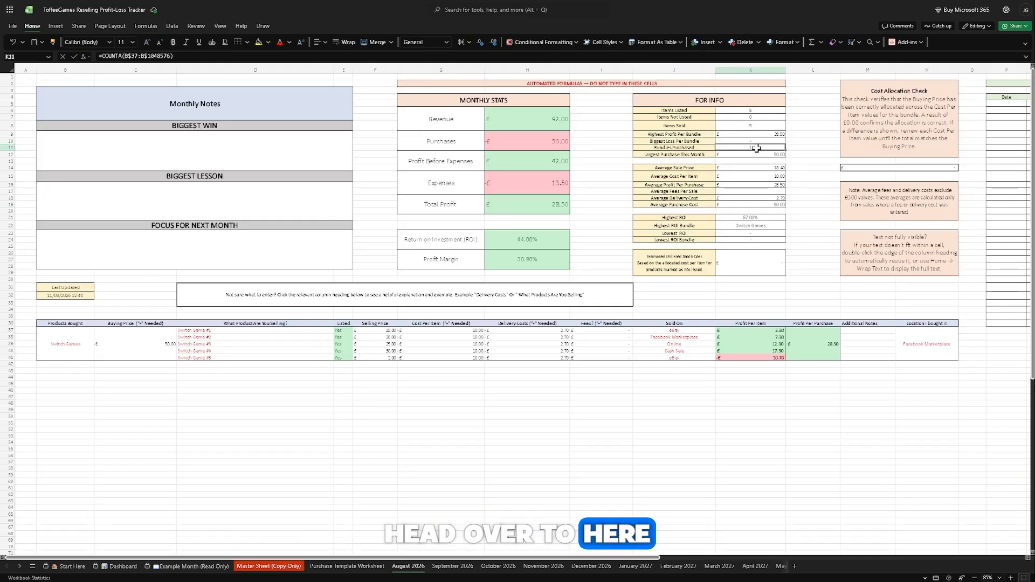
pyautogui.click(731, 125)
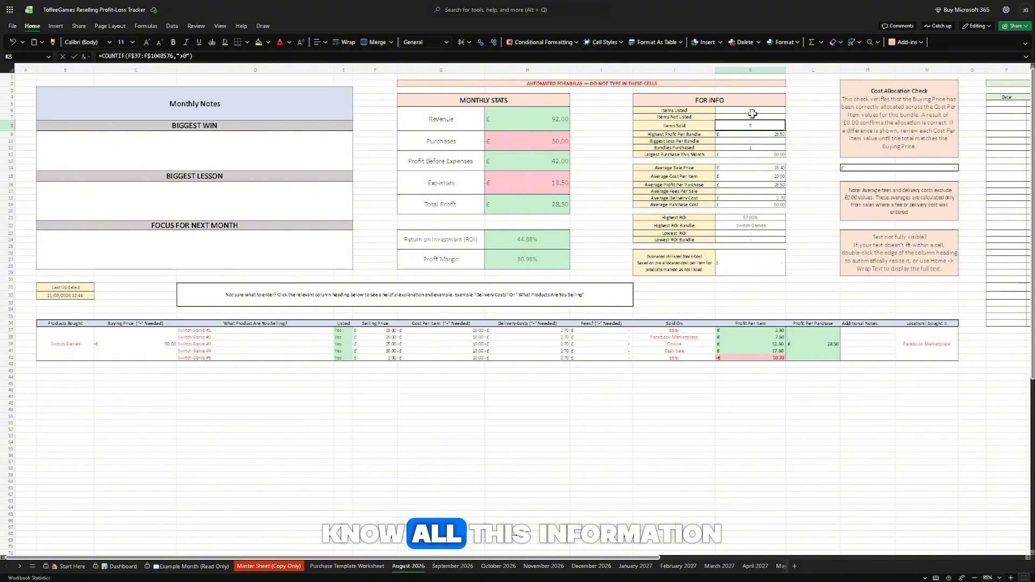
# - Start the first entry in the expenses table with date 11/08/2026 and supplier Amazon
pyautogui.hscroll(10, 799, 539)
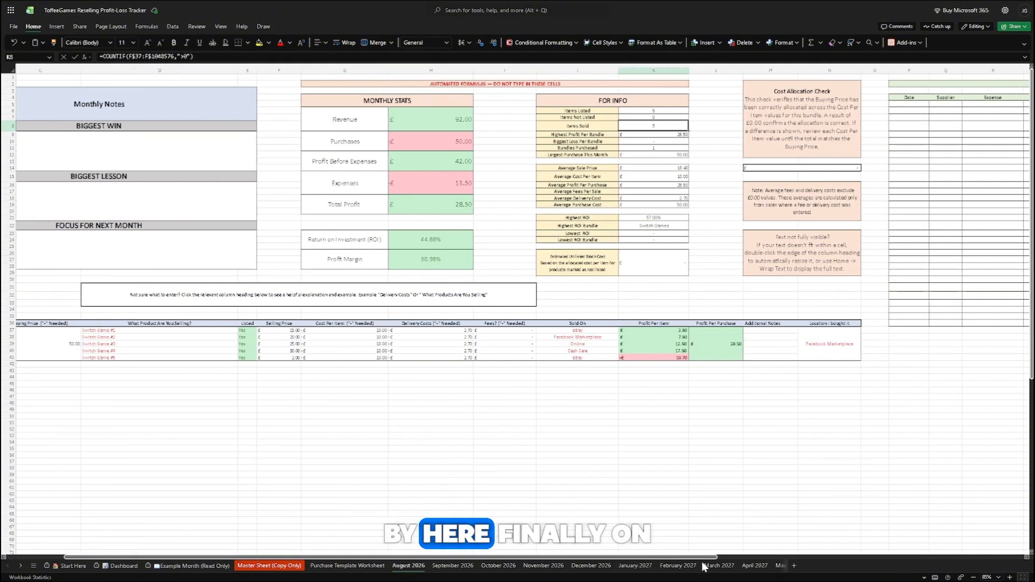
pyautogui.moveTo(936, 528); pyautogui.dragTo(940, 527)
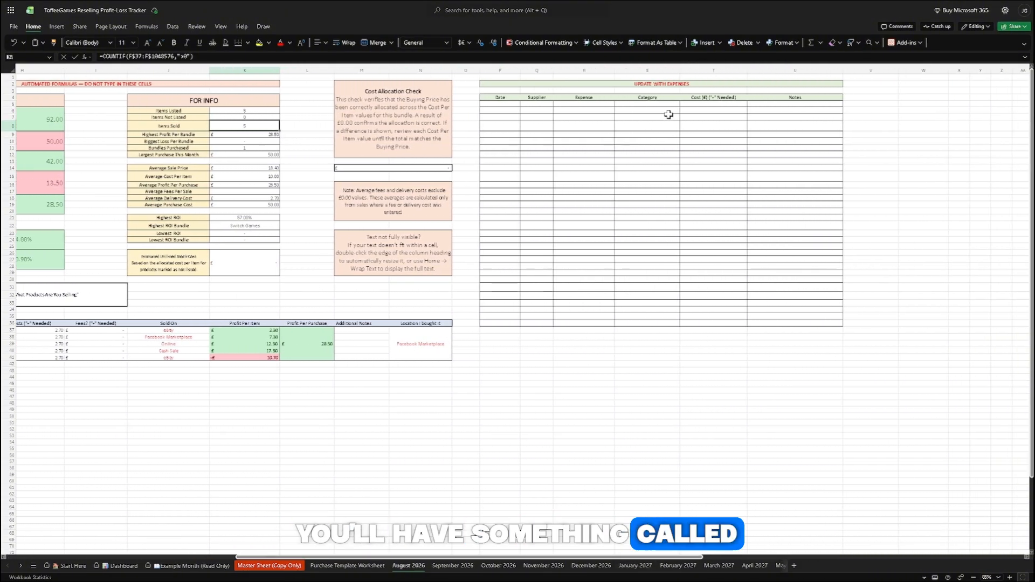
pyautogui.click(494, 103)
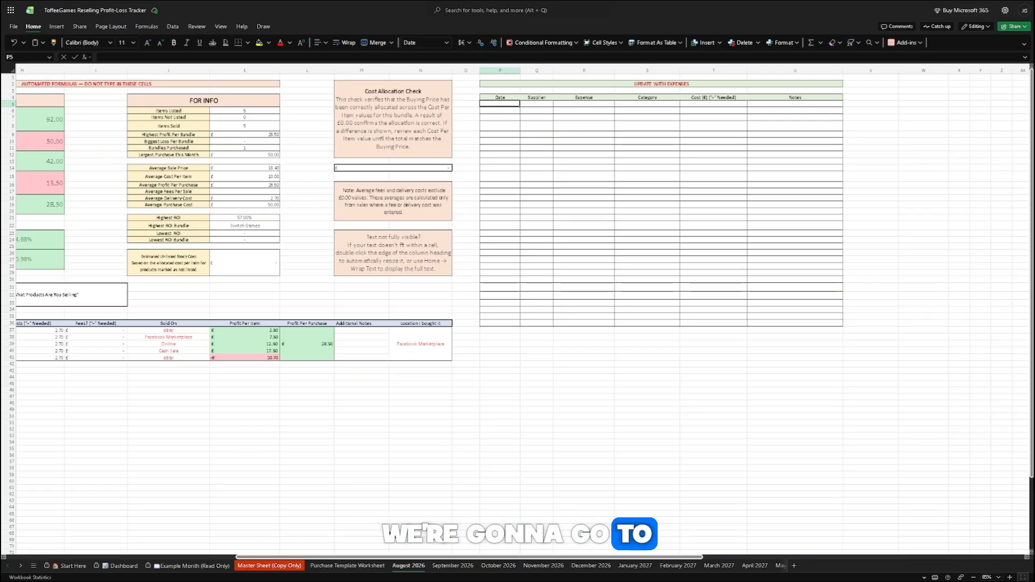
pyautogui.write('03/')
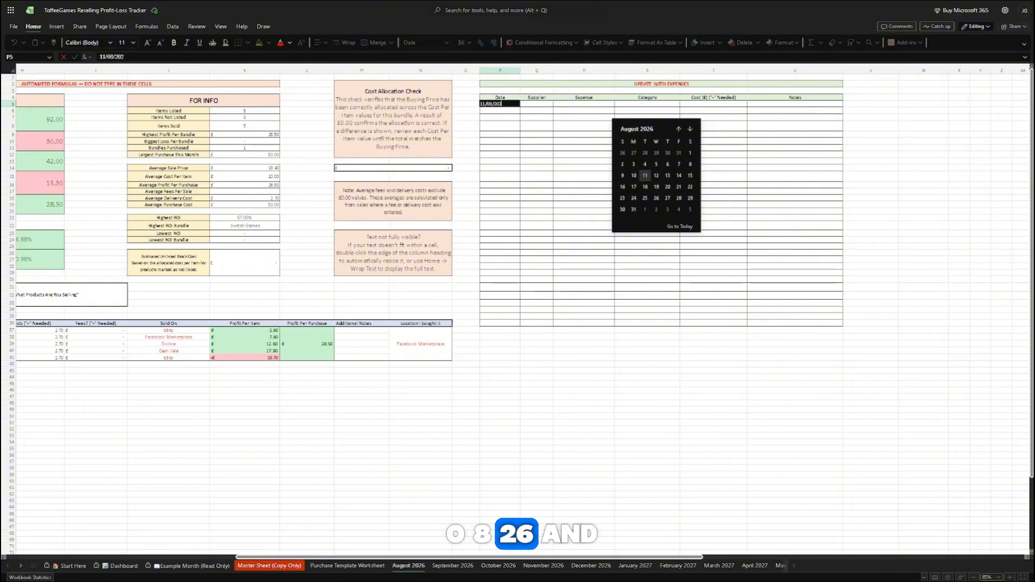
pyautogui.write('6')
pyautogui.press('Tab')
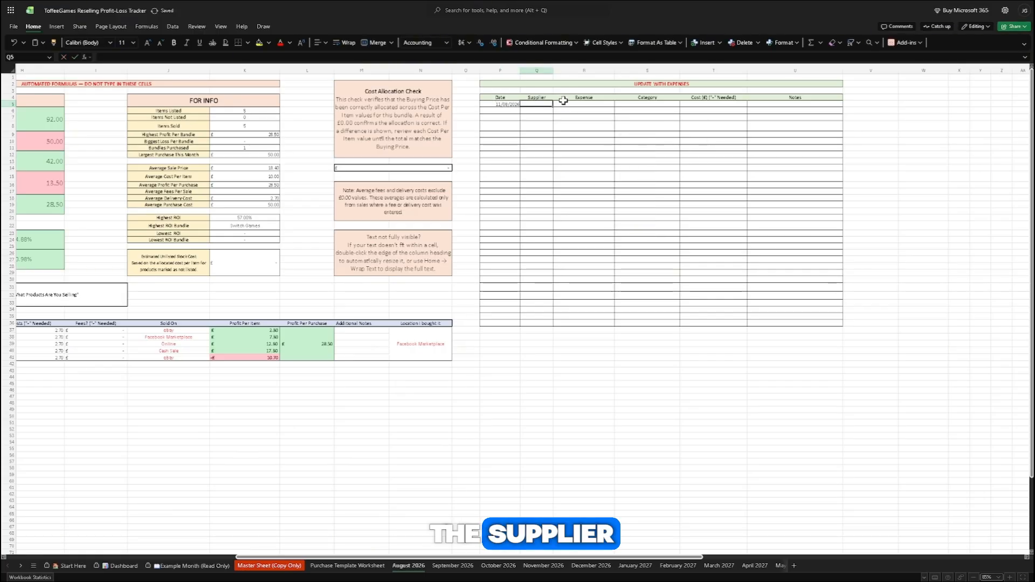
pyautogui.write('Amazon')
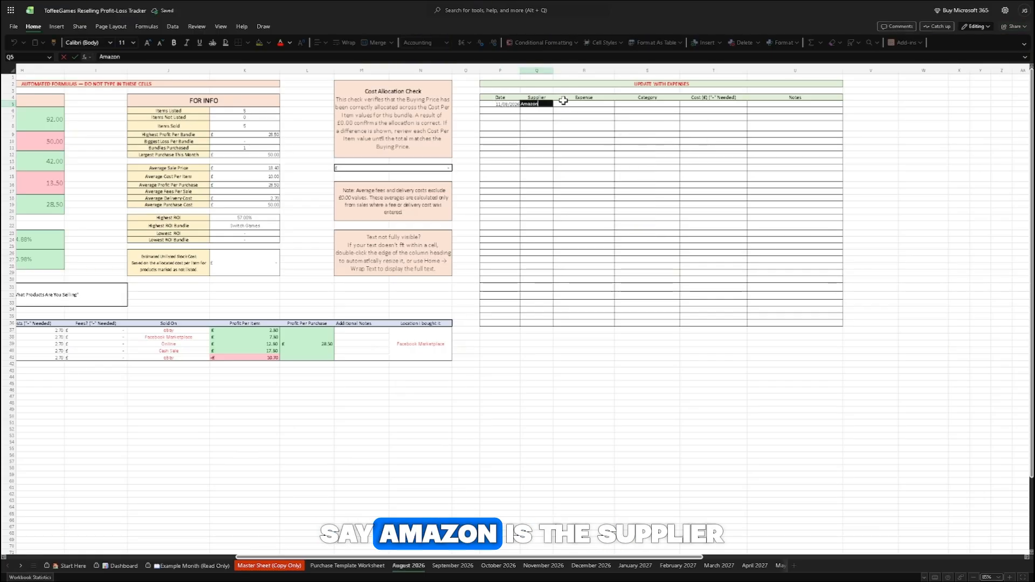
pyautogui.press('Return')
# - Enter Brown Tape as the Amazon entry's expense and set its category to Office Supplies
pyautogui.click(579, 104)
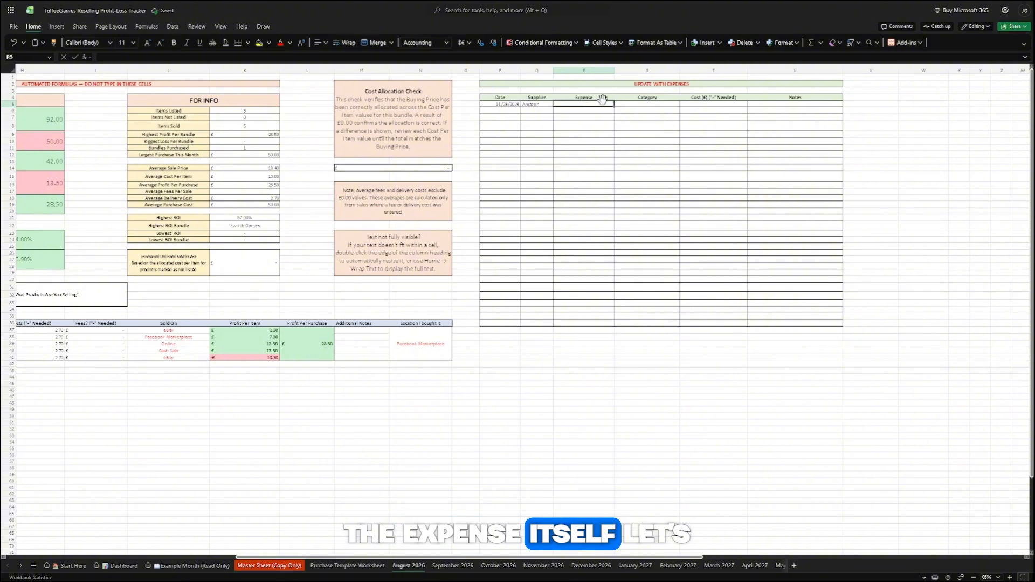
pyautogui.write('Br')
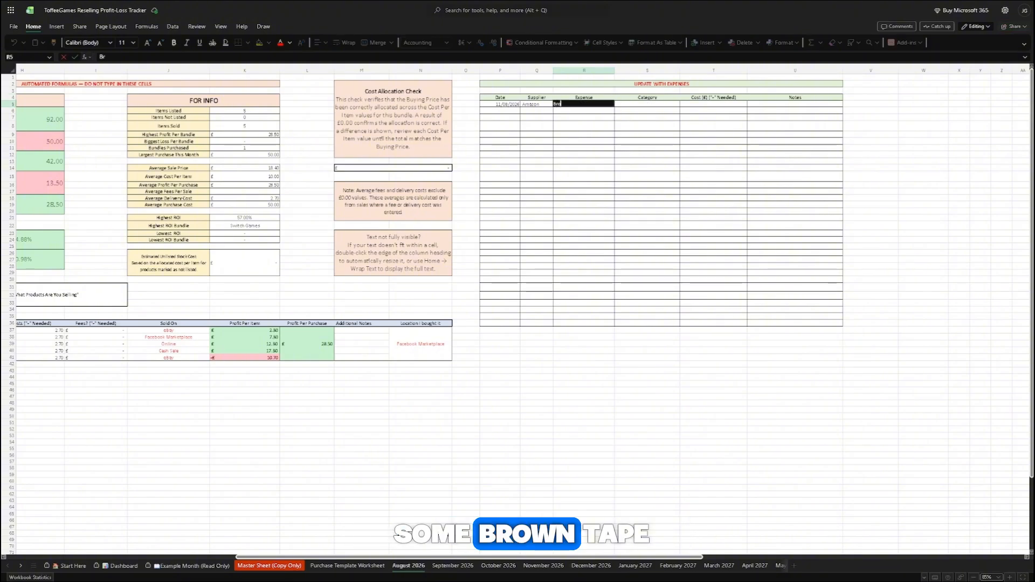
pyautogui.write('own Tape')
pyautogui.press('Tab')
pyautogui.click(682, 104)
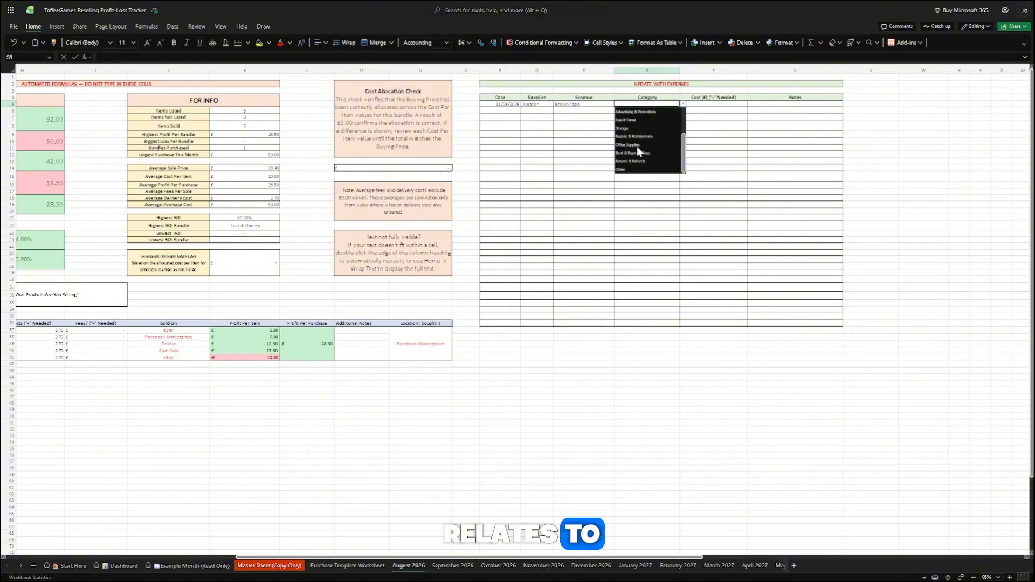
pyautogui.click(635, 145)
# - Enter a cost of -£10 for the Brown Tape expense
pyautogui.click(696, 104)
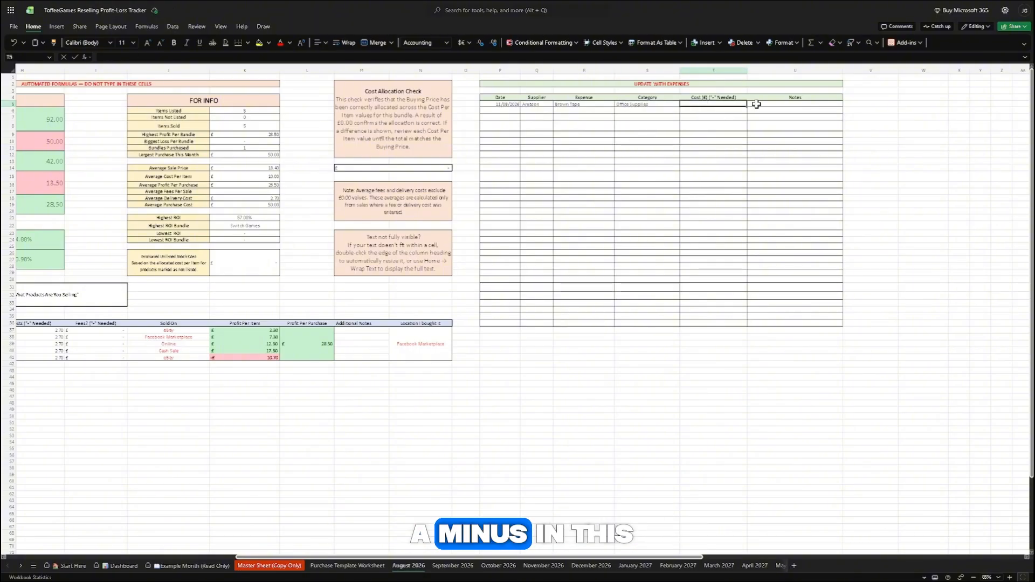
pyautogui.write('-')
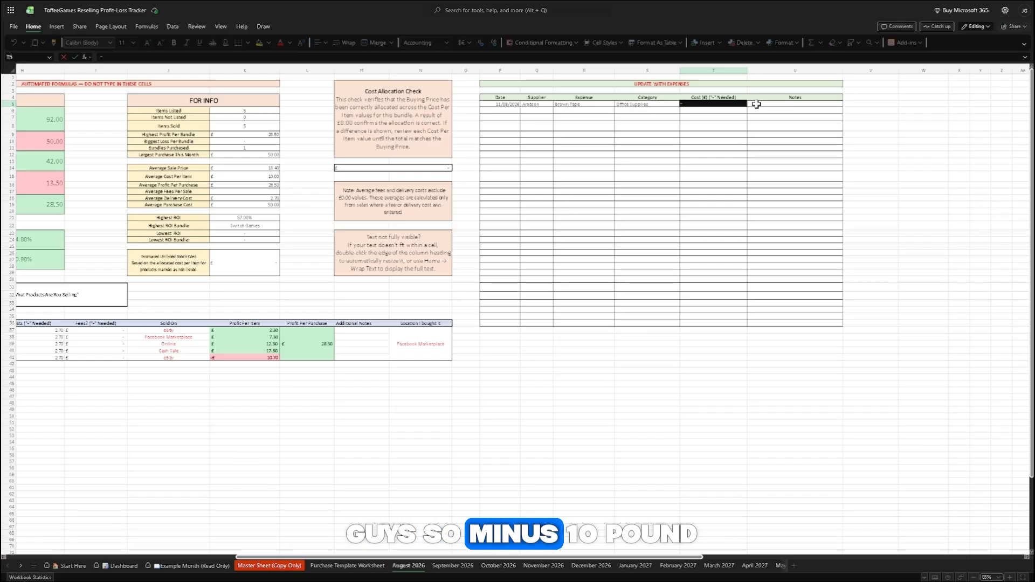
pyautogui.write('£ 10')
pyautogui.press('Tab')
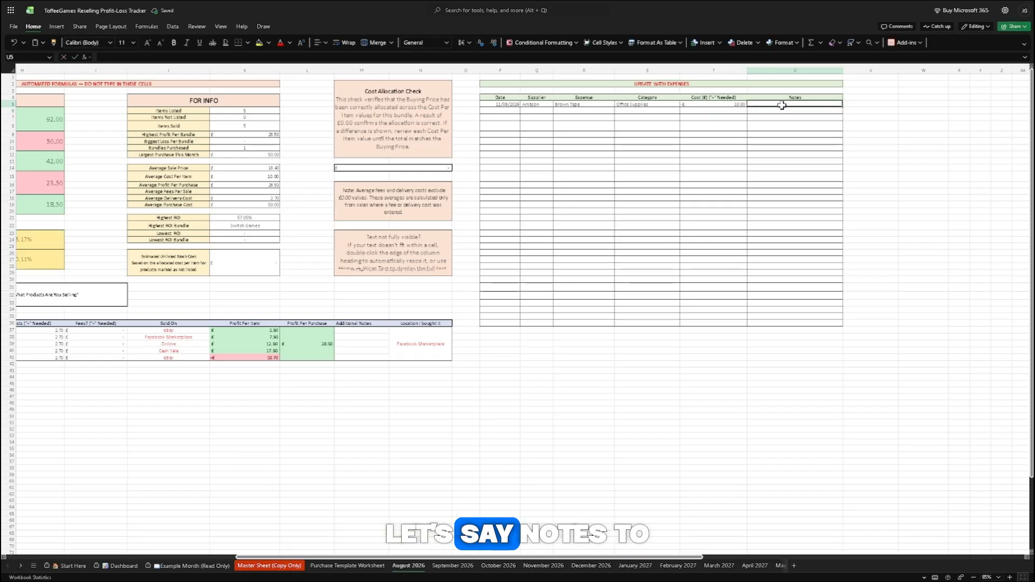
# - Enter the note Needed For Packaging for the Brown Tape expense
pyautogui.write('N')
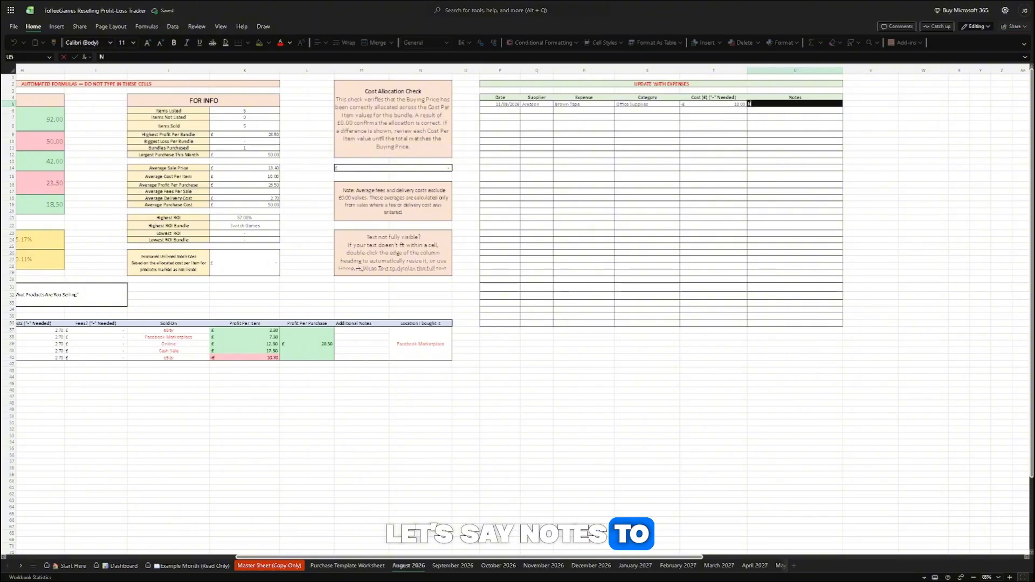
pyautogui.write('eeded For')
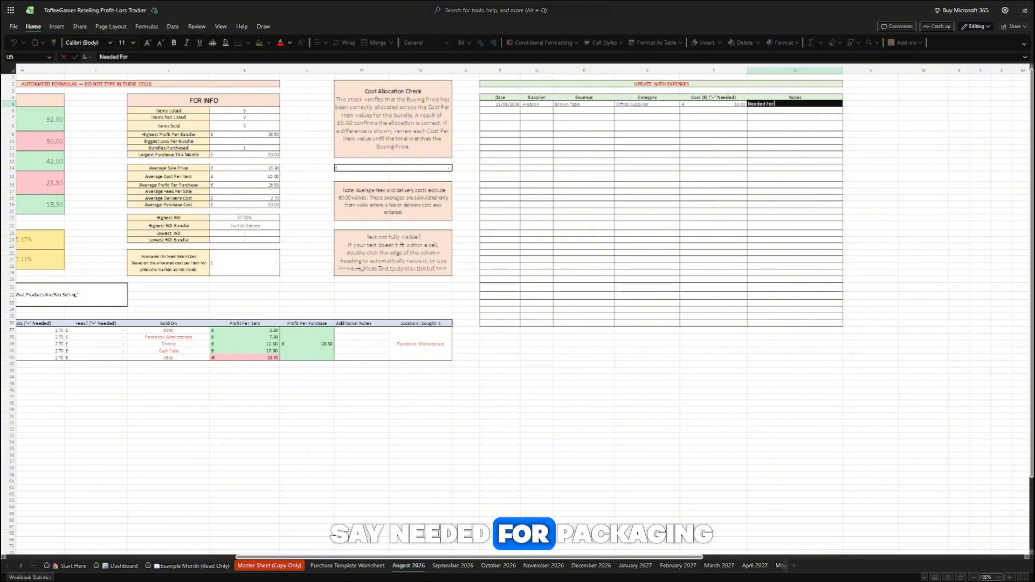
pyautogui.write(' Packag')
pyautogui.write('ing')
pyautogui.press('Return')
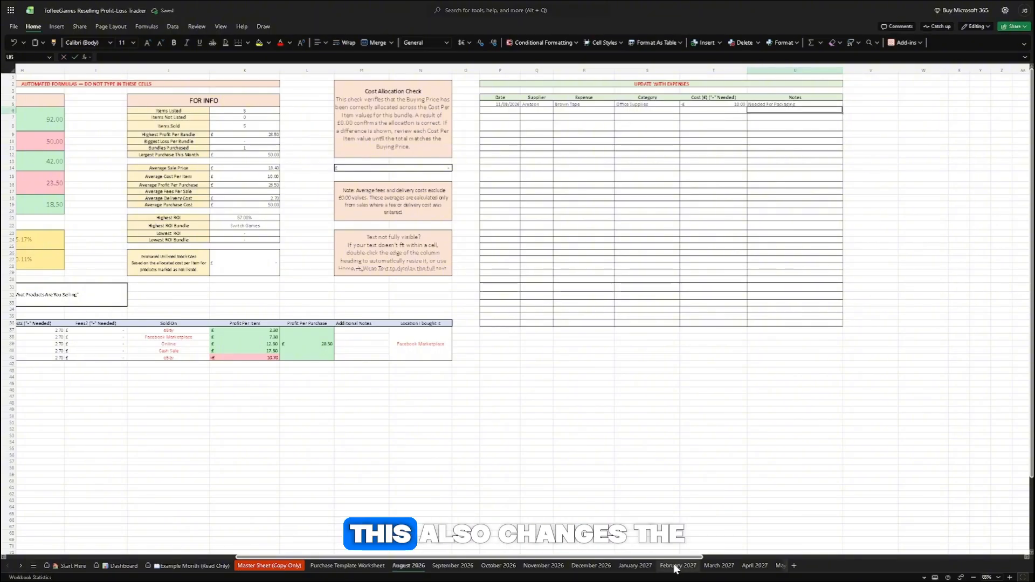
# - Copy the 1-item bundle template from the Purchase Template Worksheet and paste it directly below the Switch Games bundle in August 2026
pyautogui.moveTo(674, 557); pyautogui.dragTo(509, 556)
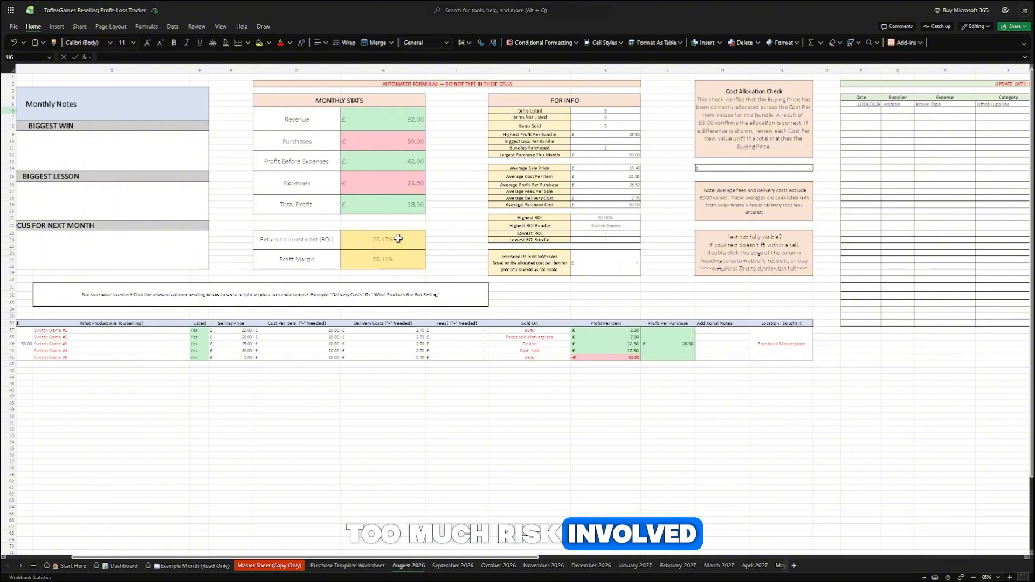
pyautogui.moveTo(532, 560); pyautogui.dragTo(489, 555)
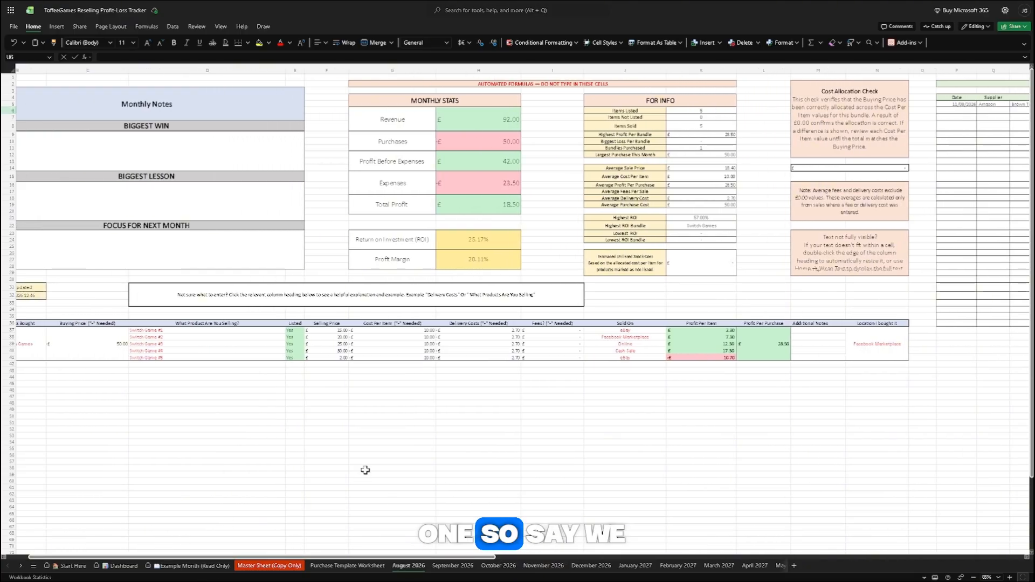
pyautogui.moveTo(490, 557); pyautogui.dragTo(439, 564)
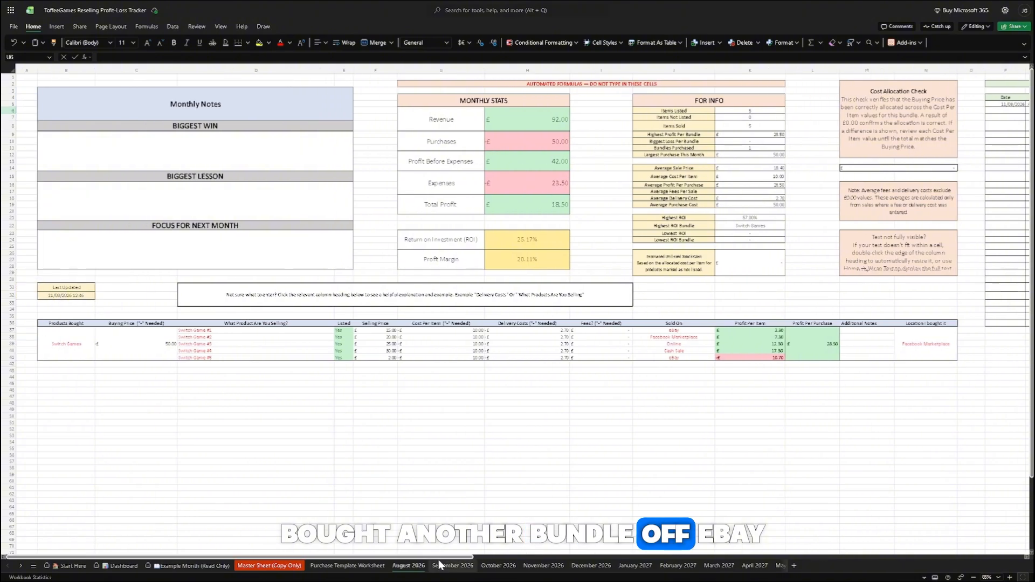
pyautogui.click(324, 565)
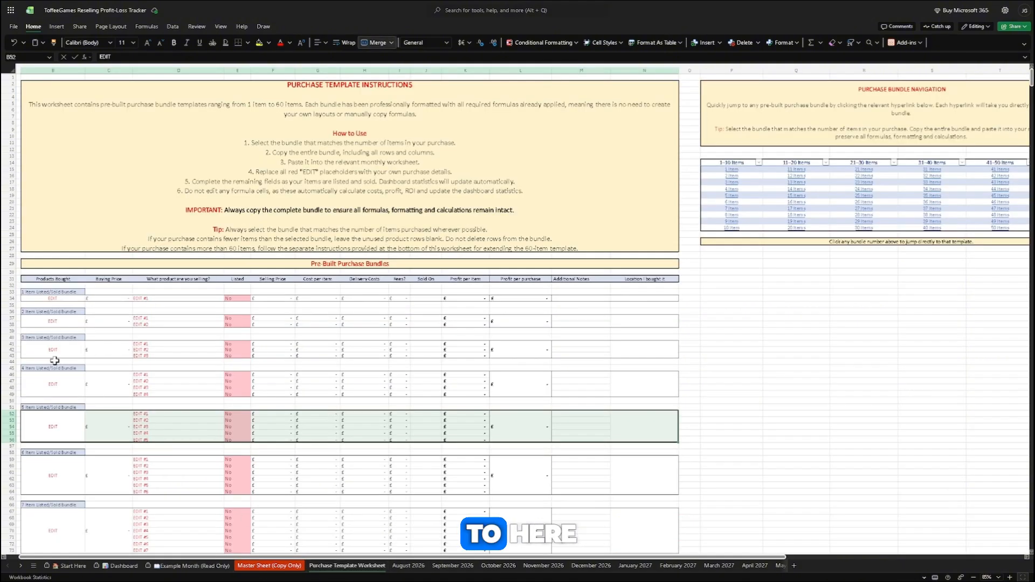
pyautogui.moveTo(53, 298); pyautogui.dragTo(651, 299)
pyautogui.hotkey('ctrl', 'c')
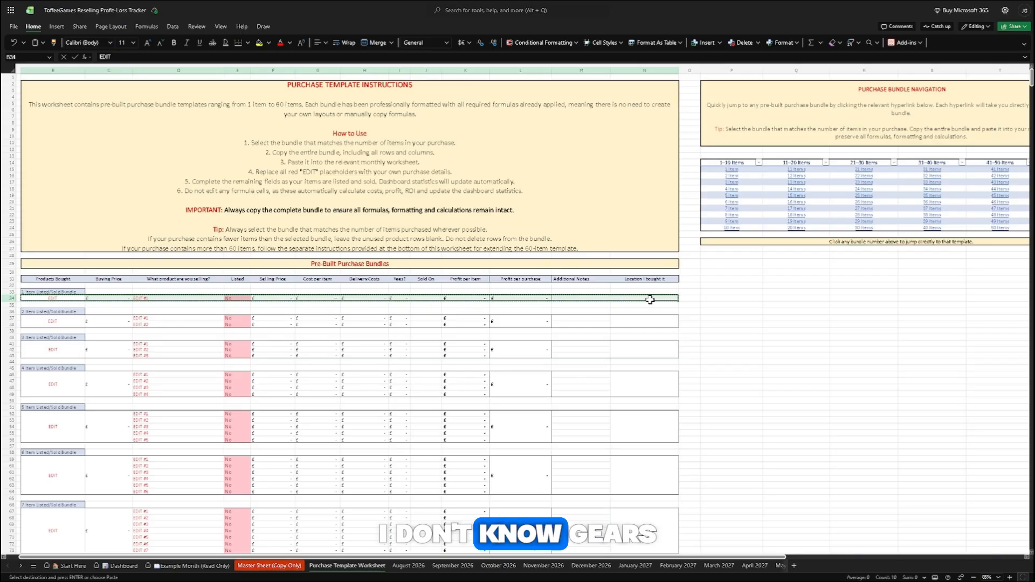
pyautogui.click(408, 566)
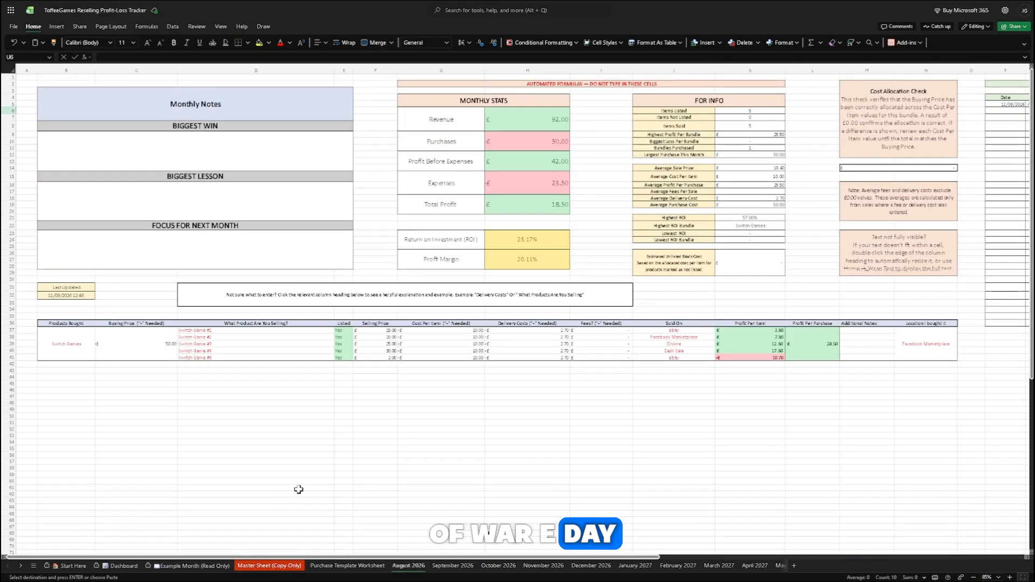
pyautogui.click(84, 363)
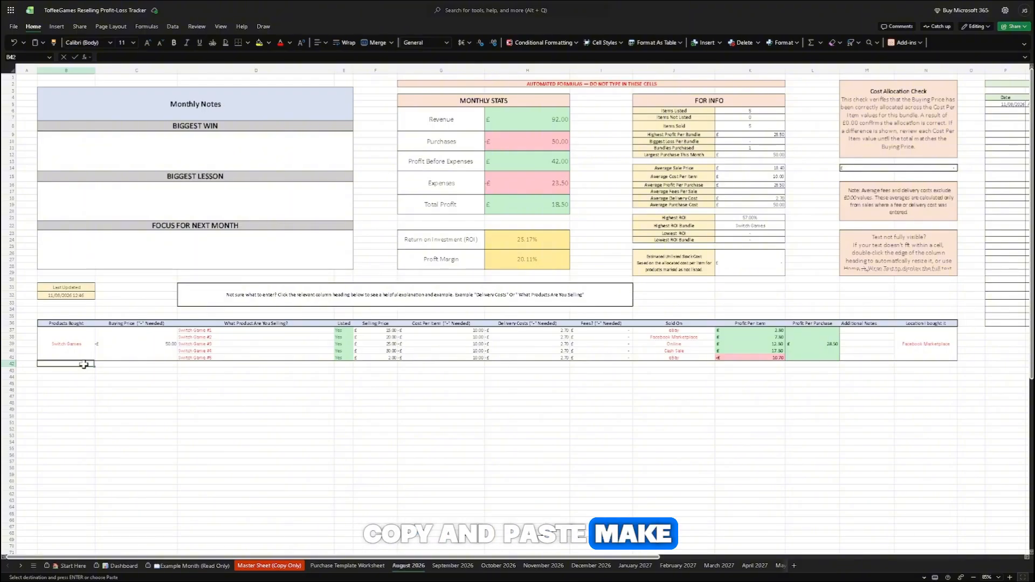
pyautogui.hotkey('ctrl', 'v')
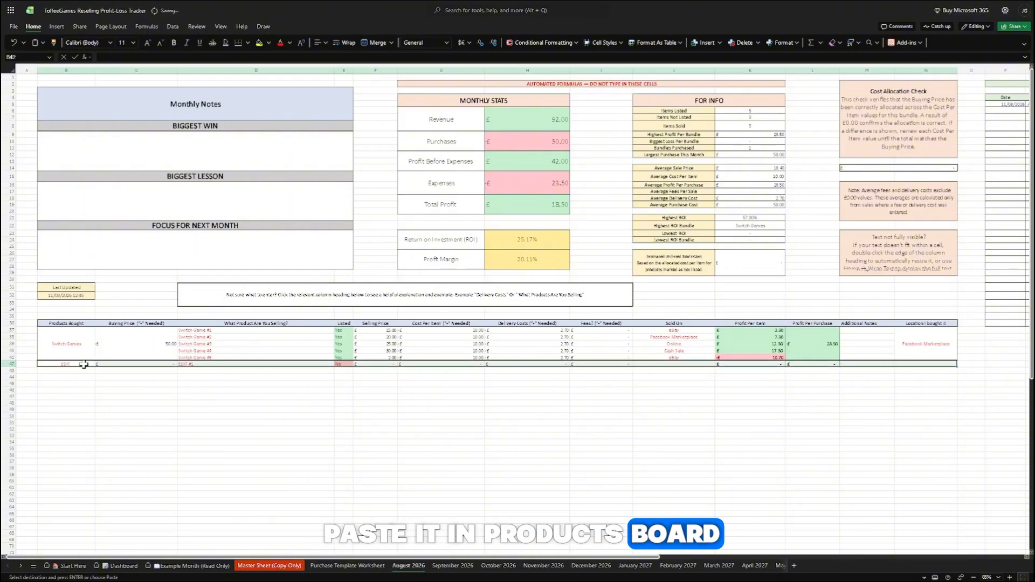
# - Name the newly pasted bundle GOW ED Xbox Series X under Products Bought
pyautogui.write('GOW E')
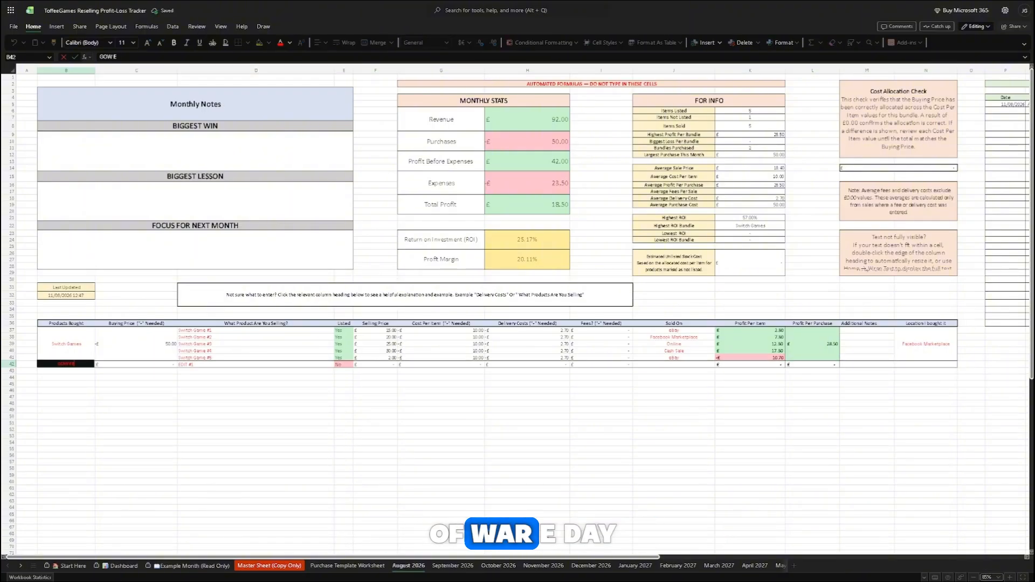
pyautogui.write('D Xbox')
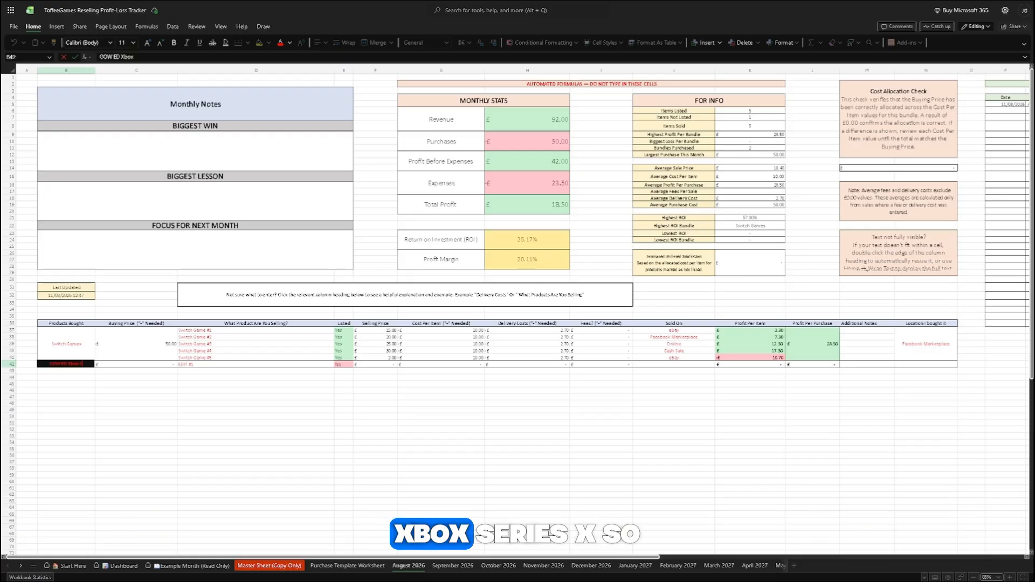
pyautogui.write(' Series X')
pyautogui.press('Return')
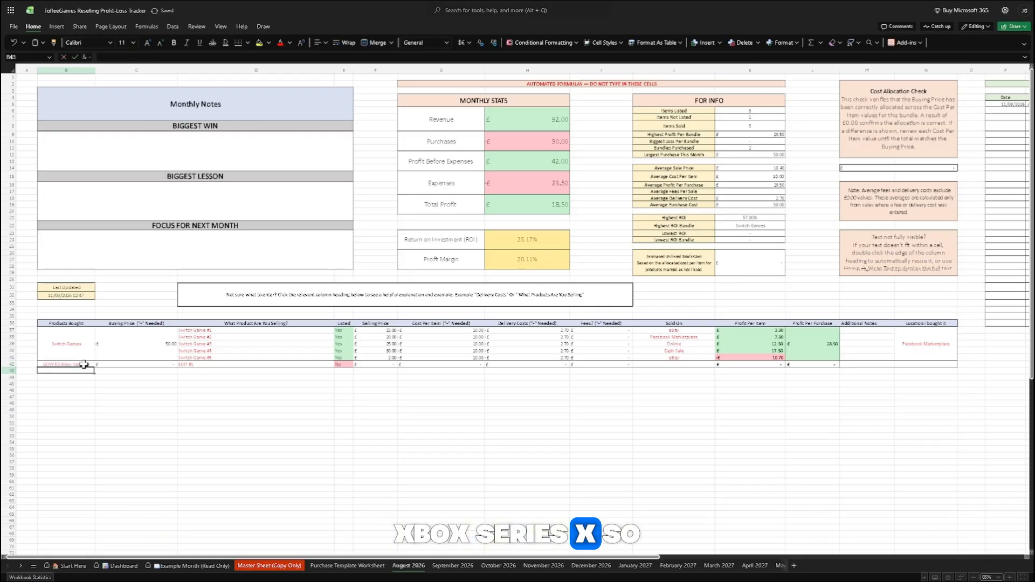
# - Copy the bundle name GOW ED Xbox Series X into its What Product Are You Selling? cell, replacing the EDIT #1 placeholder
pyautogui.click(84, 364)
pyautogui.moveTo(159, 57); pyautogui.dragTo(79, 79)
pyautogui.hotkey('ctrl', 'c')
pyautogui.press('Escape')
pyautogui.doubleClick(203, 364)
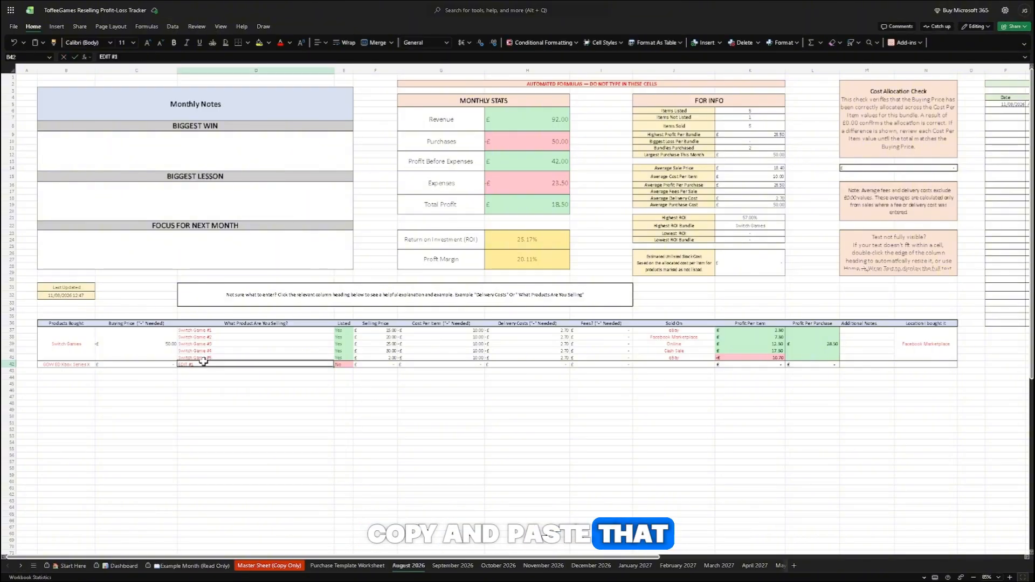
pyautogui.moveTo(203, 365); pyautogui.dragTo(178, 366)
pyautogui.hotkey('ctrl', 'v')
pyautogui.moveTo(200, 403); pyautogui.dragTo(195, 397)
# - Enter a buying price of -£30 for the GOW ED Xbox Series X bundle
pyautogui.click(151, 364)
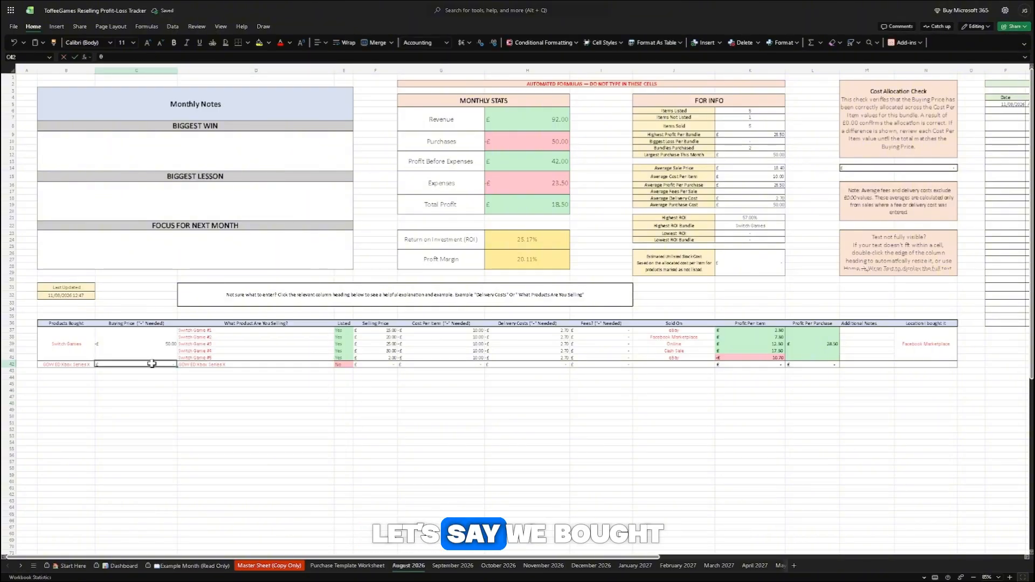
pyautogui.write('-£ ')
pyautogui.write('30')
pyautogui.press('Return')
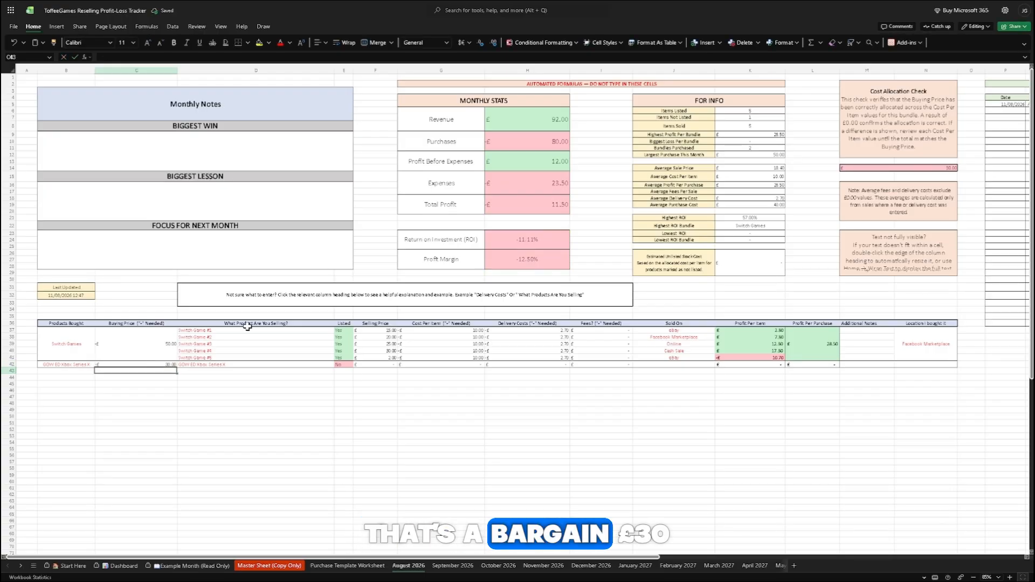
# - Mark the GOW ED Xbox Series X item as listed with Yes and set its selling price to £75
pyautogui.click(348, 364)
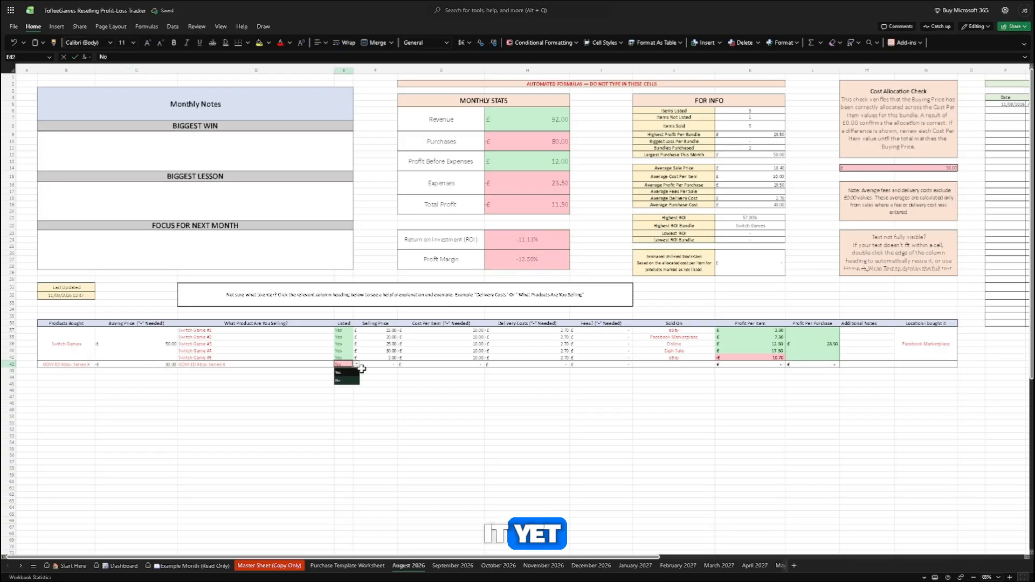
pyautogui.click(345, 372)
pyautogui.click(377, 365)
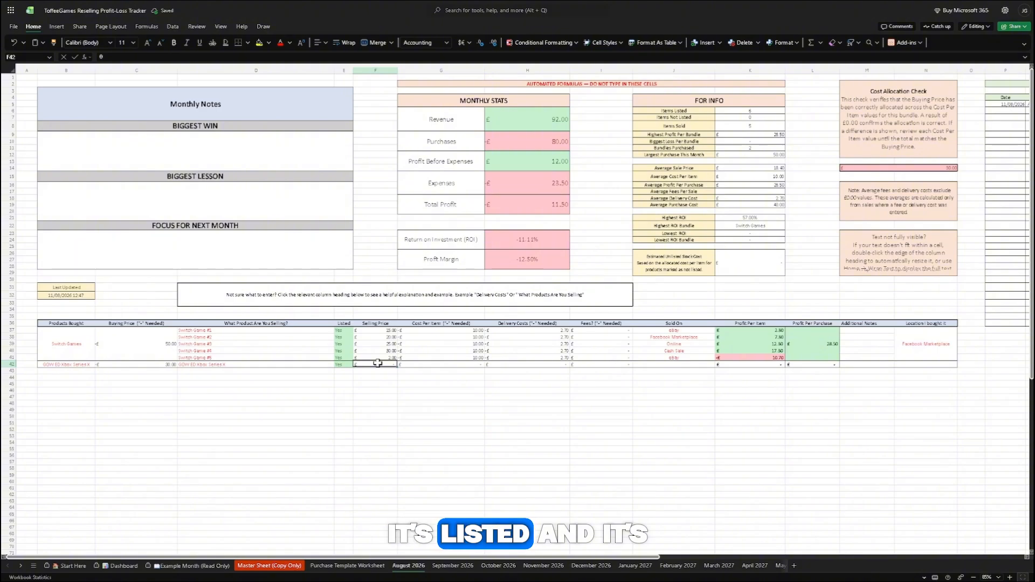
pyautogui.write('75')
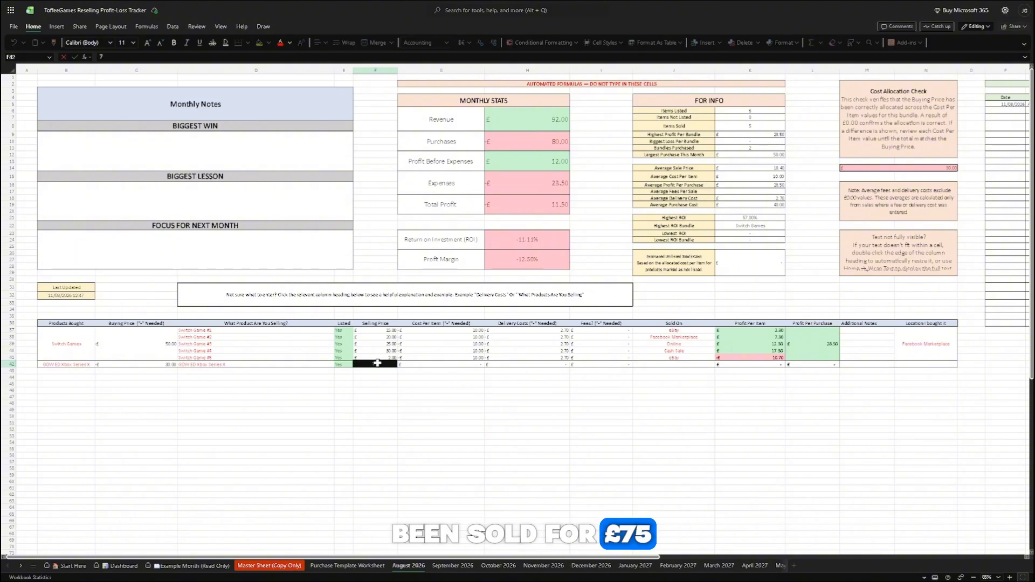
pyautogui.press('Return')
# - Set the GOW ED item's cost per item to -£30 and its delivery cost to -£5.95
pyautogui.click(459, 362)
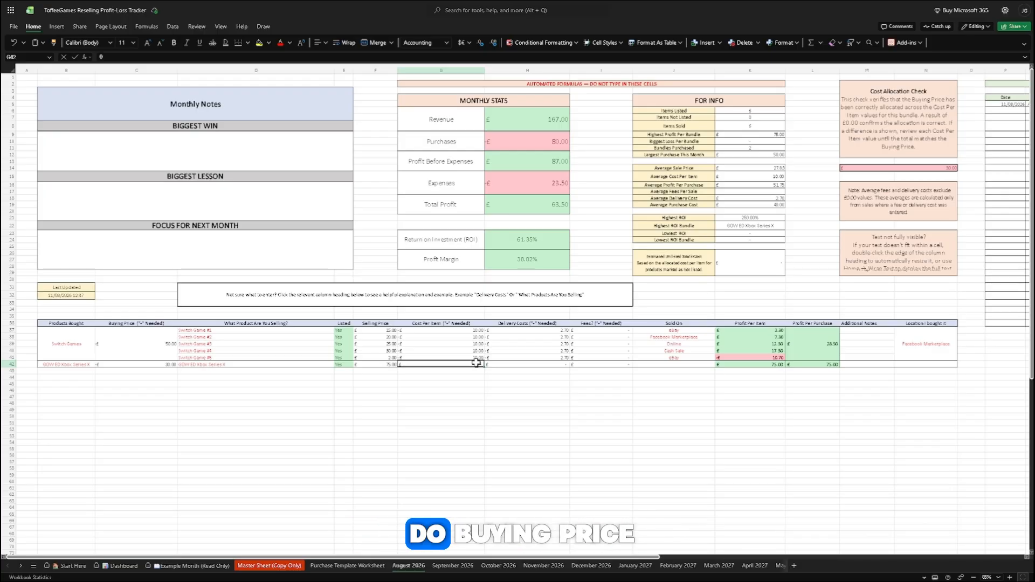
pyautogui.write('30')
pyautogui.press('Return')
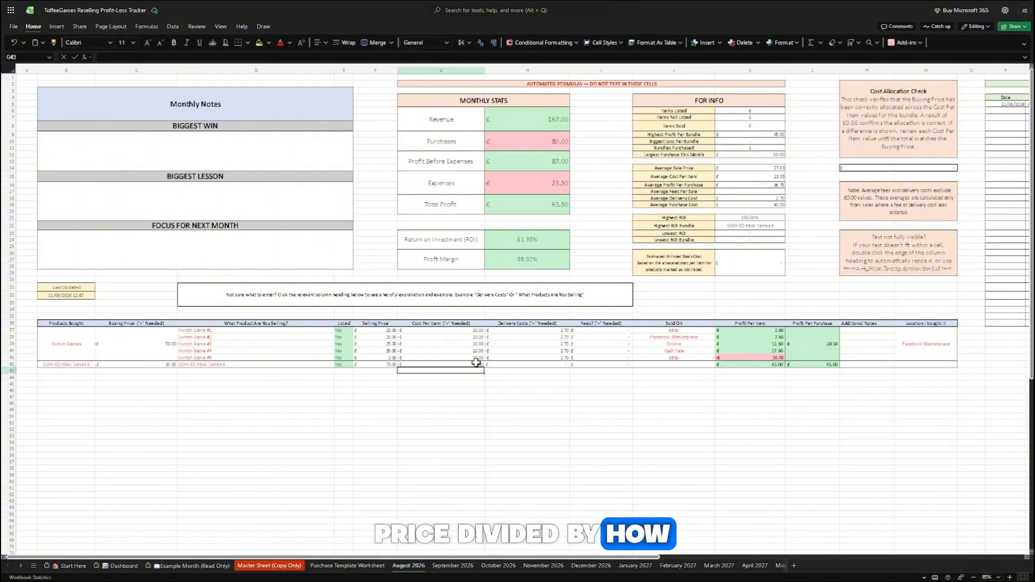
pyautogui.click(537, 363)
pyautogui.press('BackSpace')
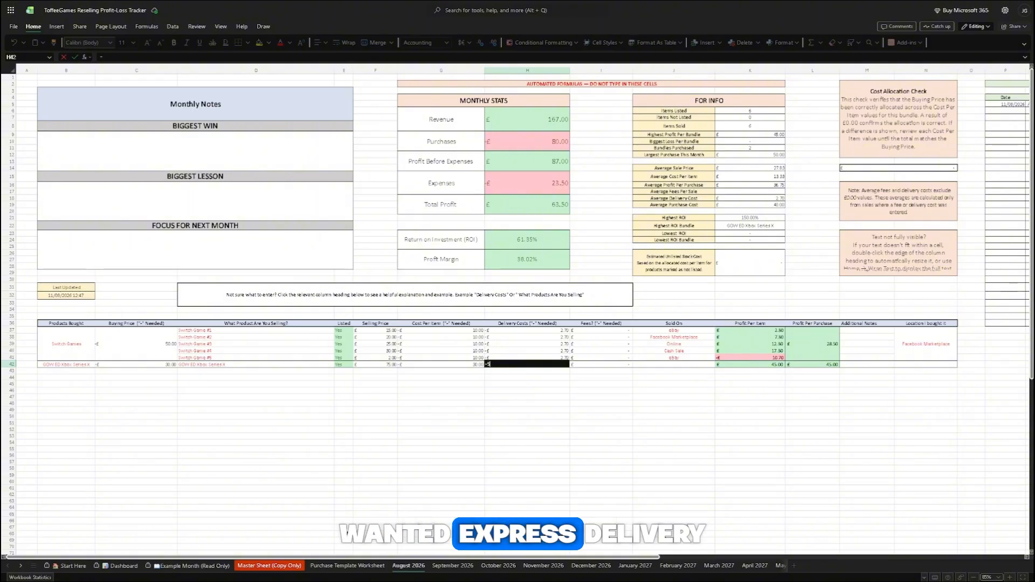
pyautogui.write('5.95')
pyautogui.press('Return')
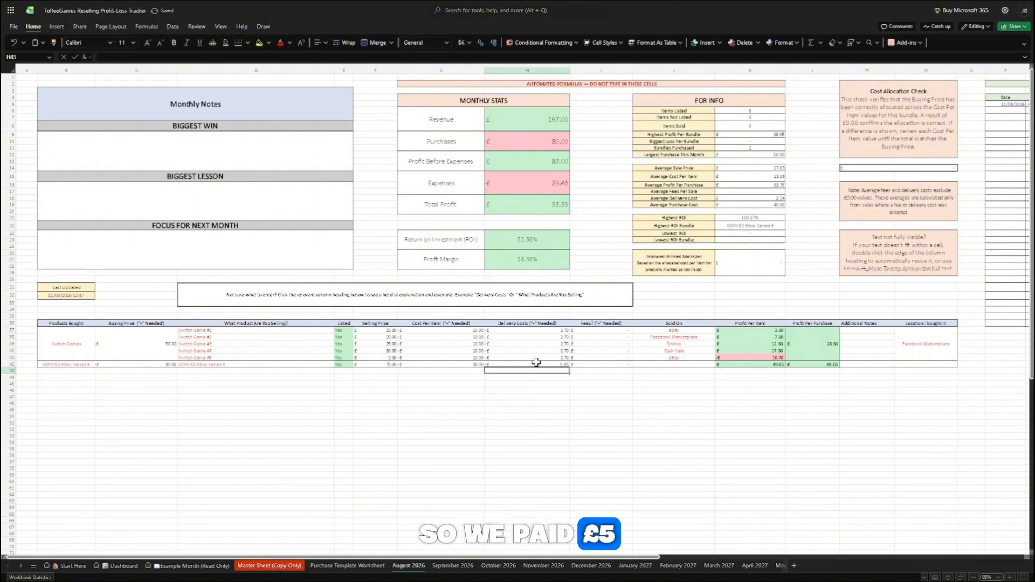
# - Enter fees of -£2 for the GOW ED Xbox Series X item
pyautogui.click(579, 365)
pyautogui.write('-')
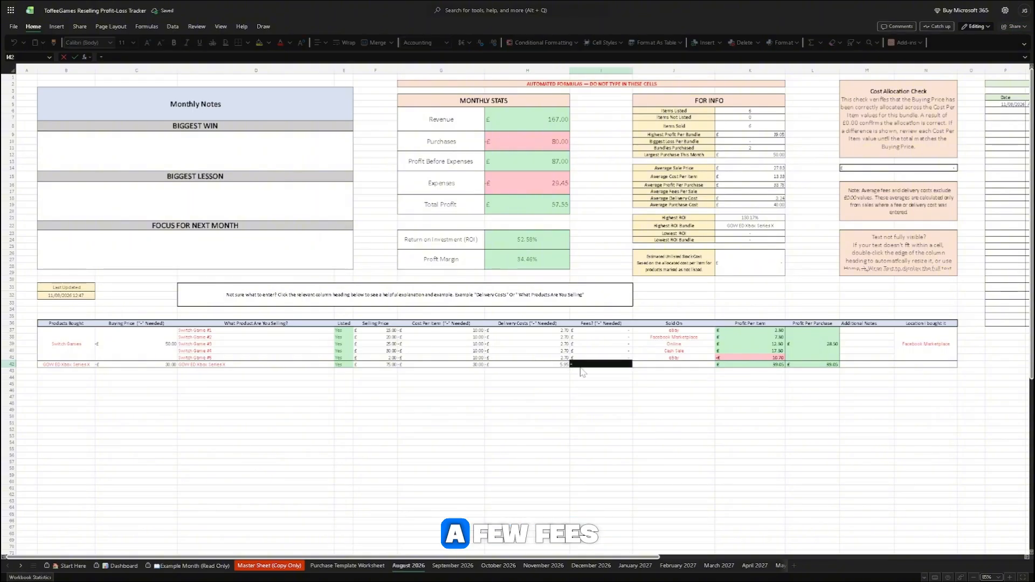
pyautogui.press('BackSpace')
pyautogui.write('2')
# - Set both the sold-on platform and the purchase location of the GOW ED Xbox Series X item to eBay
pyautogui.click(667, 366)
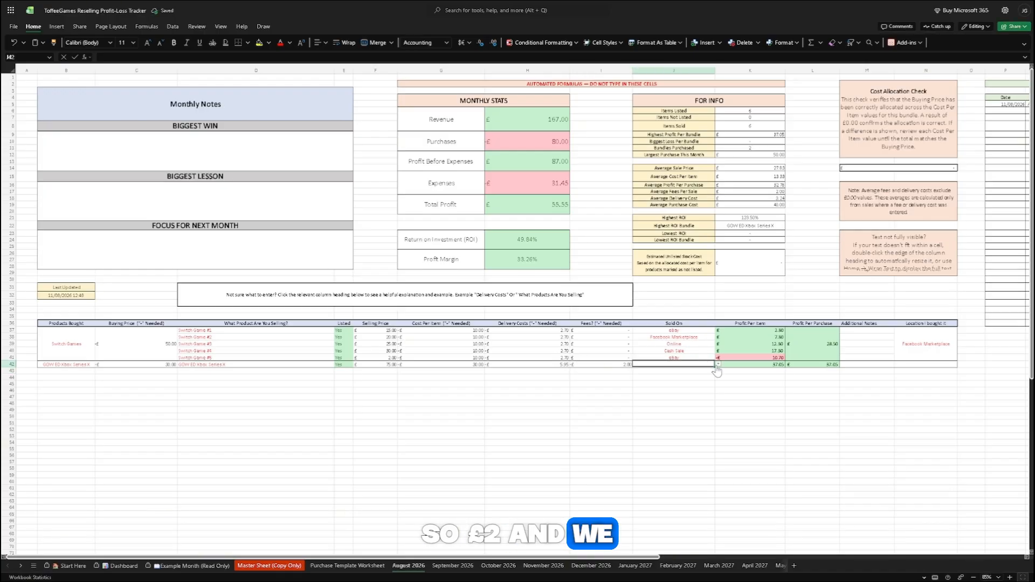
pyautogui.click(718, 365)
pyautogui.click(689, 380)
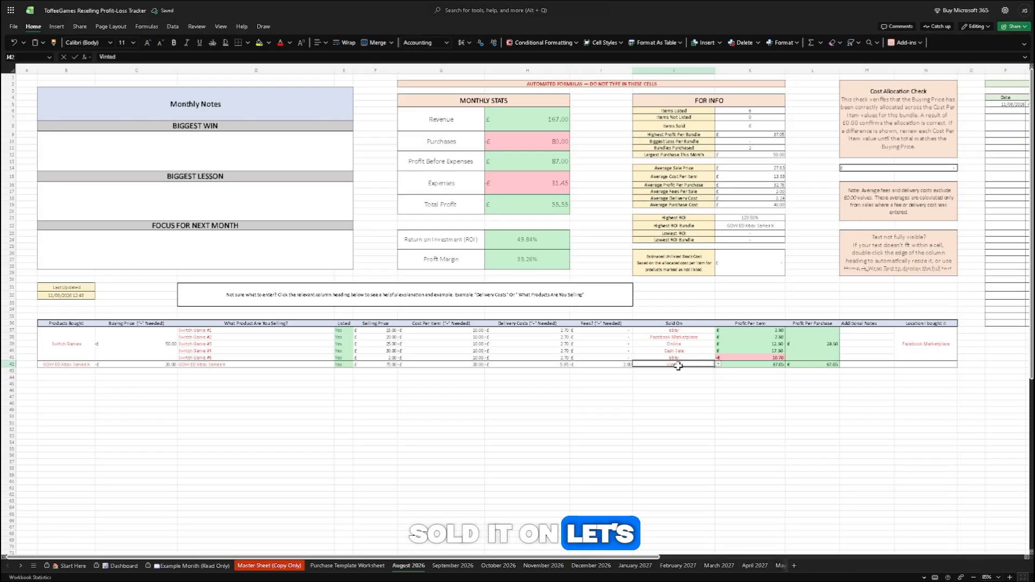
pyautogui.write('eBay')
pyautogui.press('Return')
pyautogui.click(926, 365)
pyautogui.click(960, 364)
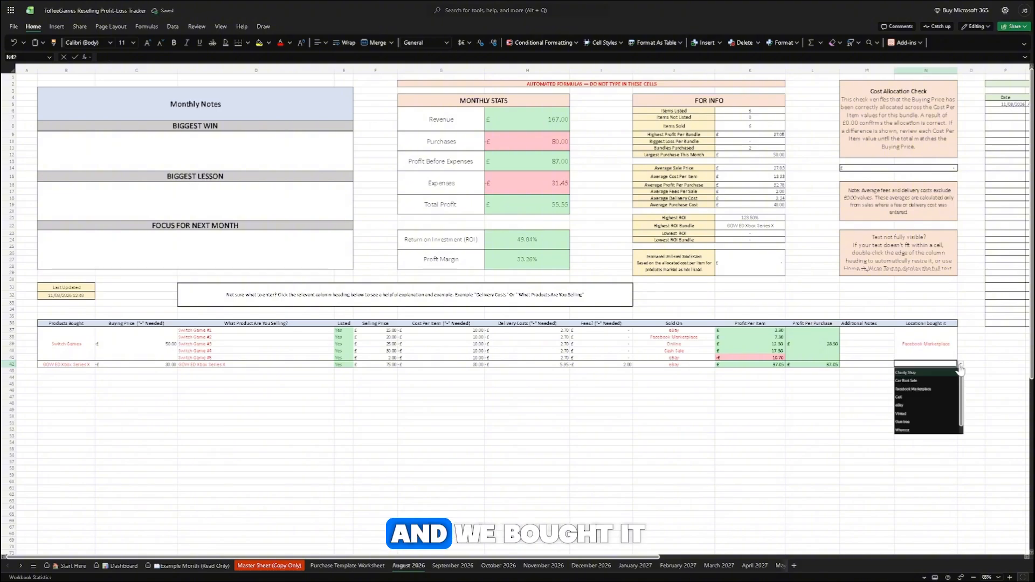
pyautogui.click(911, 402)
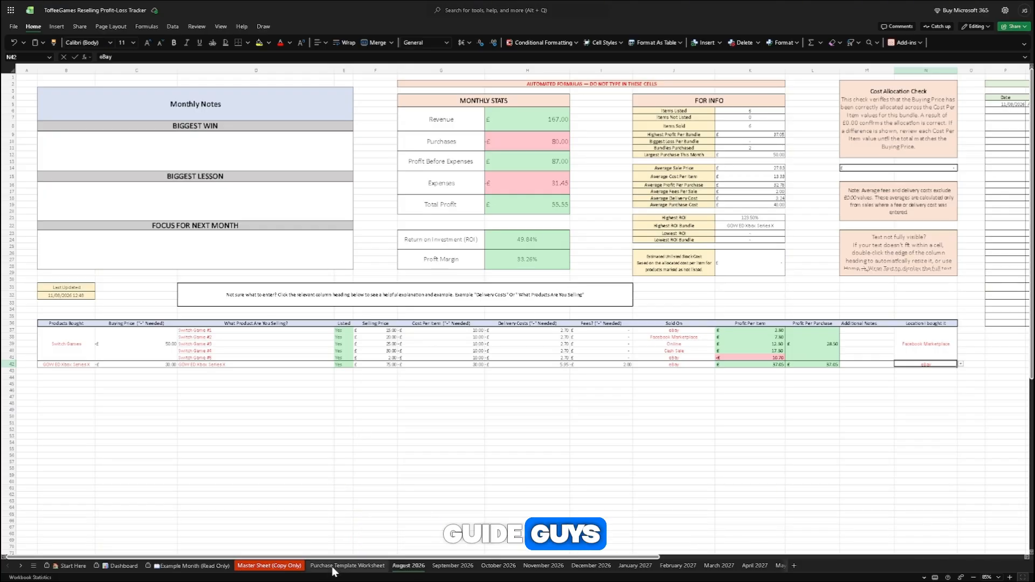
# - Copy the 18-item bundle template from the Purchase Template Worksheet and paste it below the GOW ED Xbox Series X row in August 2026
pyautogui.click(345, 565)
pyautogui.scroll(-15, 76, 337)
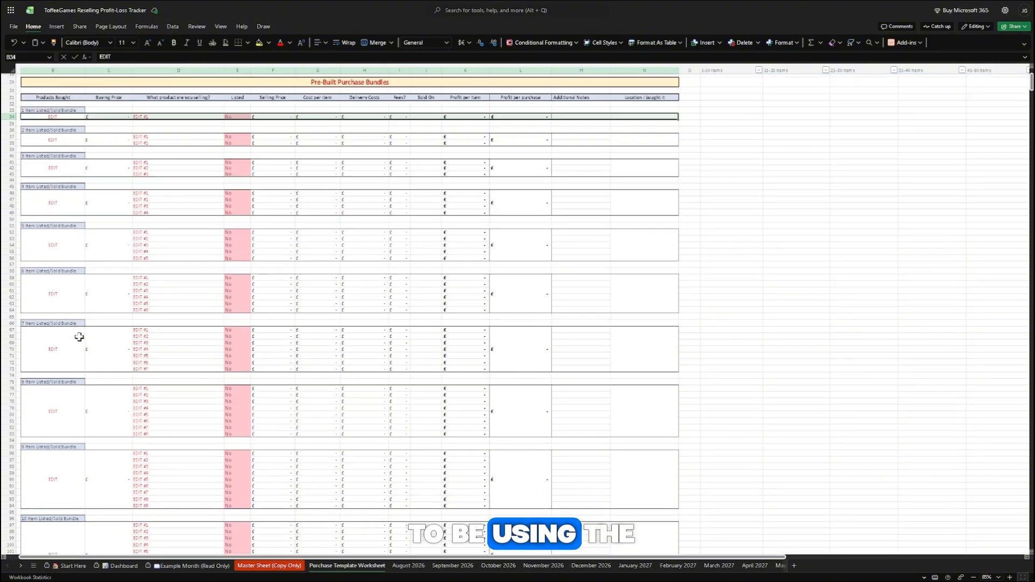
pyautogui.scroll(-10, 43, 326)
pyautogui.scroll(-15, 42, 326)
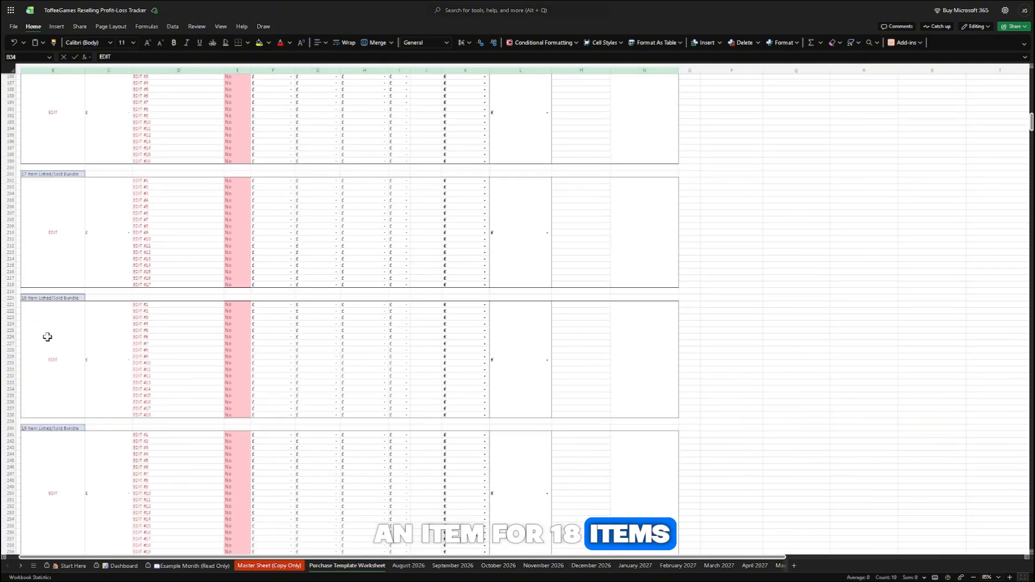
pyautogui.moveTo(47, 337); pyautogui.dragTo(641, 346)
pyautogui.hotkey('ctrl', 'c')
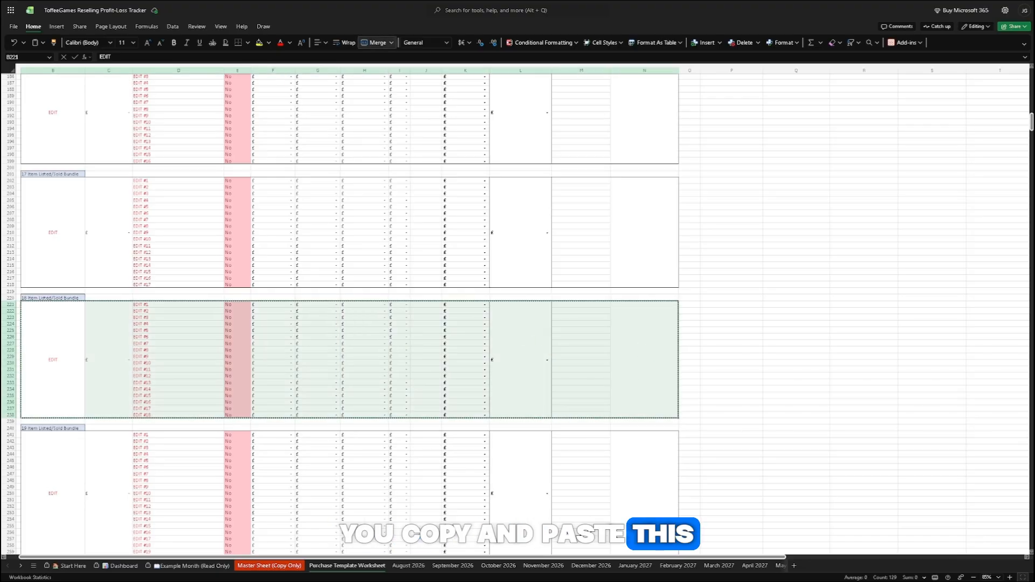
pyautogui.click(394, 564)
pyautogui.click(80, 373)
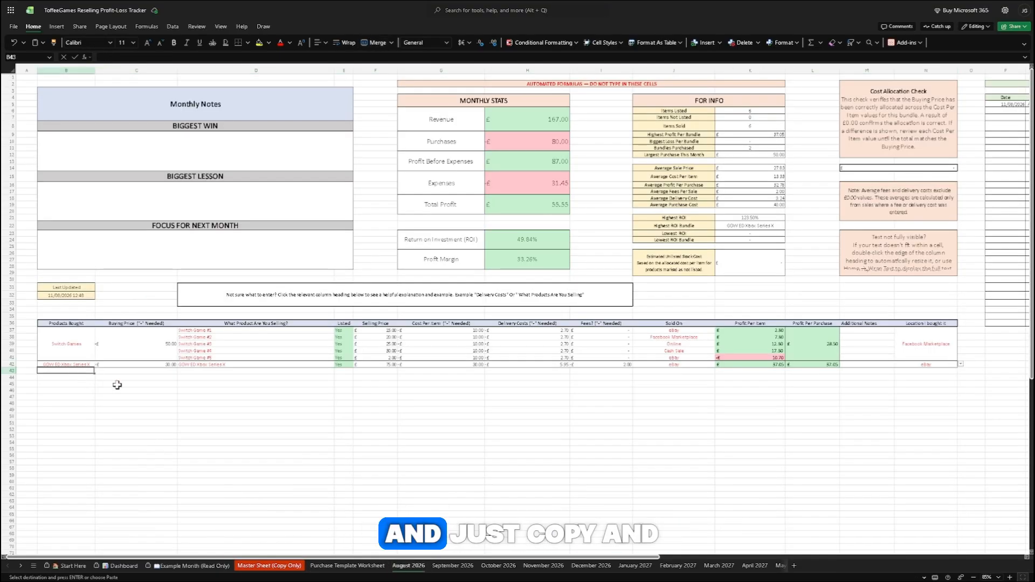
pyautogui.hotkey('ctrl', 'v')
pyautogui.hotkey('ctrl', 'v')
pyautogui.click(270, 395)
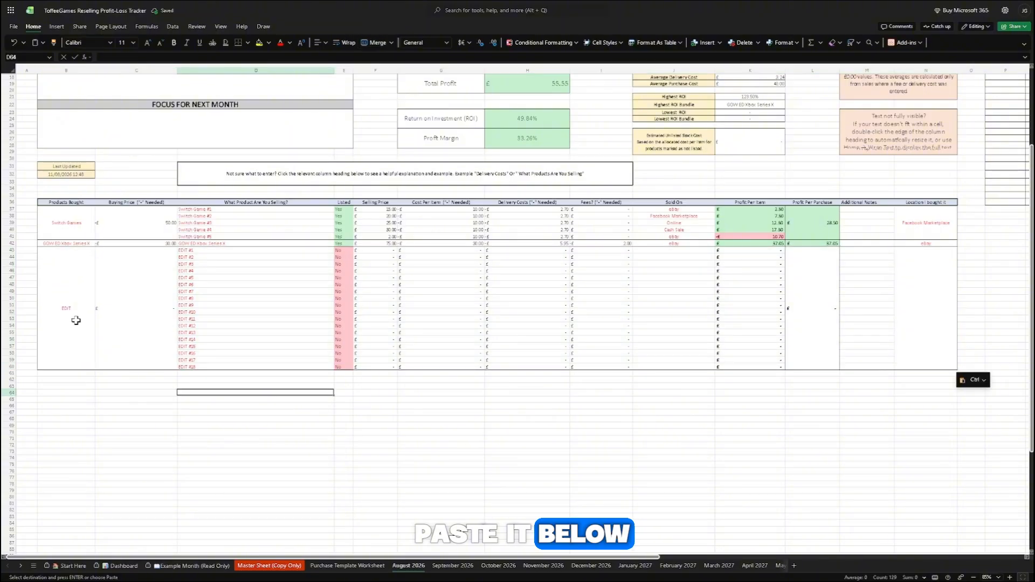
pyautogui.scroll(6, 917, 372)
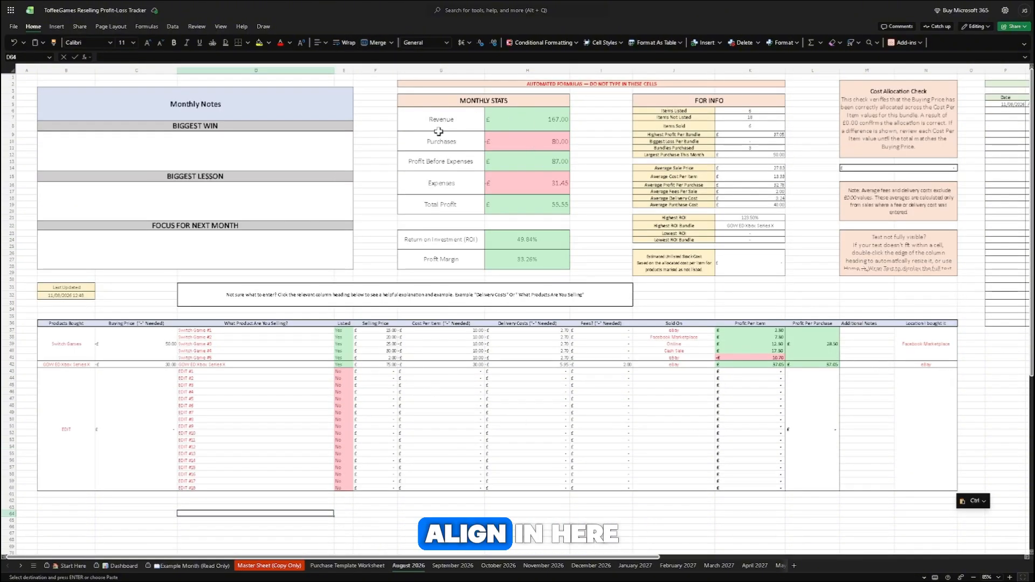
# - Open the Dashboard worksheet and review the August 2026 figures and the Monthly Profit Trend chart
pyautogui.click(112, 566)
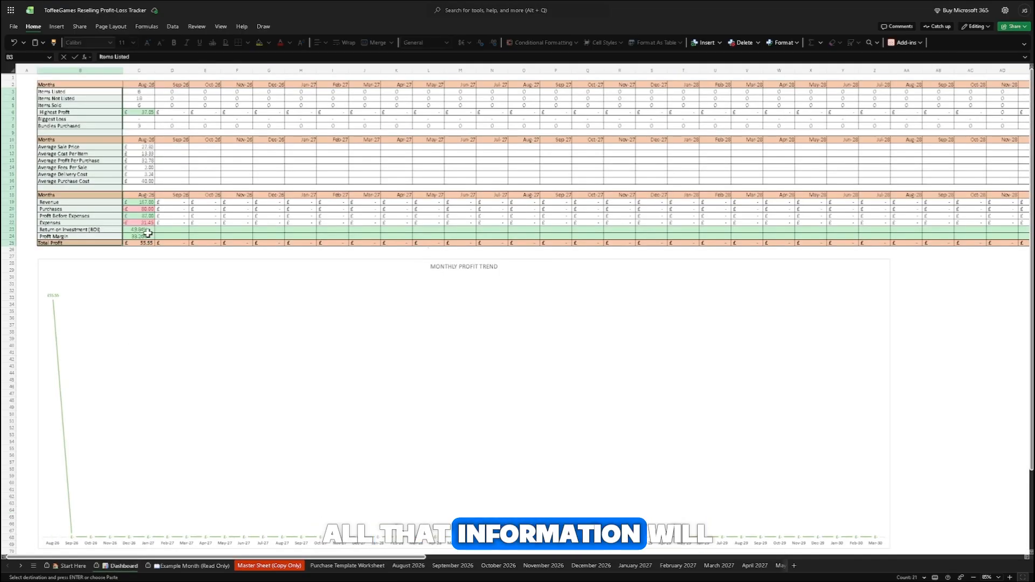
pyautogui.moveTo(147, 242); pyautogui.dragTo(136, 90)
pyautogui.click(157, 344)
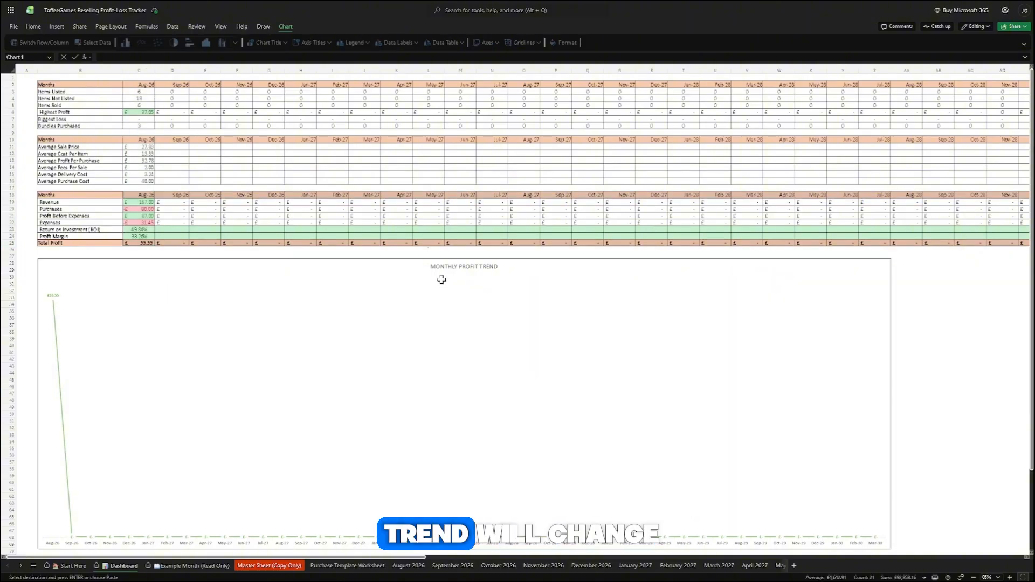
pyautogui.scroll(-3, 72, 291)
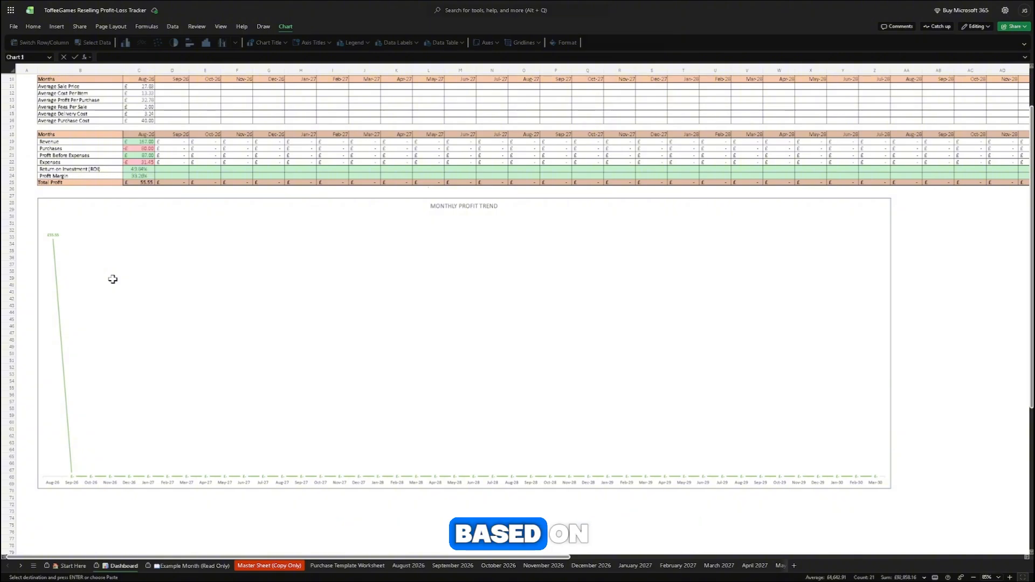
pyautogui.scroll(3, 113, 279)
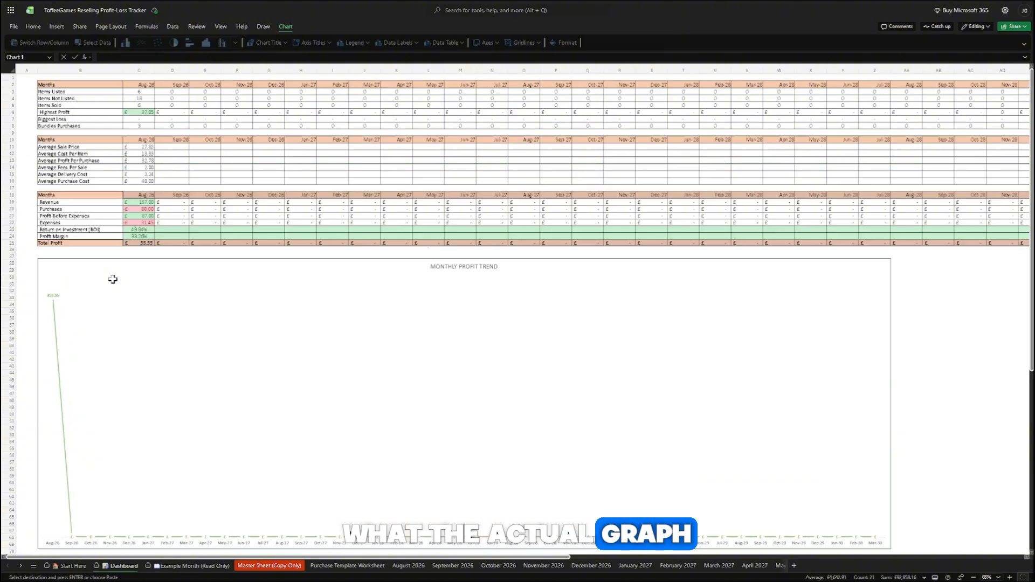
# - Open the purchase sources and selling platforms worksheet at the end of the workbook and examine its customisable dropdown lists and editing notes
pyautogui.click(21, 565)
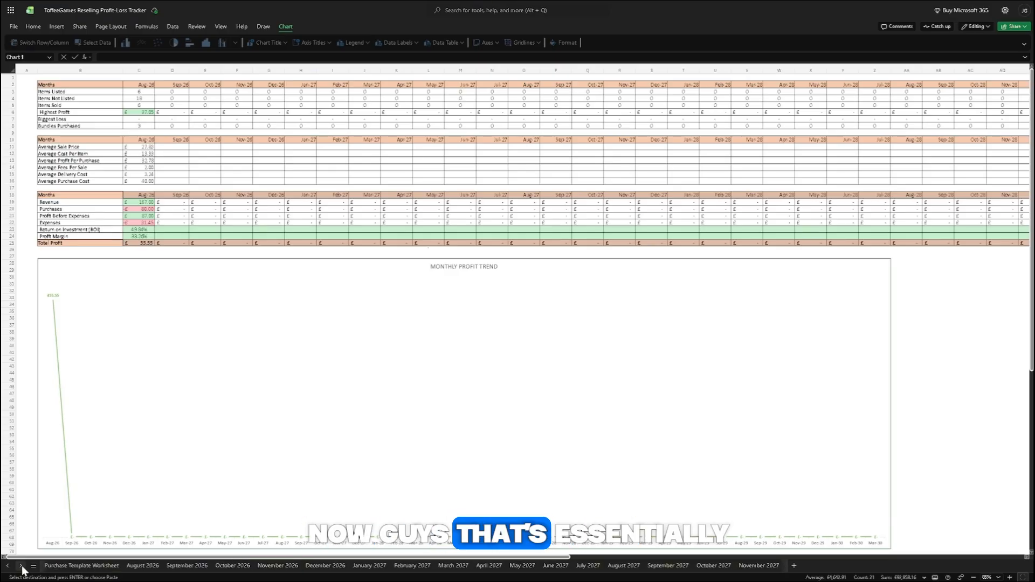
pyautogui.click(22, 564)
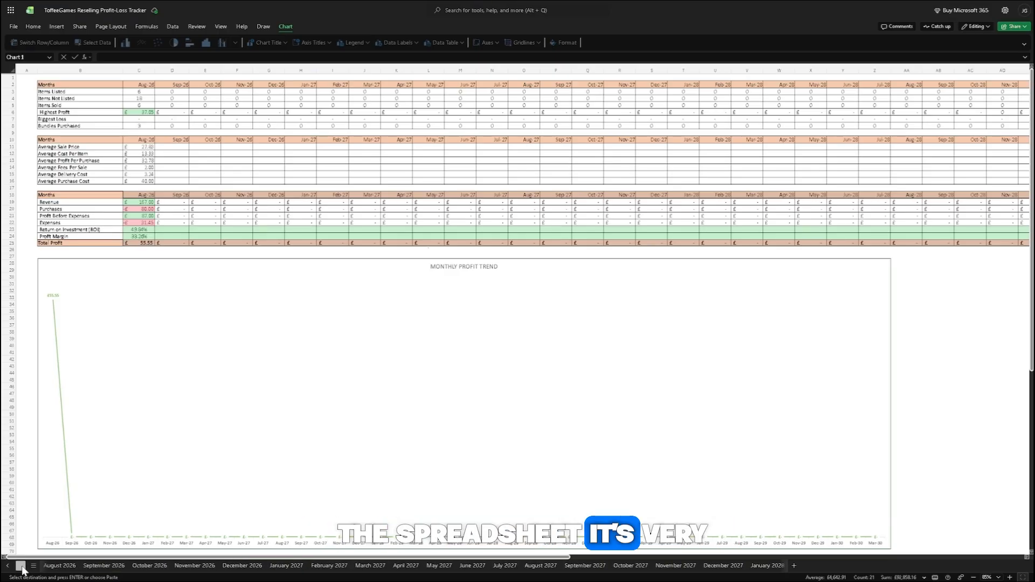
pyautogui.click(22, 565)
pyautogui.click(22, 565)
pyautogui.click(21, 565)
pyautogui.click(22, 564)
pyautogui.click(22, 565)
pyautogui.click(22, 566)
pyautogui.click(22, 566)
pyautogui.click(24, 566)
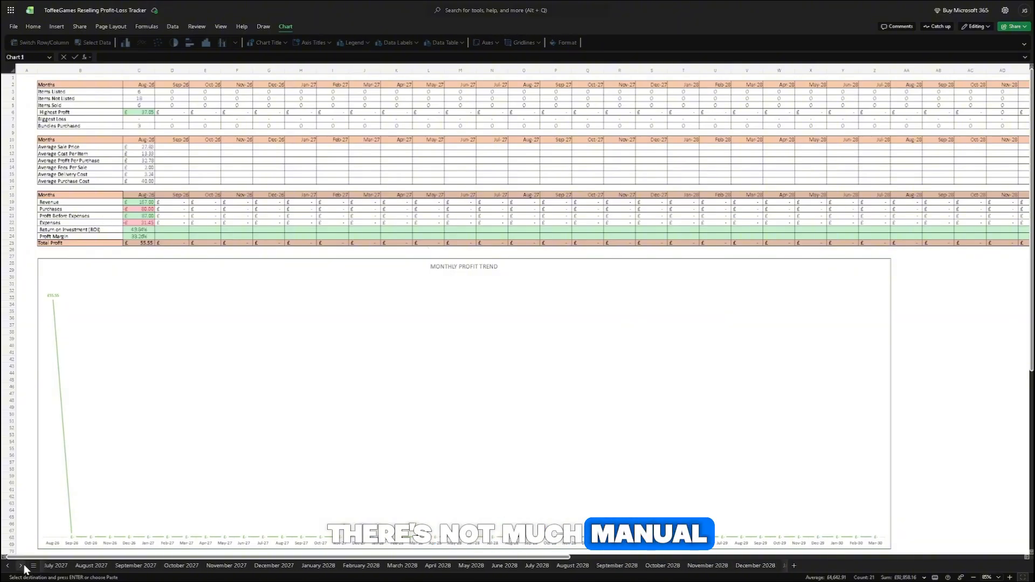
pyautogui.click(22, 566)
pyautogui.click(21, 566)
pyautogui.click(22, 566)
pyautogui.click(22, 565)
pyautogui.click(21, 566)
pyautogui.click(21, 565)
pyautogui.click(21, 565)
pyautogui.click(22, 565)
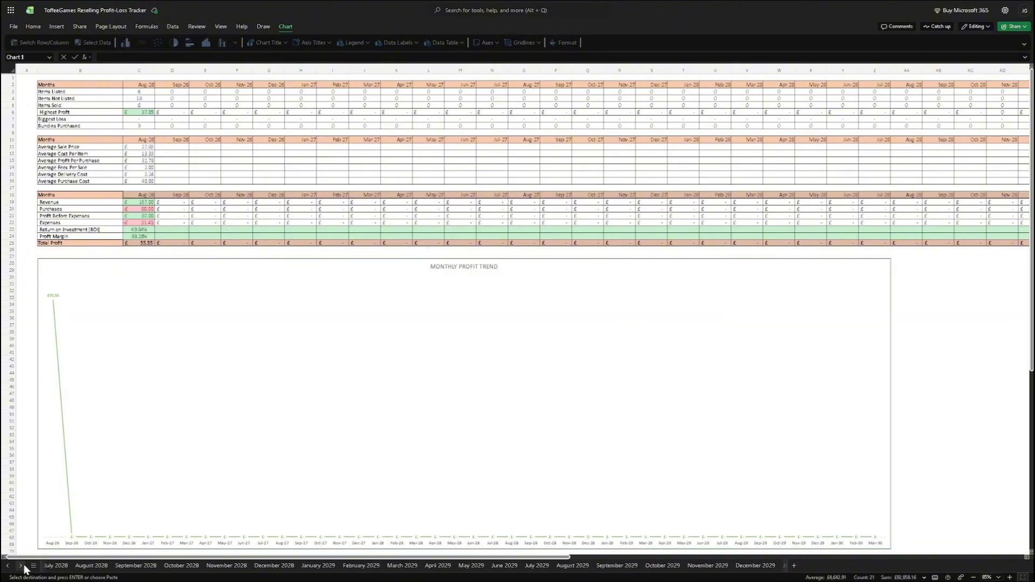
pyautogui.click(22, 565)
pyautogui.click(22, 565)
pyautogui.click(21, 566)
pyautogui.click(22, 566)
pyautogui.click(22, 565)
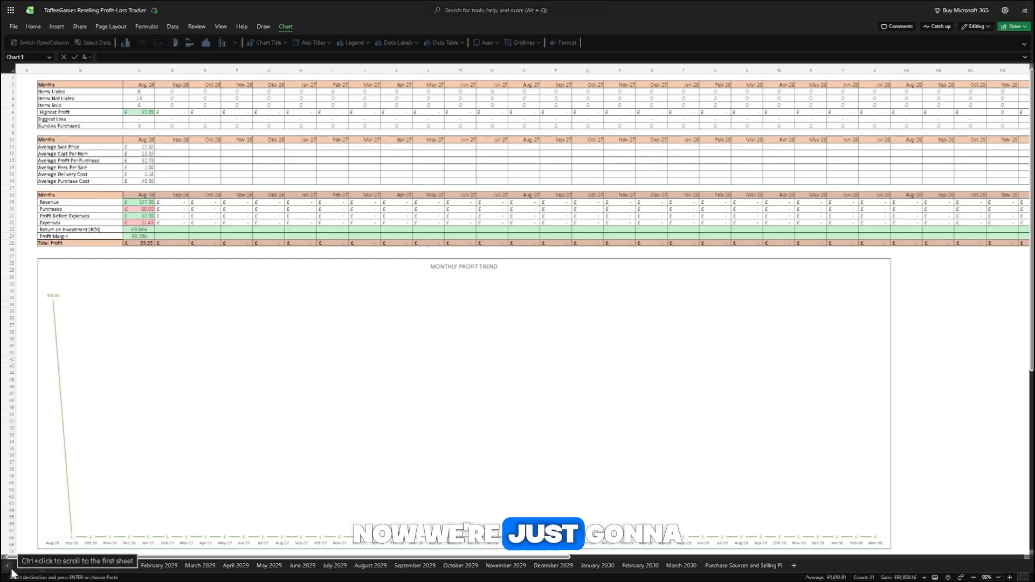
pyautogui.click(750, 567)
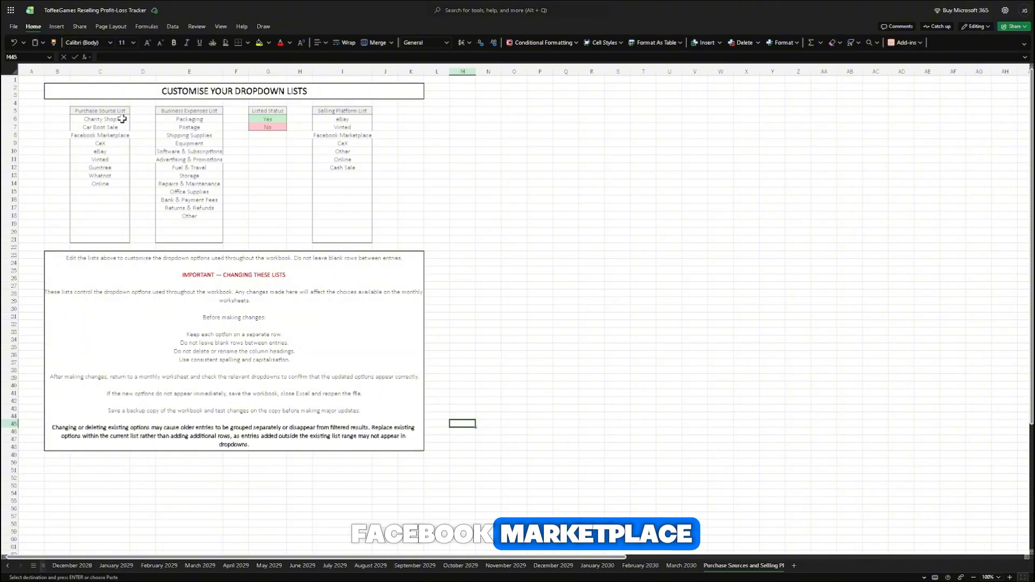
pyautogui.moveTo(122, 119); pyautogui.dragTo(121, 182)
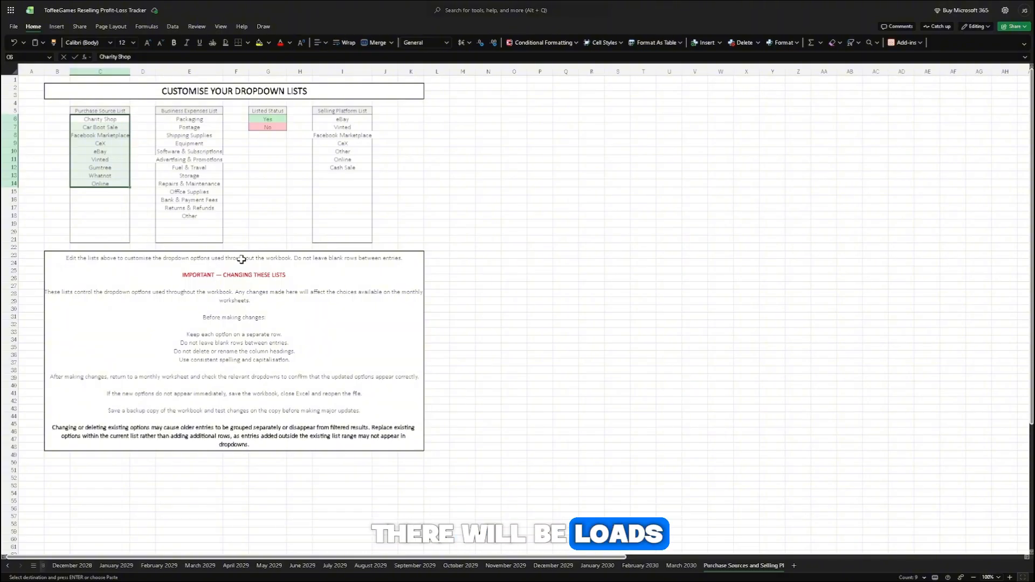
pyautogui.click(203, 268)
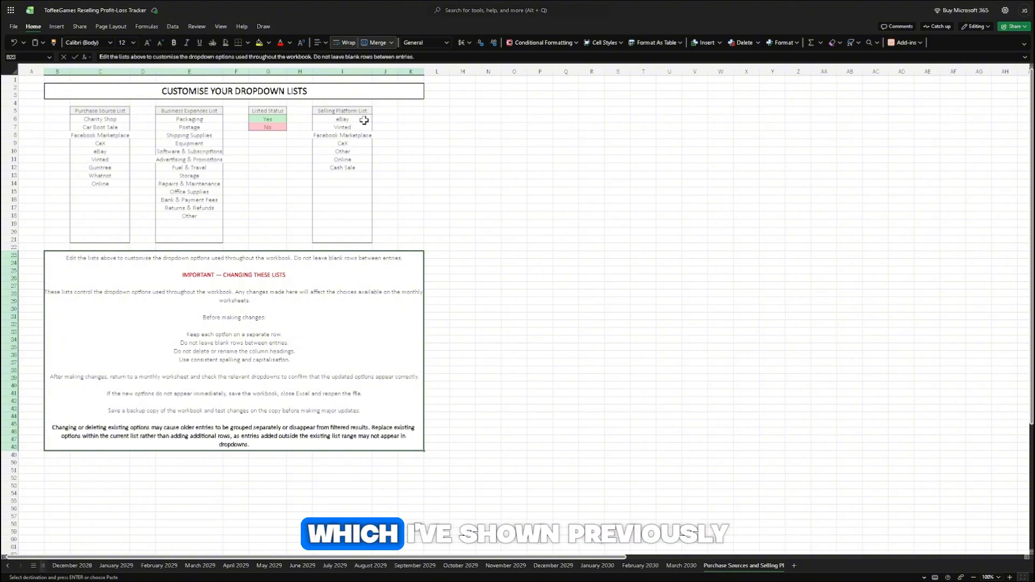
# - Open the March 2030 worksheet and view its monthly notes, stats and purchase table from the first column
pyautogui.click(682, 565)
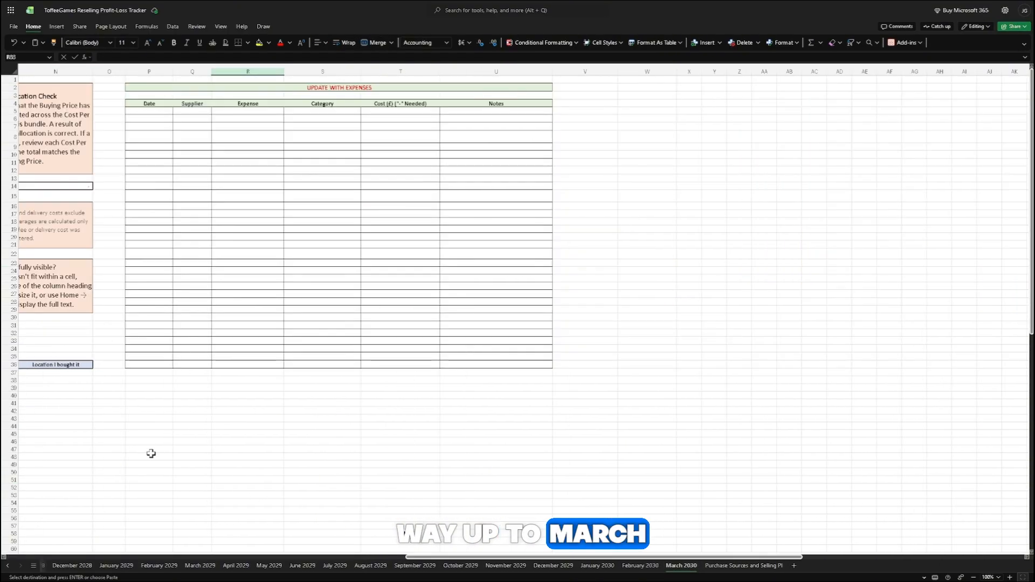
pyautogui.moveTo(443, 557); pyautogui.dragTo(32, 542)
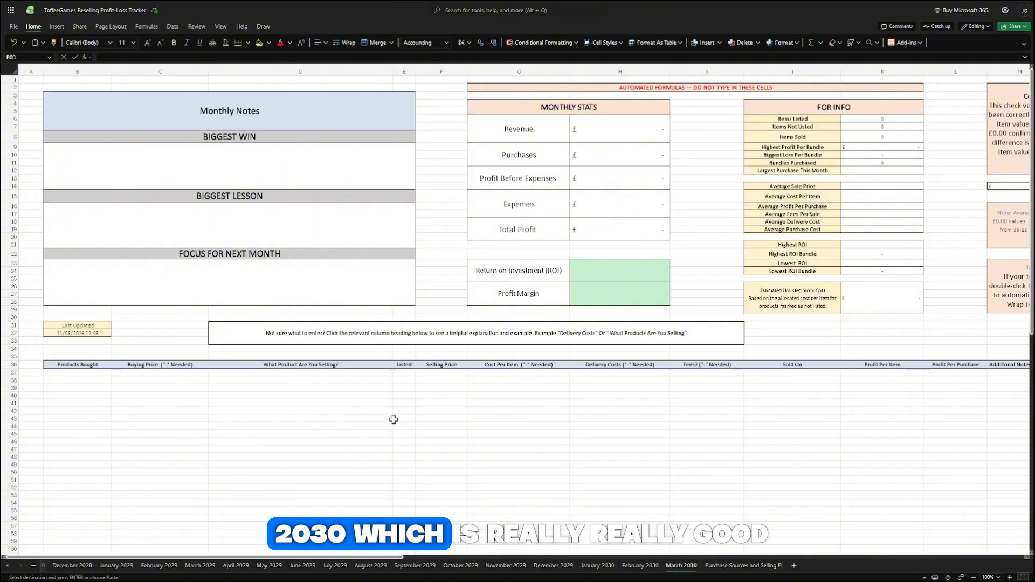
# - Return to the Start Here worksheet and read the watch-the-tutorial notice and the Step By Step Guide
pyautogui.click(8, 566)
pyautogui.click(7, 565)
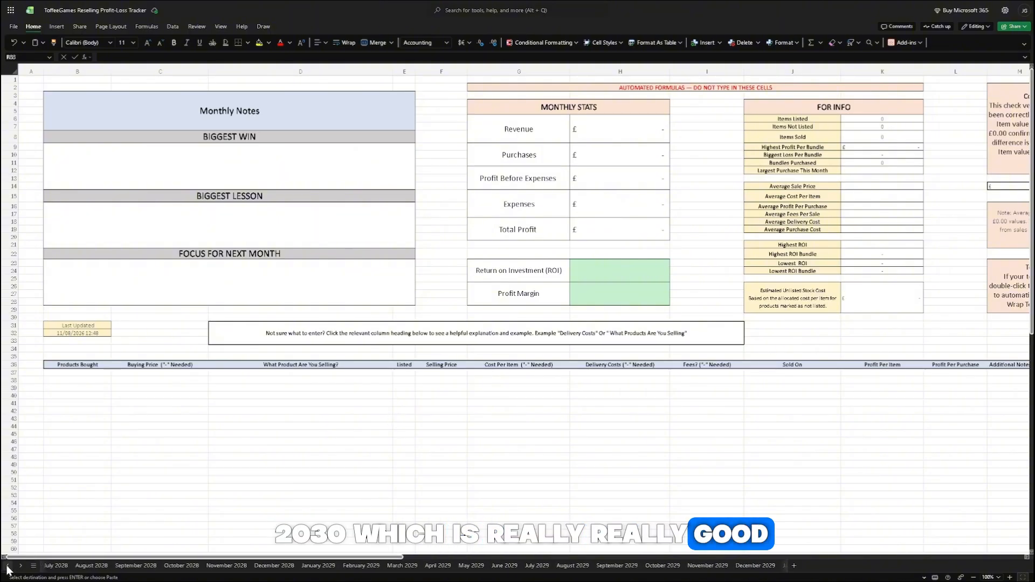
pyautogui.click(8, 565)
pyautogui.click(7, 566)
pyautogui.click(8, 566)
pyautogui.click(7, 566)
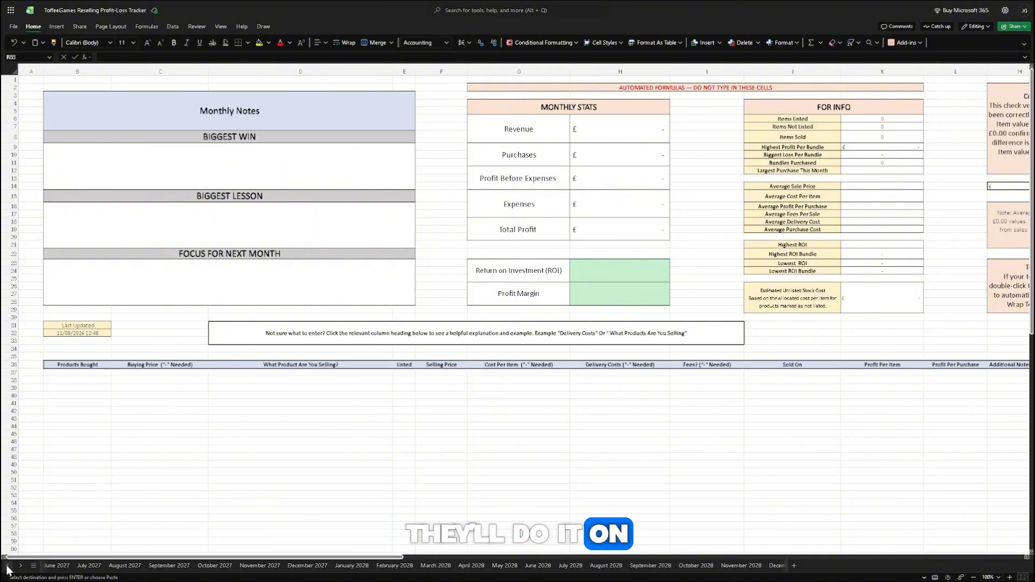
pyautogui.click(8, 566)
pyautogui.click(8, 566)
pyautogui.click(8, 566)
pyautogui.click(8, 565)
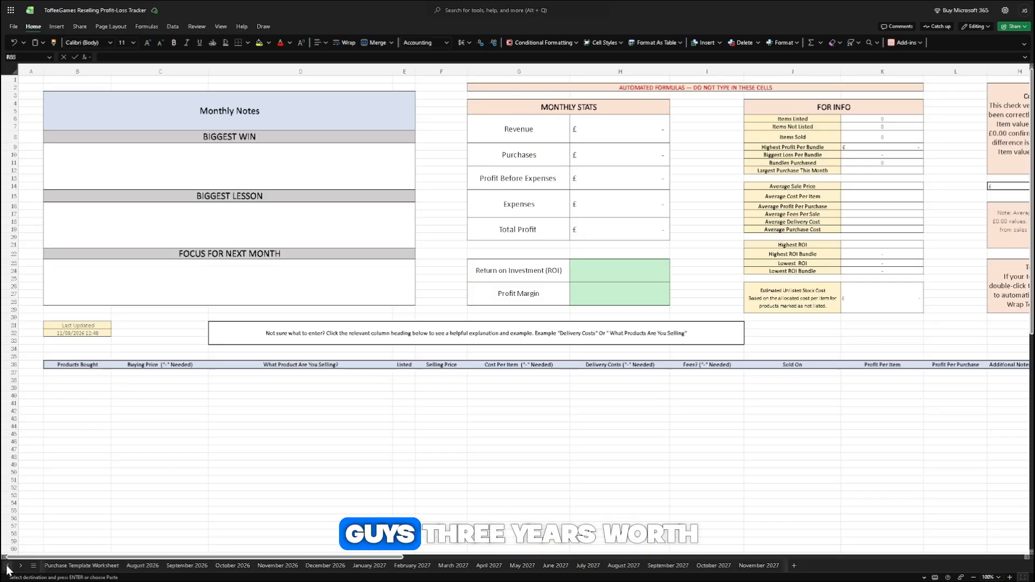
pyautogui.click(8, 566)
pyautogui.click(8, 566)
pyautogui.click(70, 565)
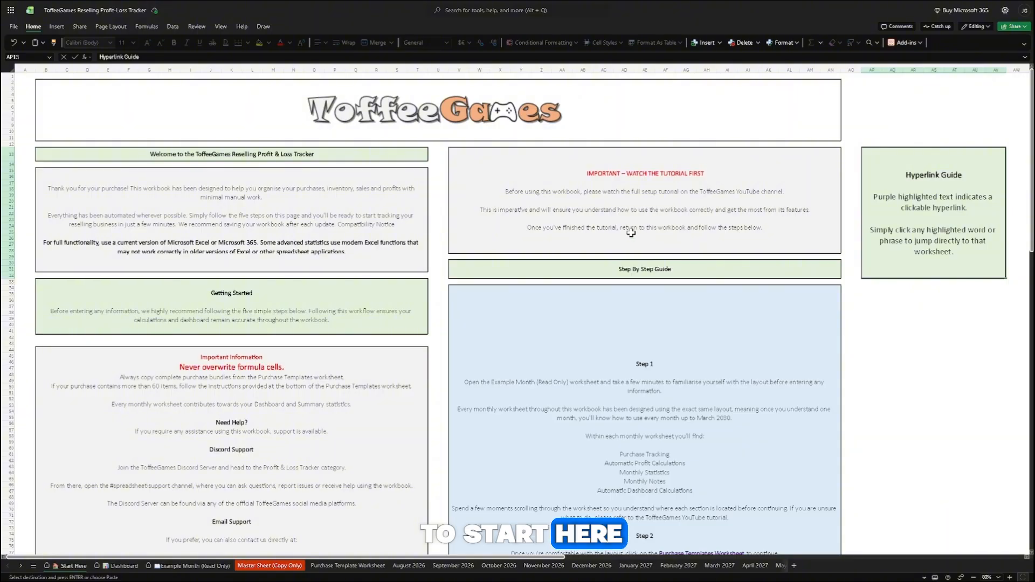
pyautogui.click(631, 233)
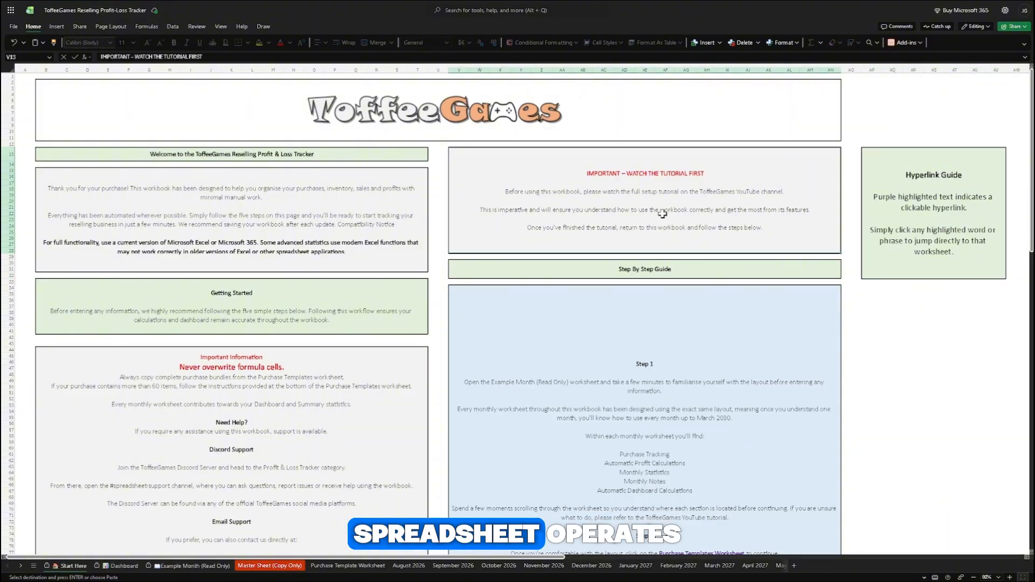
pyautogui.scroll(-20, 662, 214)
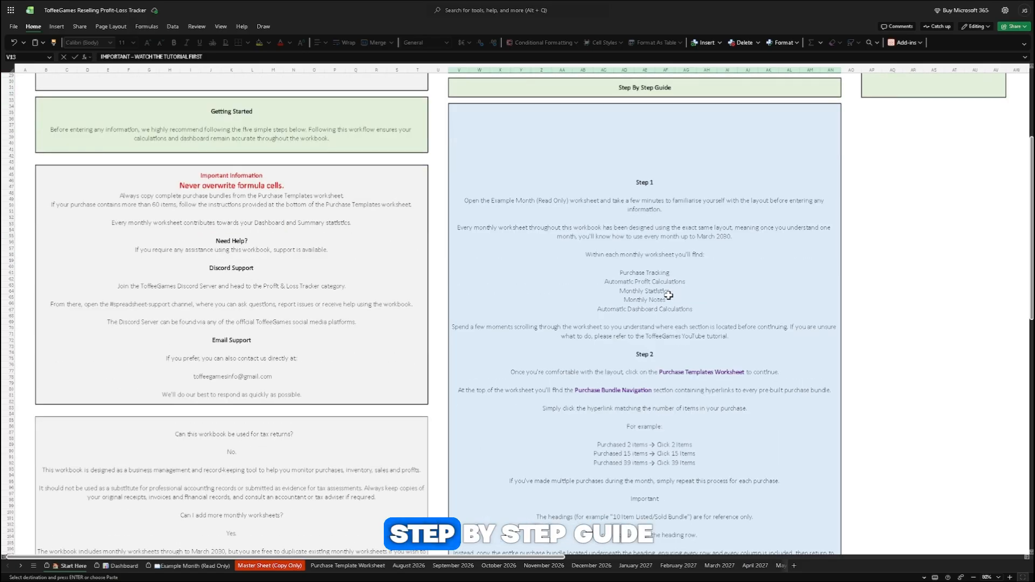
pyautogui.scroll(-20, 669, 298)
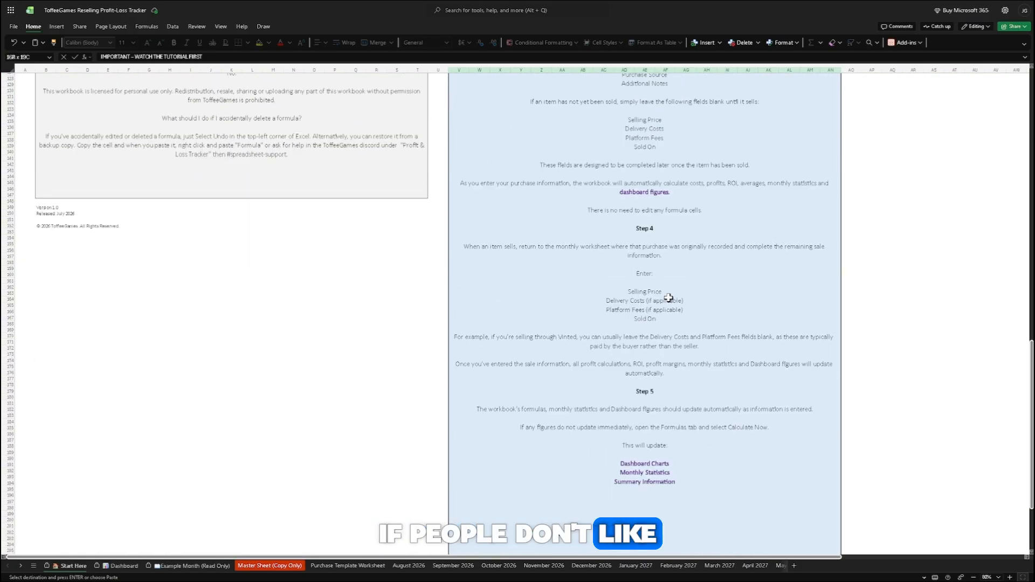
pyautogui.scroll(20, 685, 308)
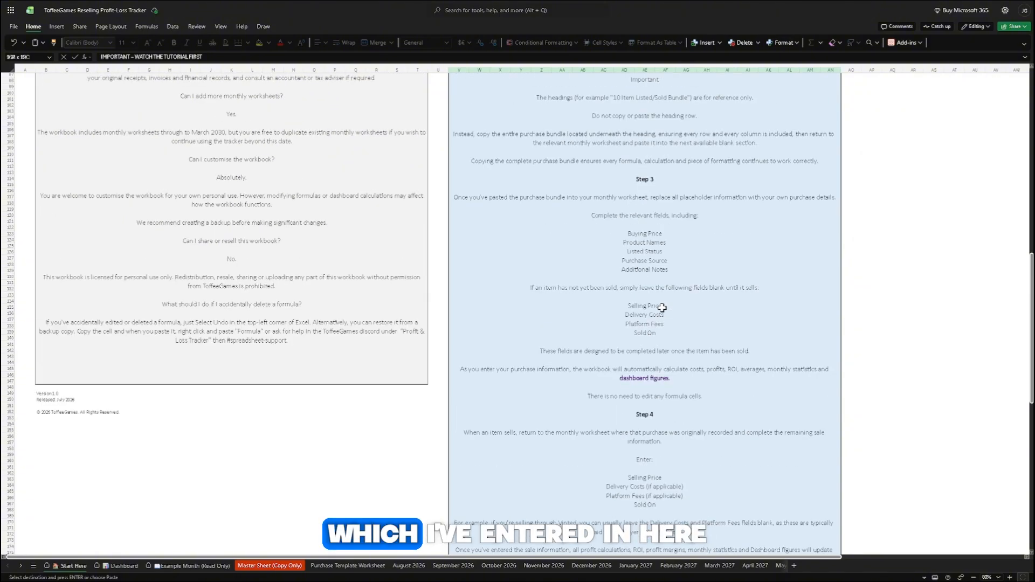
pyautogui.scroll(-6, 660, 306)
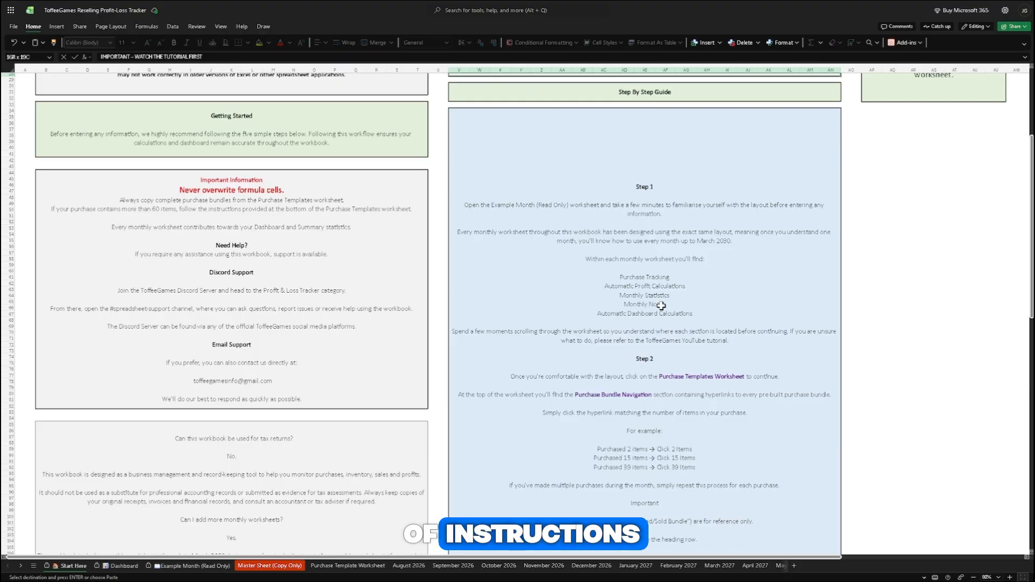
# - Read the Important Information, Discord and email support details, and the workbook's frequently asked questions on the Start Here worksheet
pyautogui.click(296, 186)
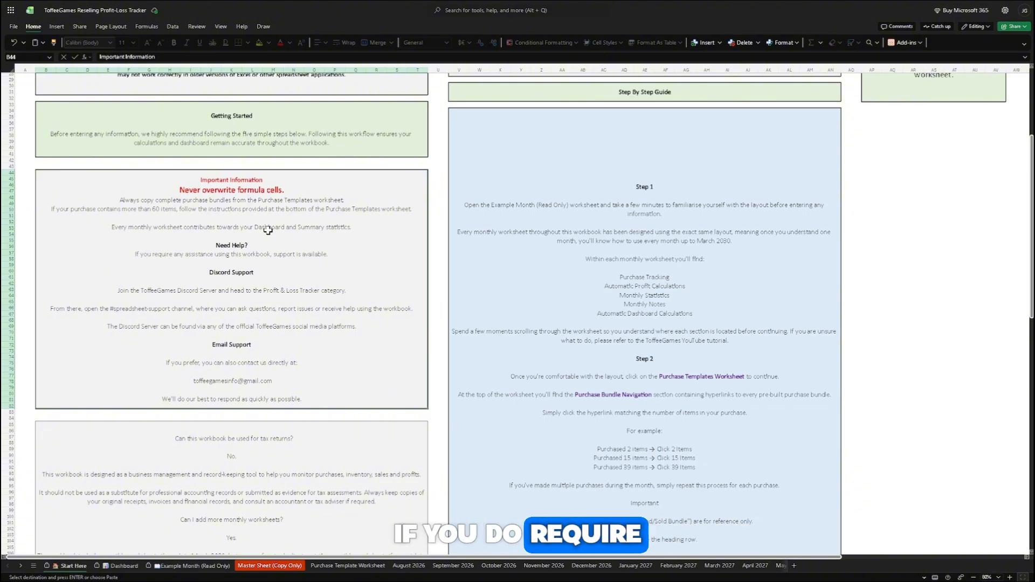
pyautogui.scroll(-6, 366, 202)
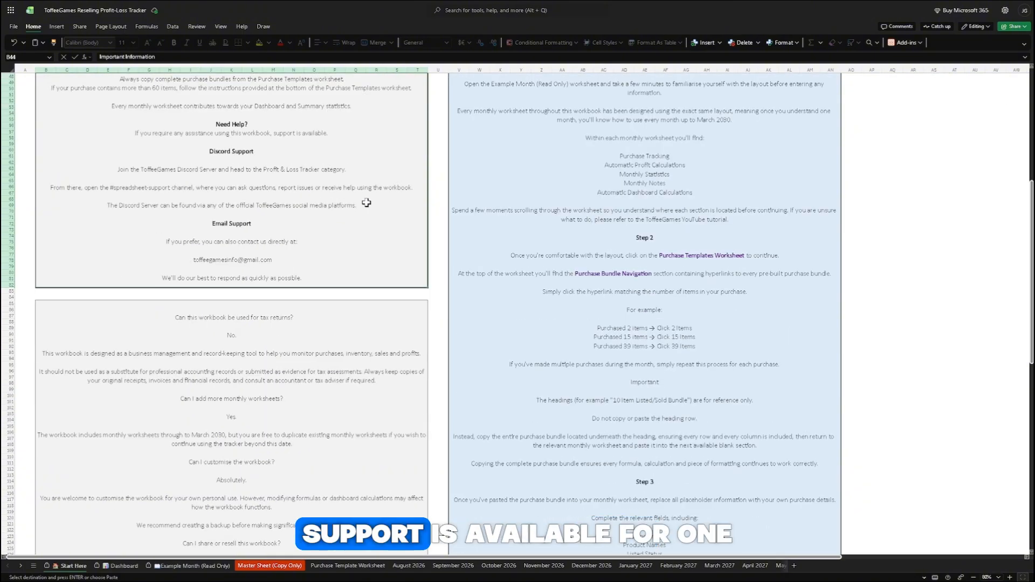
pyautogui.scroll(-1, 366, 203)
pyautogui.scroll(4, 365, 216)
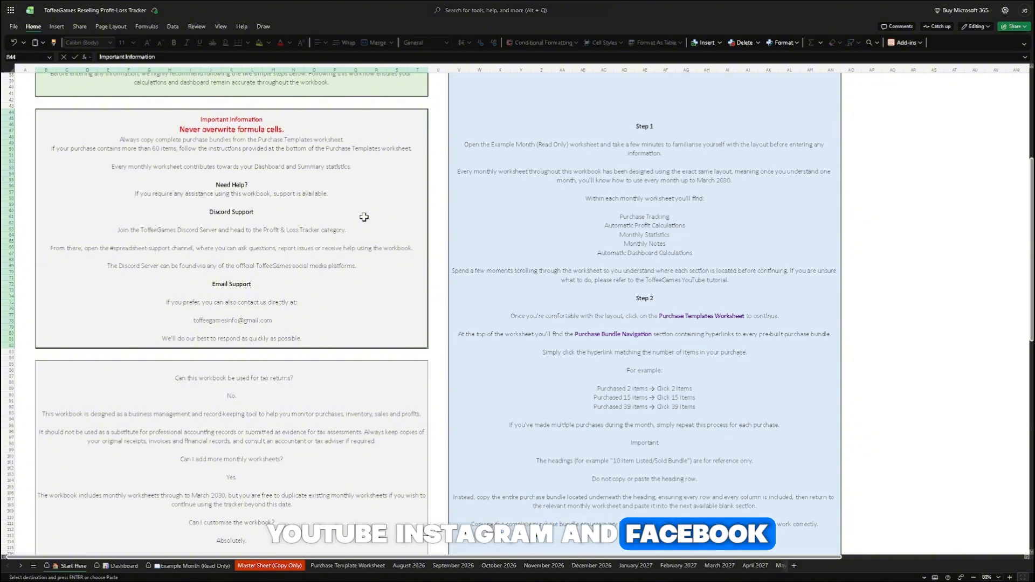
pyautogui.scroll(-10, 364, 217)
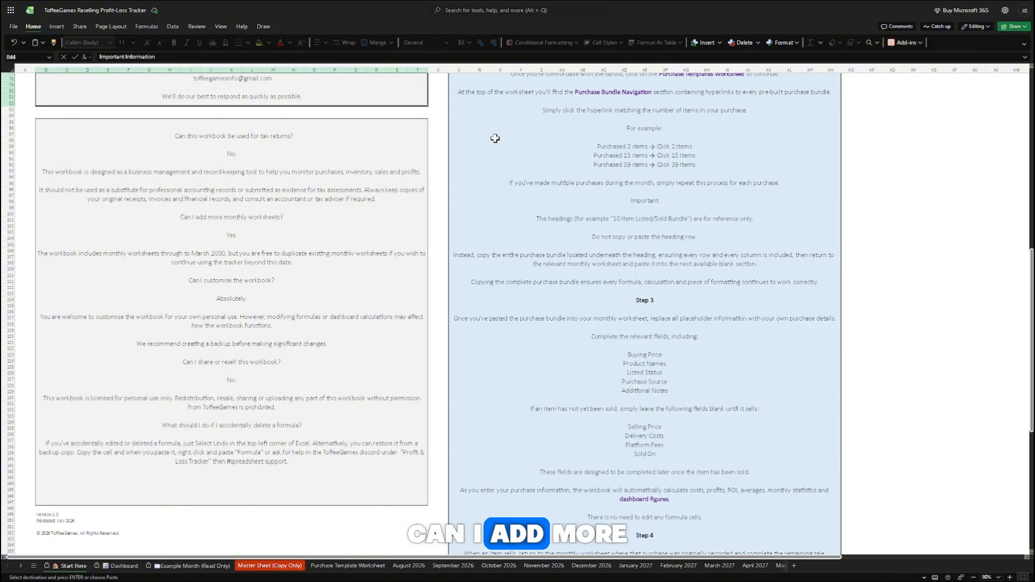
pyautogui.scroll(-6, 326, 155)
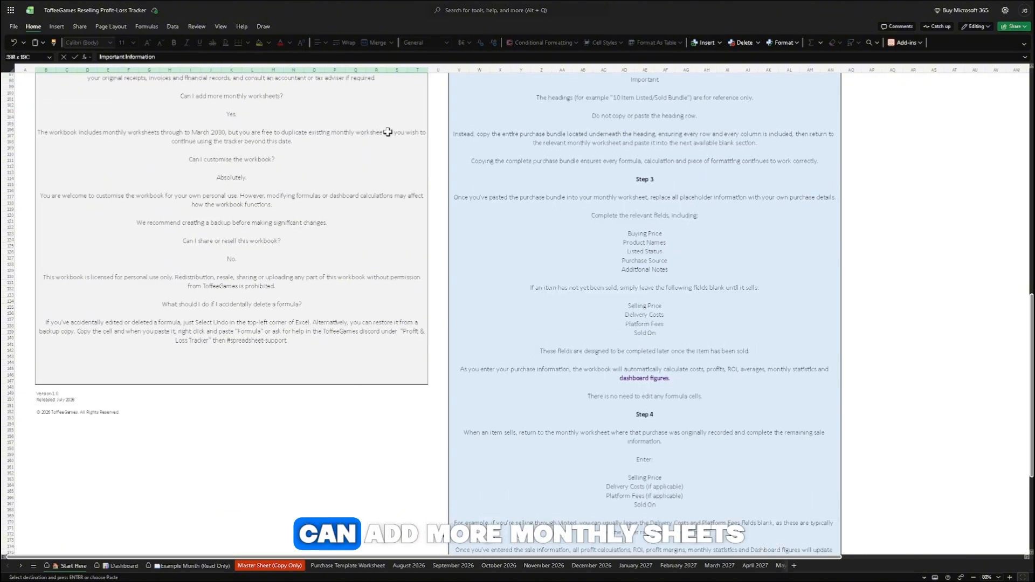
pyautogui.scroll(6, 384, 133)
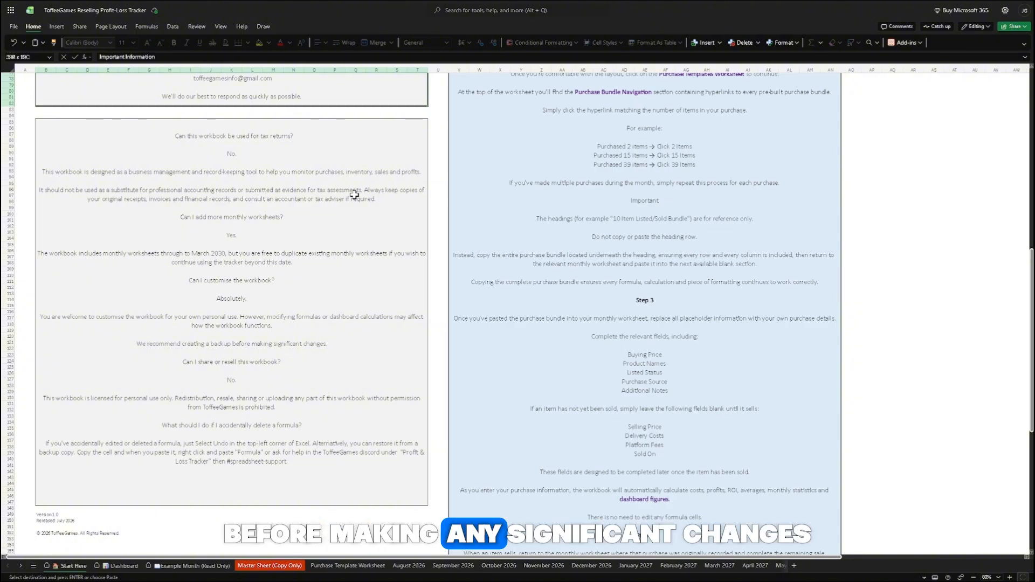
pyautogui.scroll(-5, 356, 215)
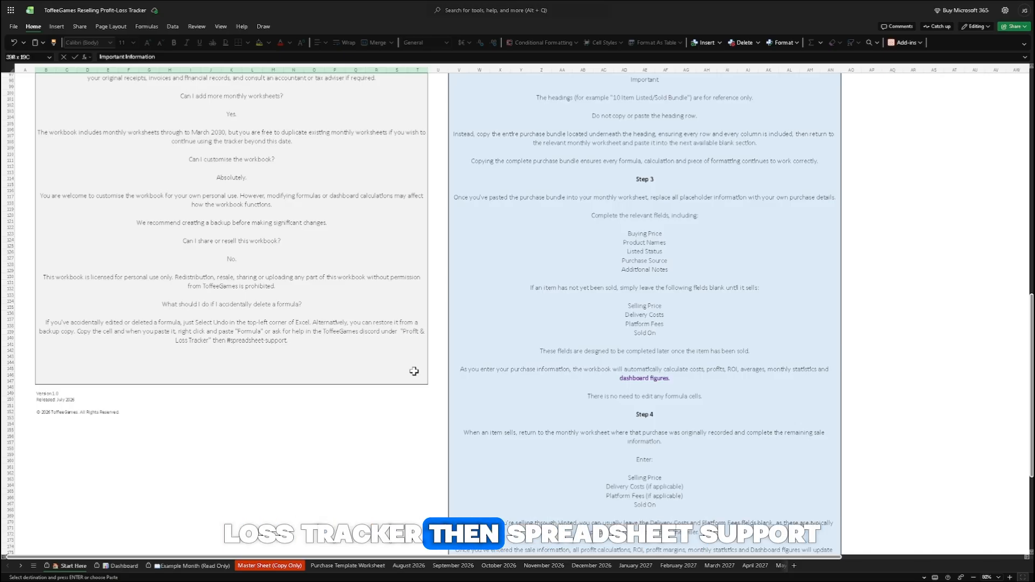
pyautogui.scroll(20, 414, 371)
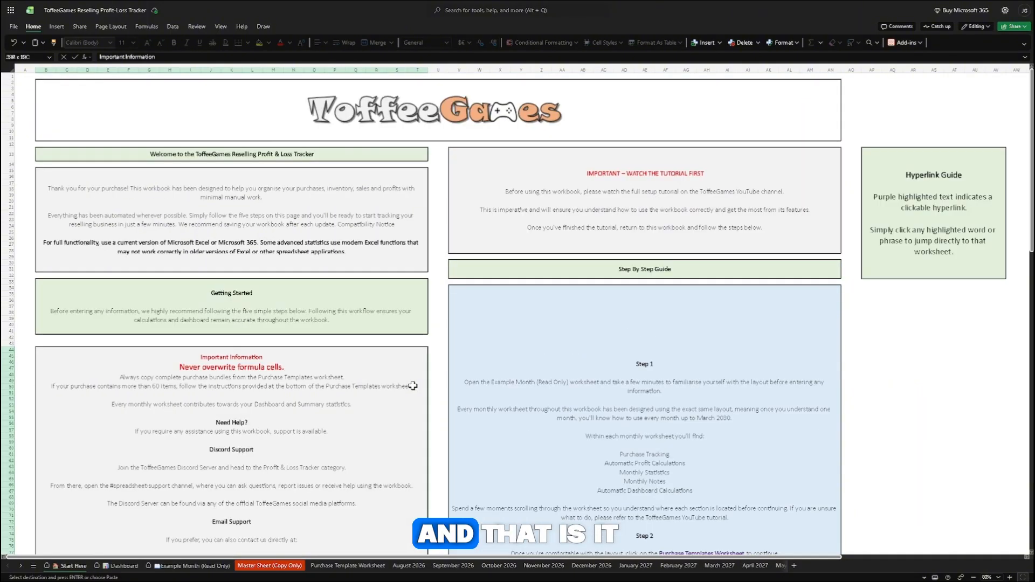